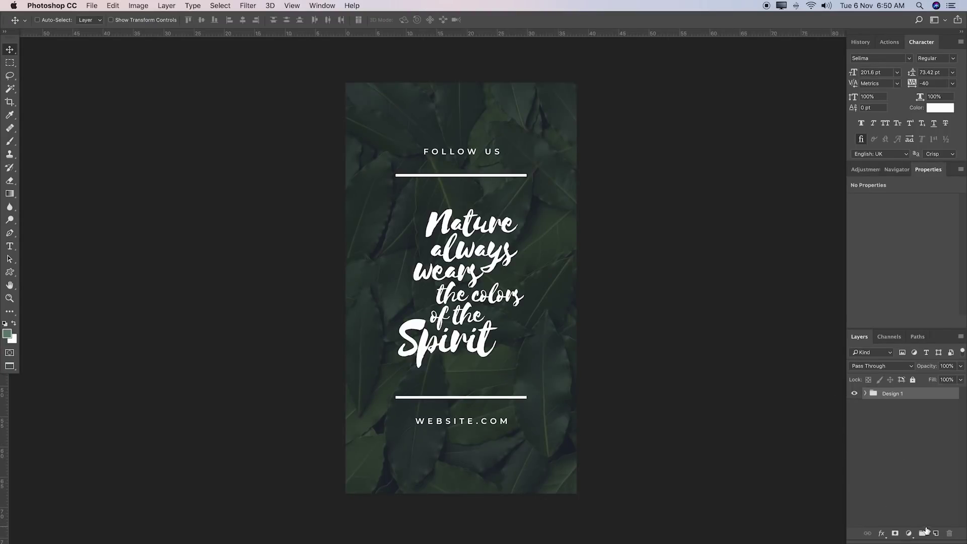
Add a new layer above the Design 1 group, fill the entire canvas with black, and deselect
click(934, 533)
scroll(649, 319, right, 2)
scroll(650, 319, down, 1)
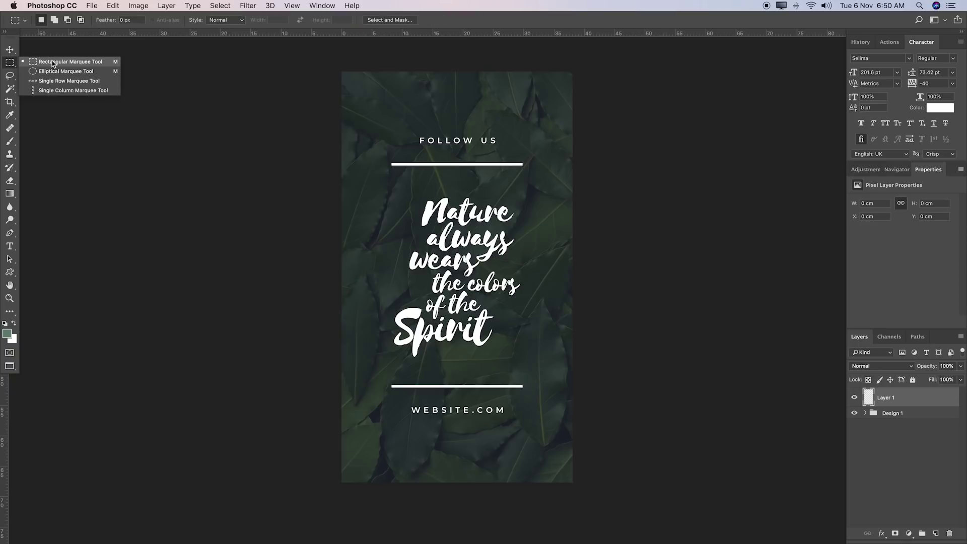
drag(342, 72, 614, 498)
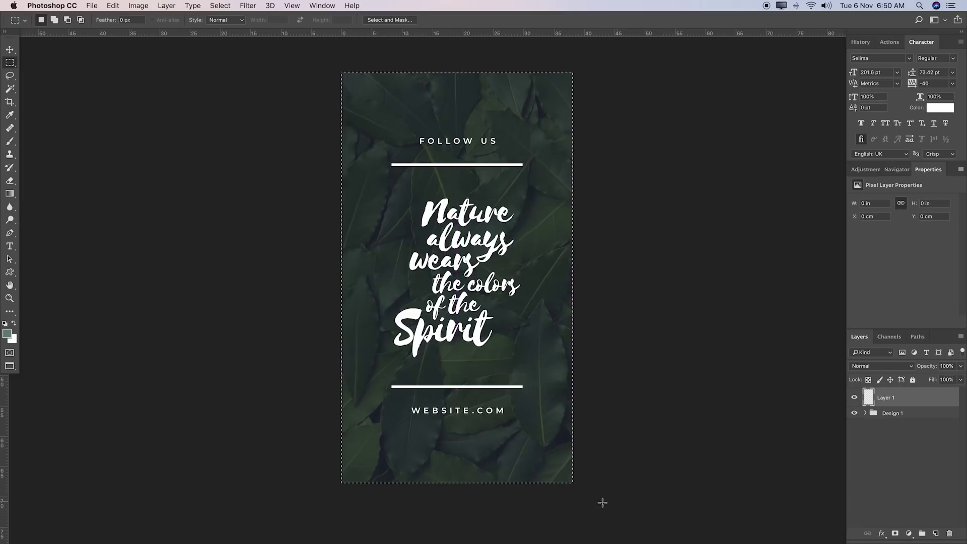
right_click(527, 291)
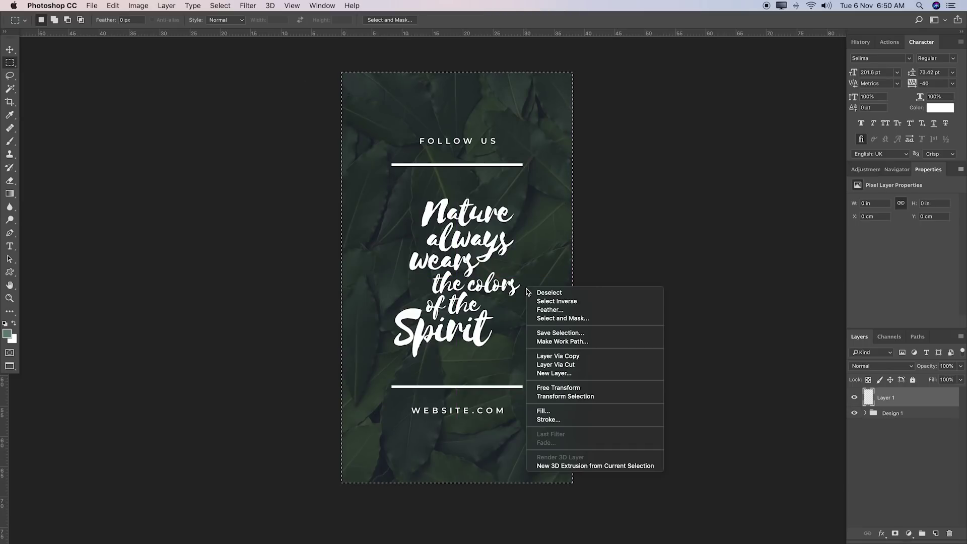
click(544, 411)
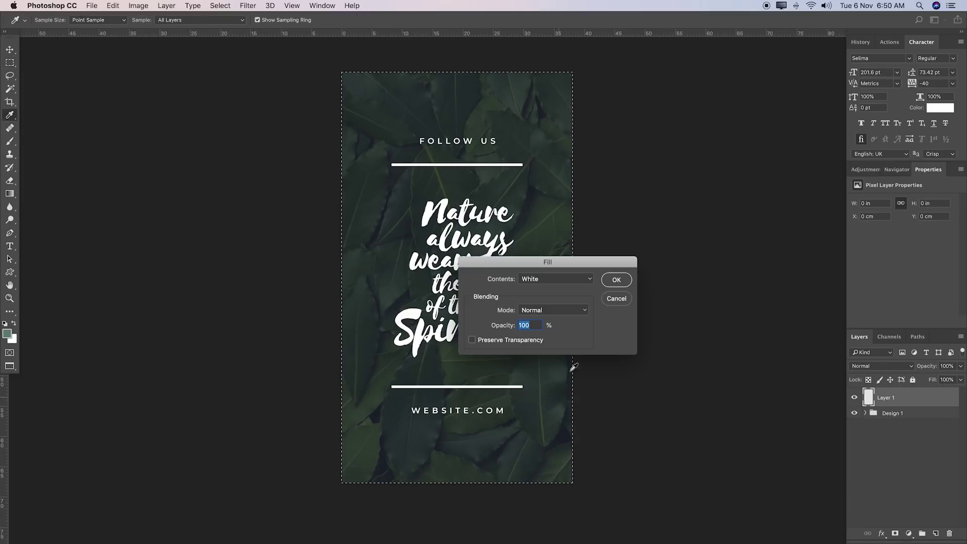
click(550, 278)
click(550, 261)
click(612, 280)
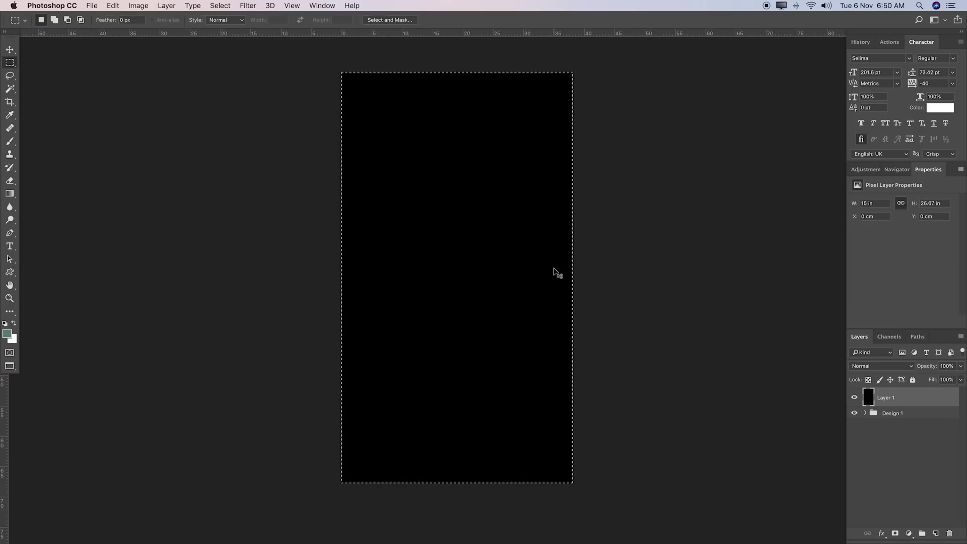
key(super+d)
drag(622, 195, 613, 195)
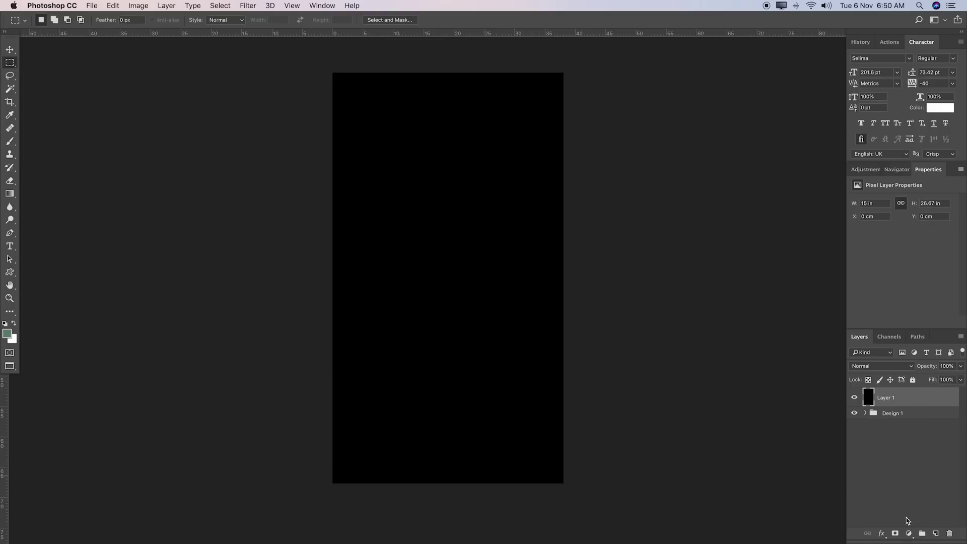
Add another new layer above the black one and select the entire canvas
click(934, 533)
scroll(278, 143, left, 2)
drag(295, 63, 674, 490)
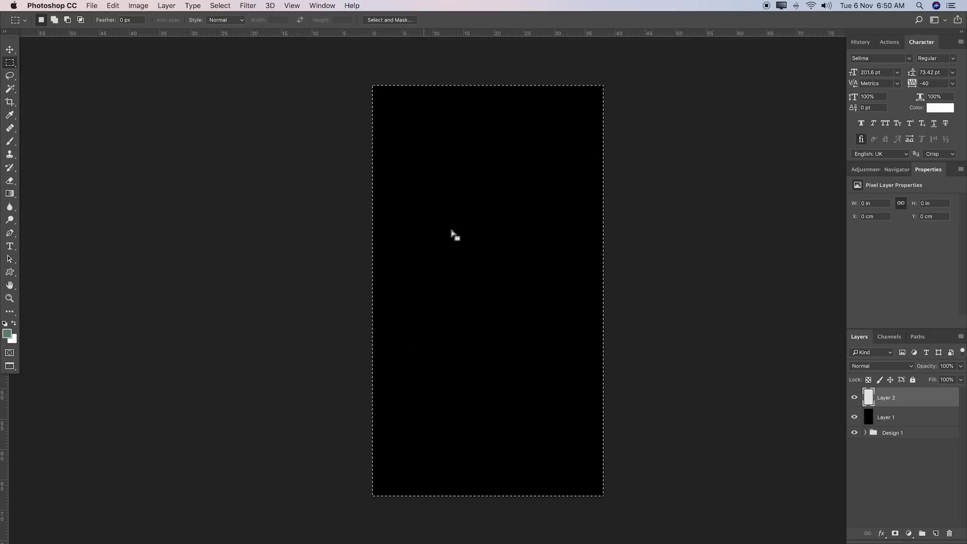
Fill the selection on Layer 2 with the custom colour #658475 at 100% opacity, and deselect
right_click(468, 226)
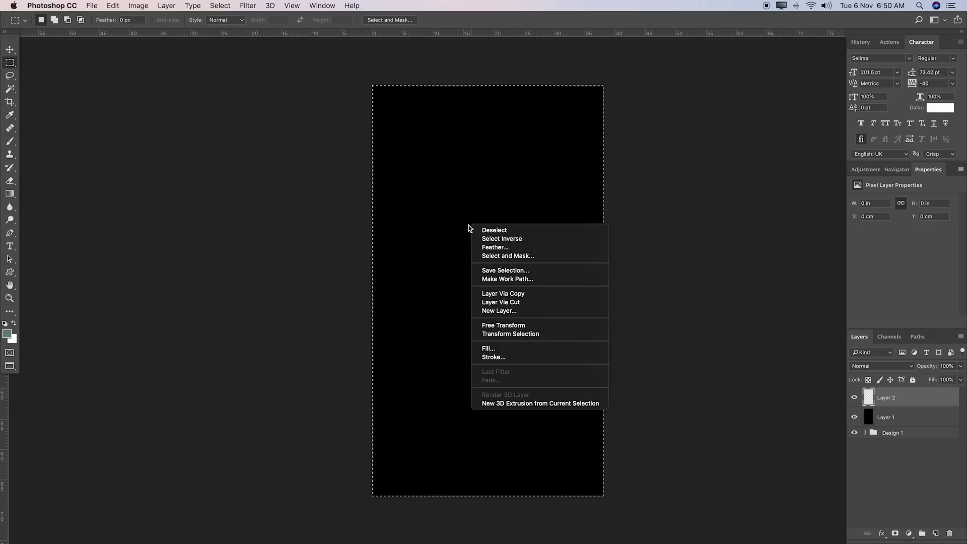
click(509, 348)
click(548, 282)
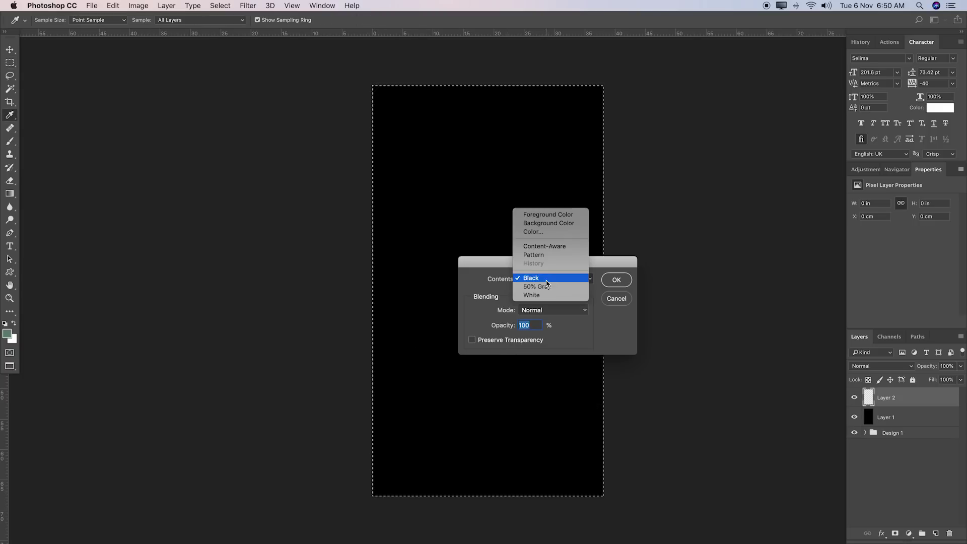
click(557, 235)
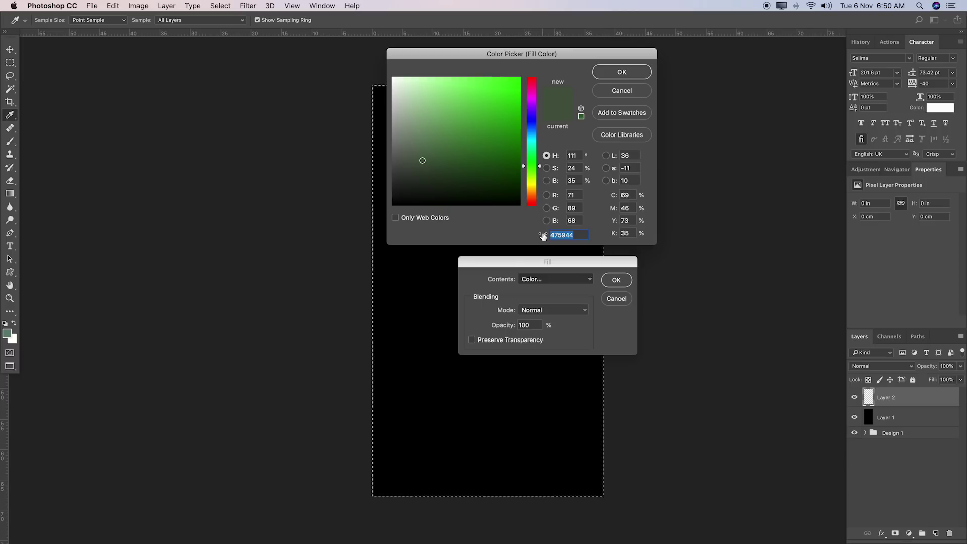
text(65)
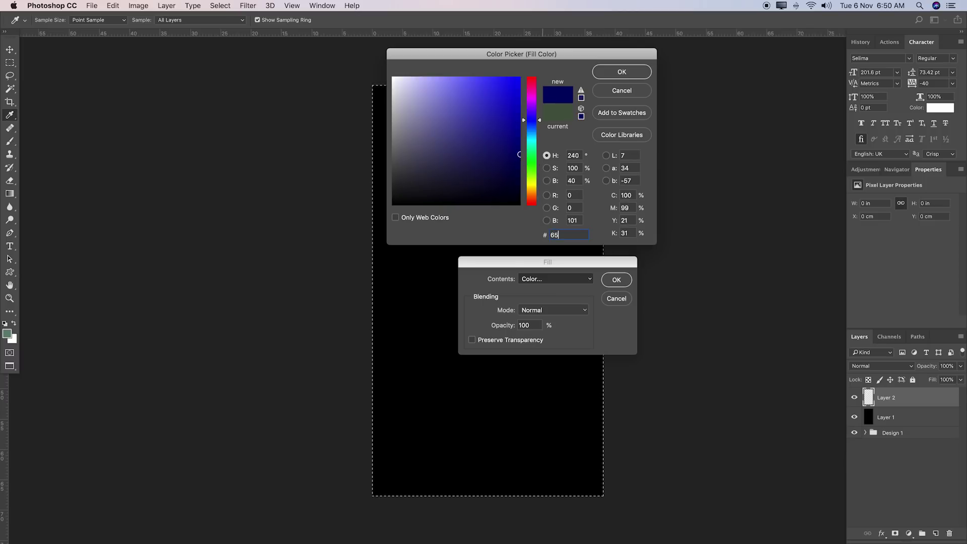
text(84)
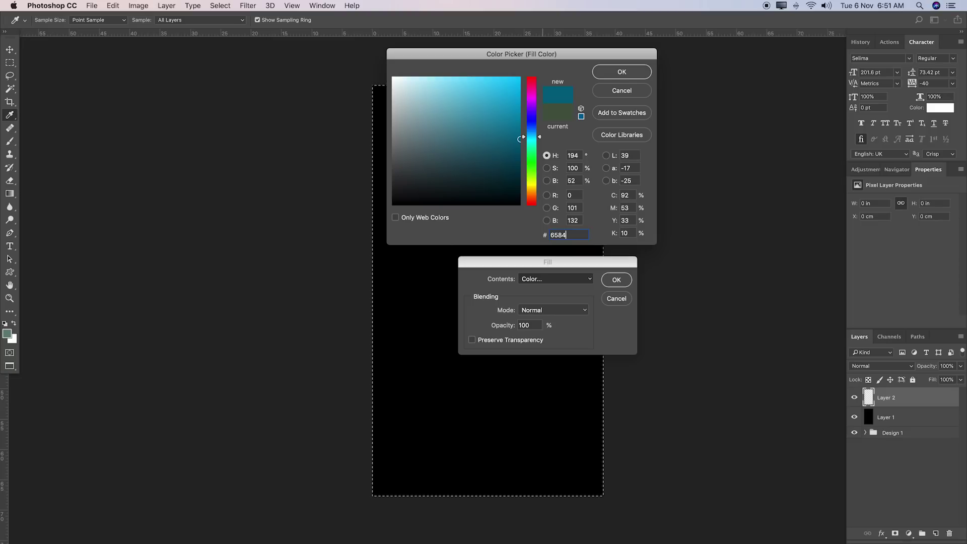
text(75)
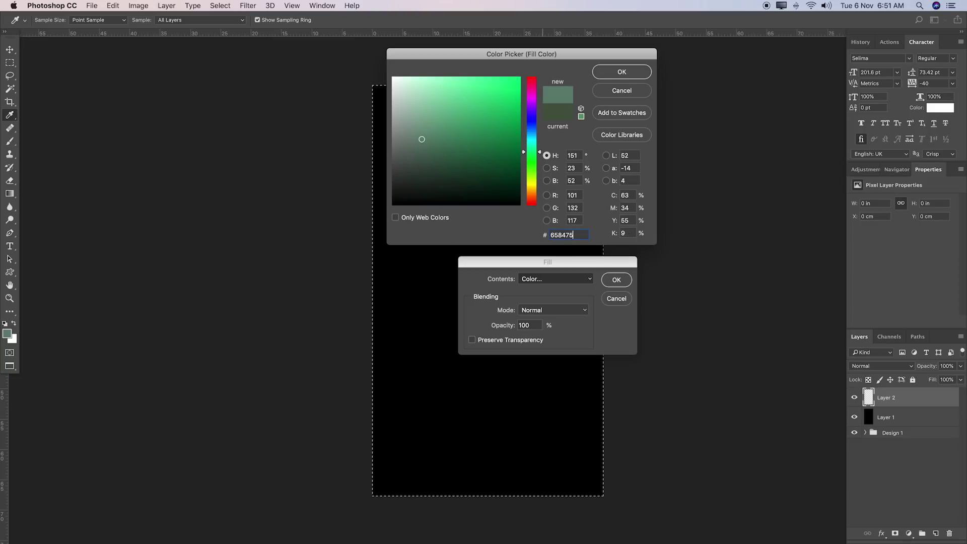
drag(573, 235, 568, 238)
click(638, 73)
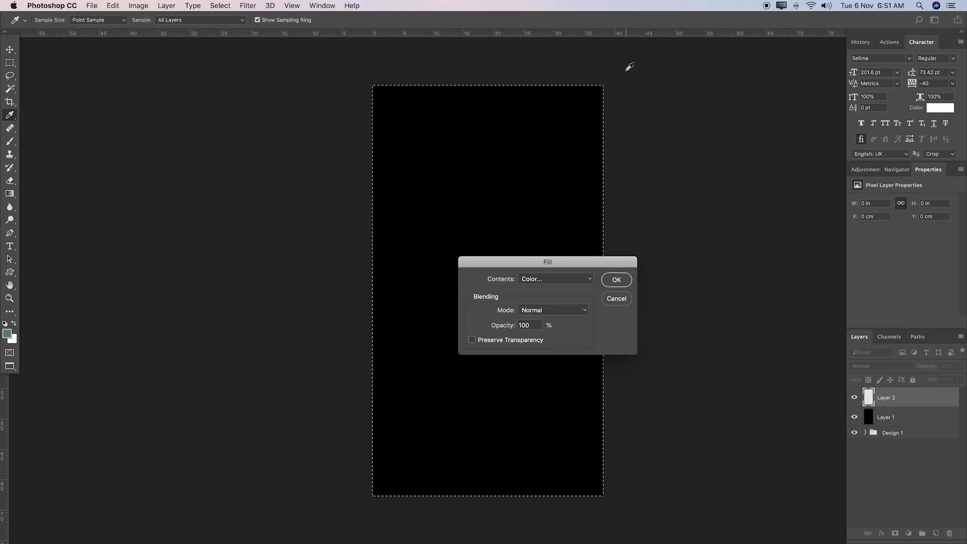
click(615, 279)
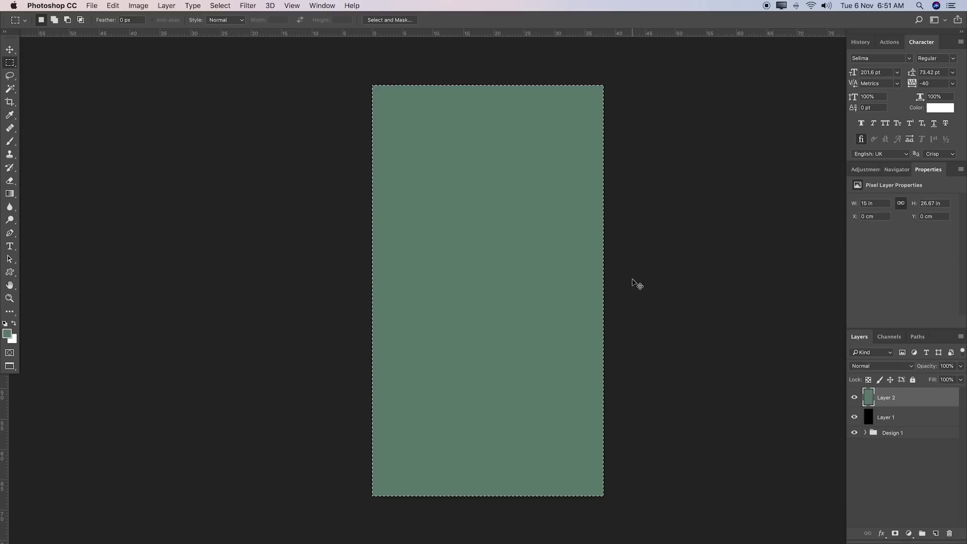
key(super+d)
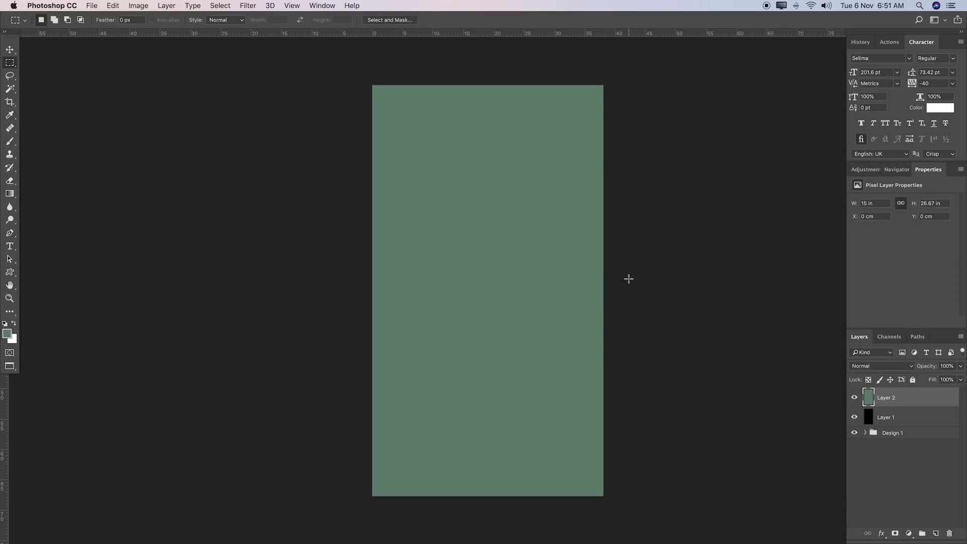
drag(643, 276, 624, 270)
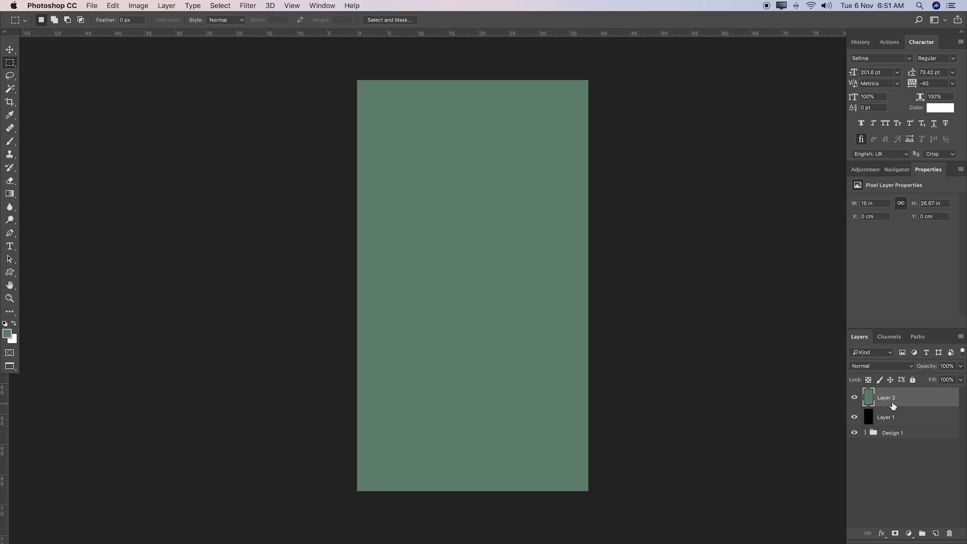
Leave full-screen mode and bring up the green-bay-leaves-full-frame image document
key(f)
key(f)
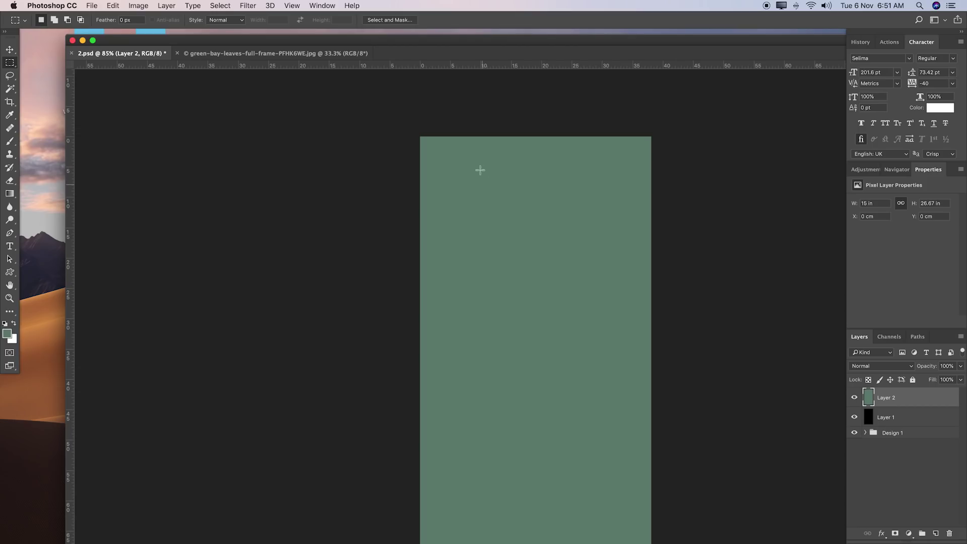
double_click(285, 39)
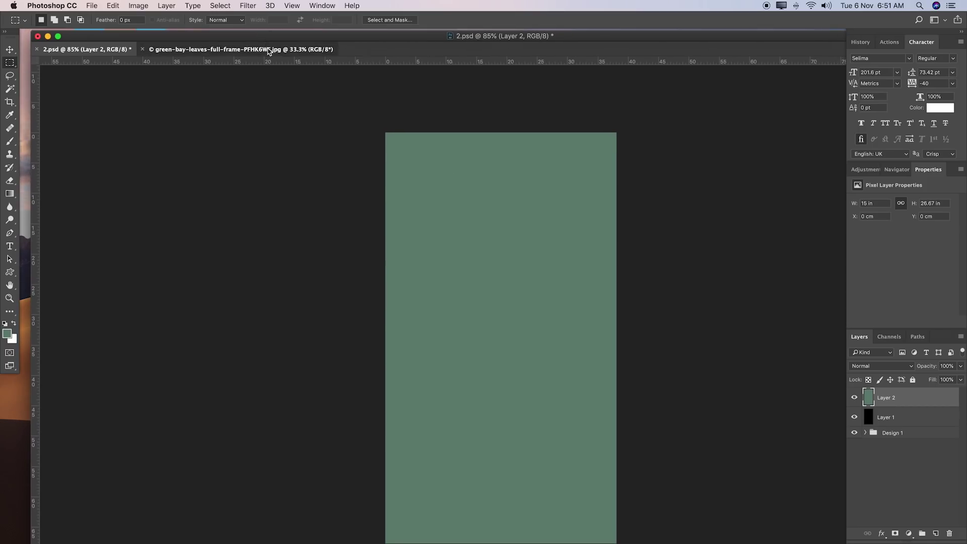
click(268, 50)
double_click(285, 36)
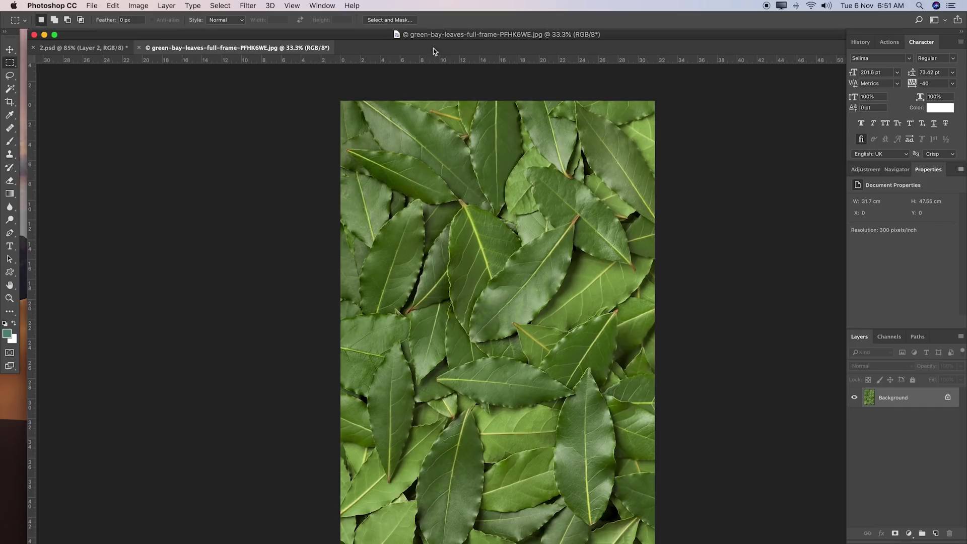
double_click(609, 35)
double_click(609, 20)
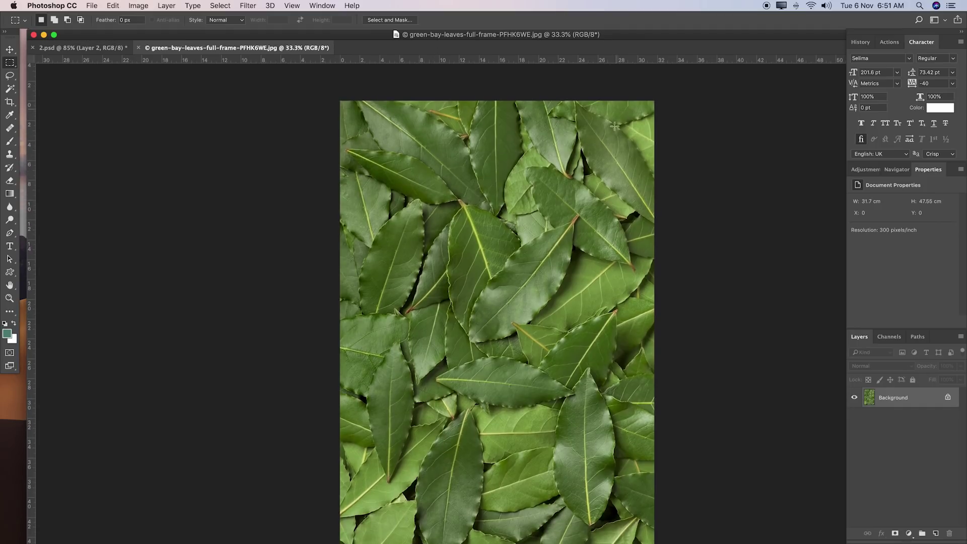
Float the leaves image in its own window, copy its Background layer into 2.psd, and return to full-screen mode
drag(239, 47, 302, 150)
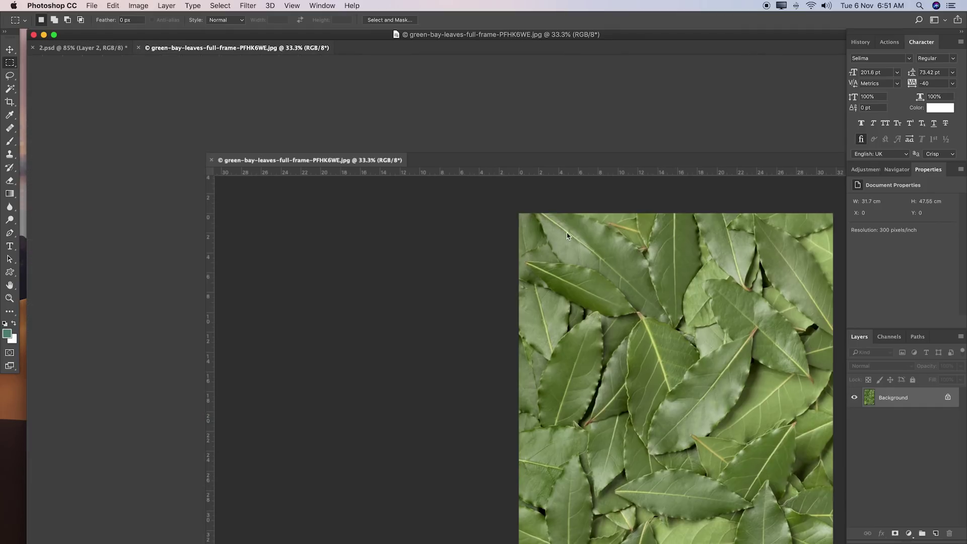
drag(892, 394, 560, 124)
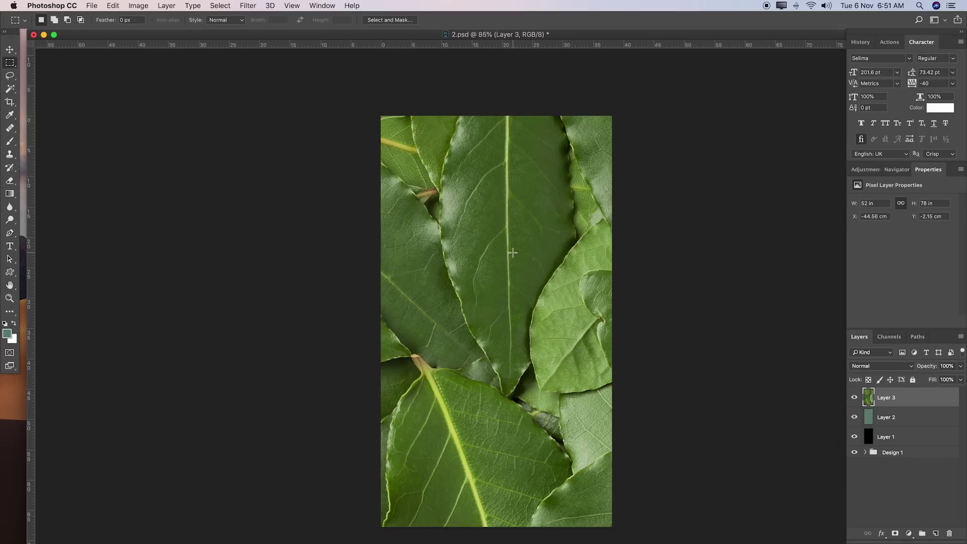
key(f)
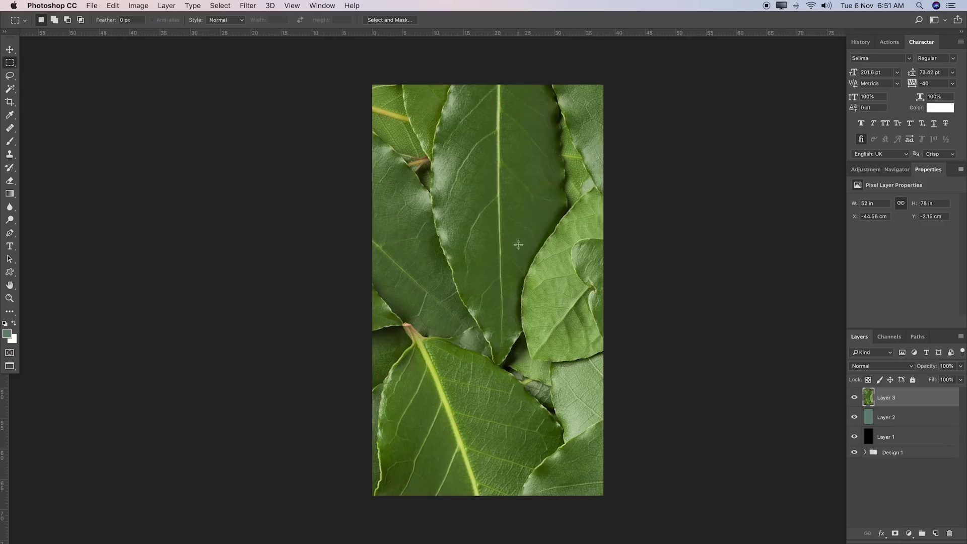
Scale the leaf photo down proportionally to about 21.6 × 32.4 in and position it to cover the whole canvas
key(z)
alt+click(535, 250)
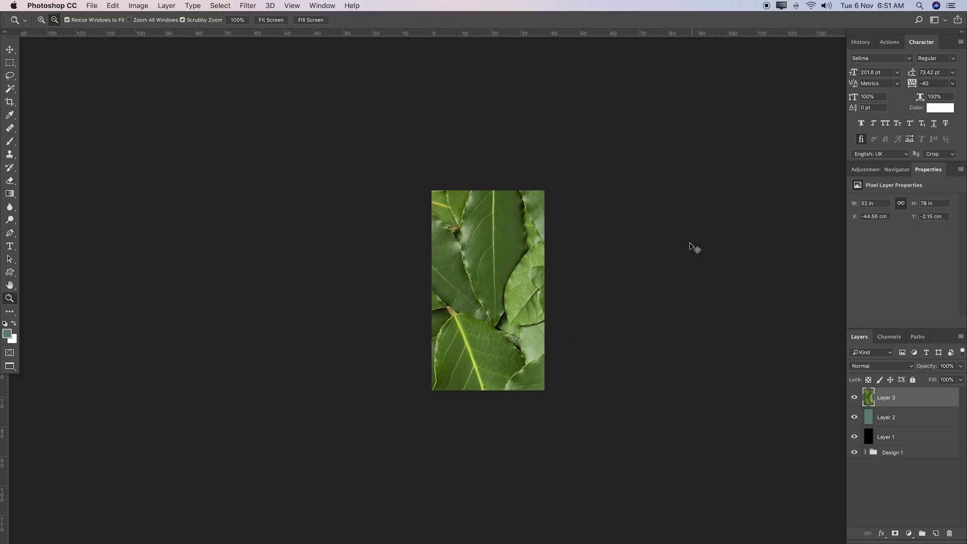
key(super+t)
drag(673, 204, 673, 99)
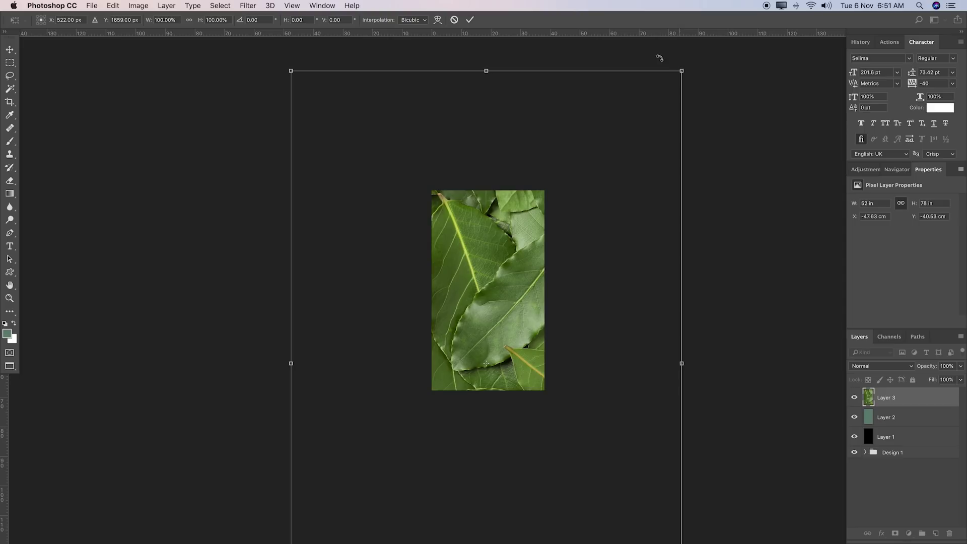
drag(680, 71, 492, 352)
drag(410, 410, 582, 123)
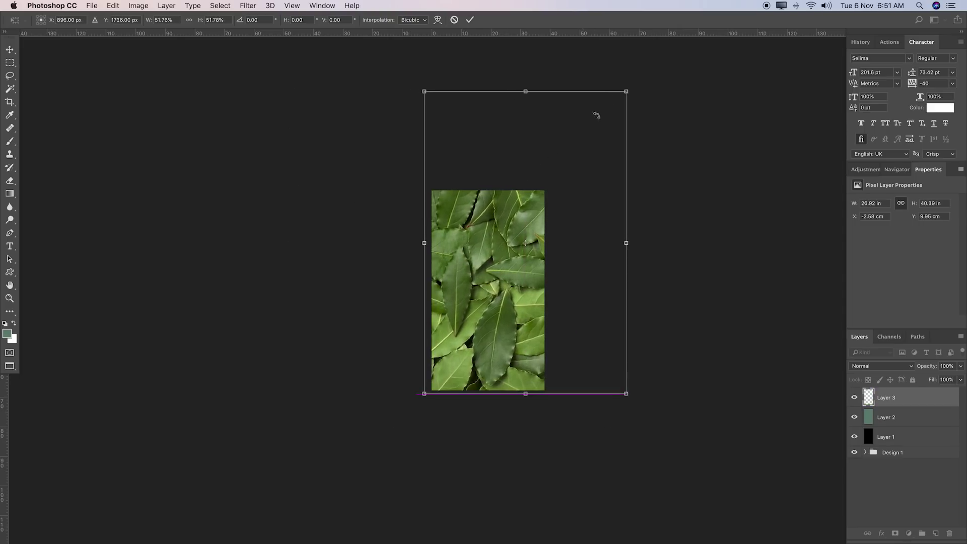
drag(624, 222, 578, 286)
drag(548, 320, 533, 207)
drag(564, 174, 585, 177)
drag(546, 220, 544, 223)
key(Return)
Hide Layers 1 to 3, then toggle the leaf photo to compare its placement with the finished design
key(z)
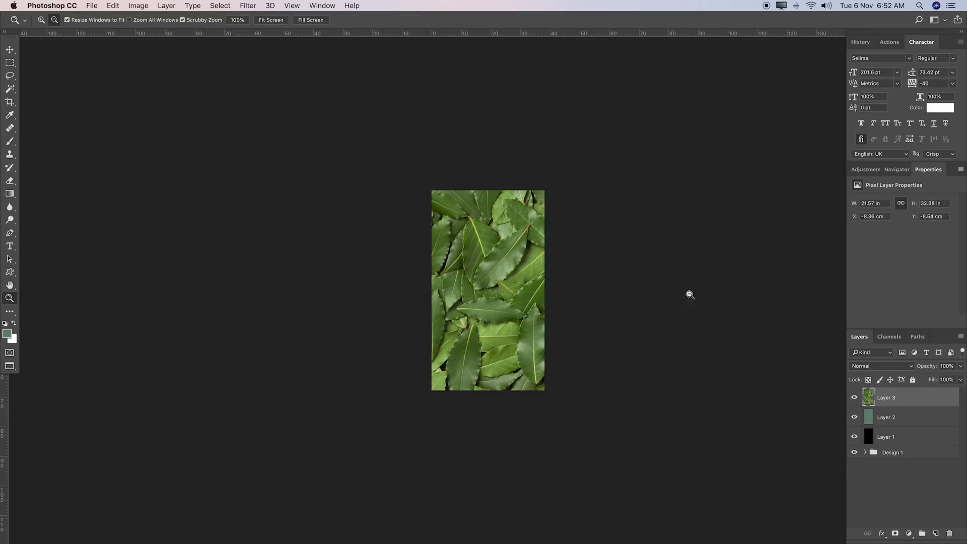
drag(854, 399, 859, 441)
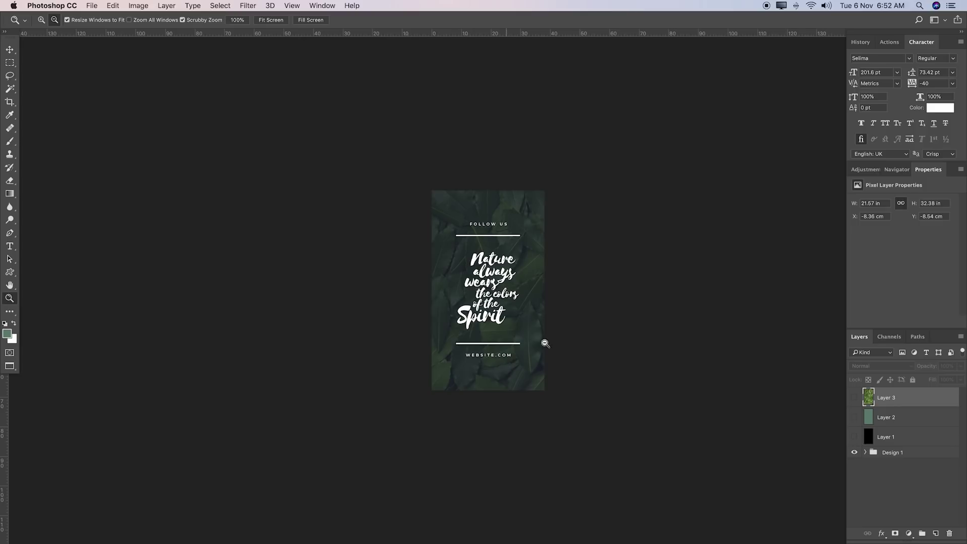
drag(502, 282, 542, 292)
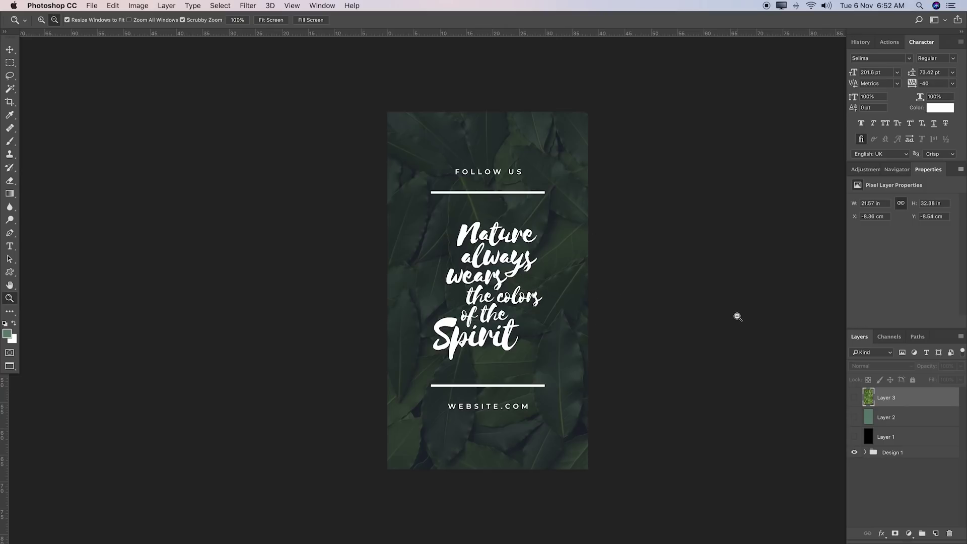
click(854, 398)
click(854, 399)
click(854, 398)
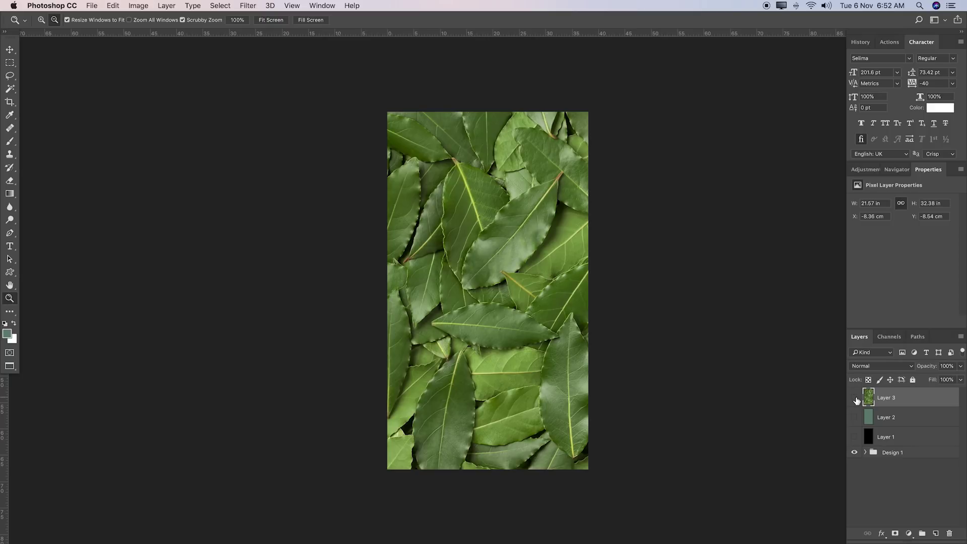
click(854, 398)
click(854, 398)
Scale the leaf photo down to about 20.8 × 31.3 in and nudge it to match the finished design's background
key(ctrl+t)
drag(620, 84, 608, 97)
drag(578, 193, 581, 193)
key(Return)
key(z)
Toggle the resized leaf photo's visibility to check its alignment against the Design 1 background
click(852, 402)
click(853, 402)
click(852, 402)
click(852, 402)
click(852, 402)
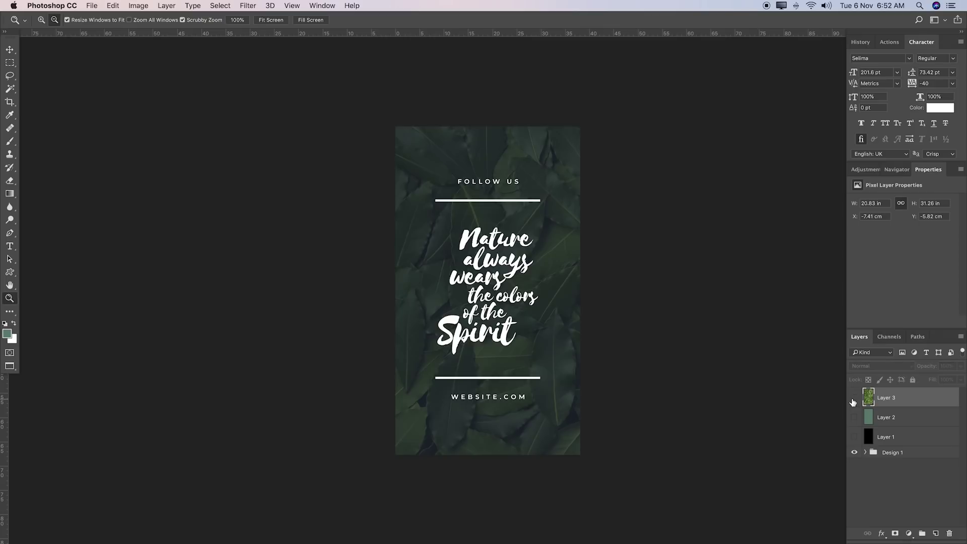
click(852, 402)
Reduce the leaf photo slightly further to about 20.4 × 30.5 in and nudge it into alignment
key(super+t)
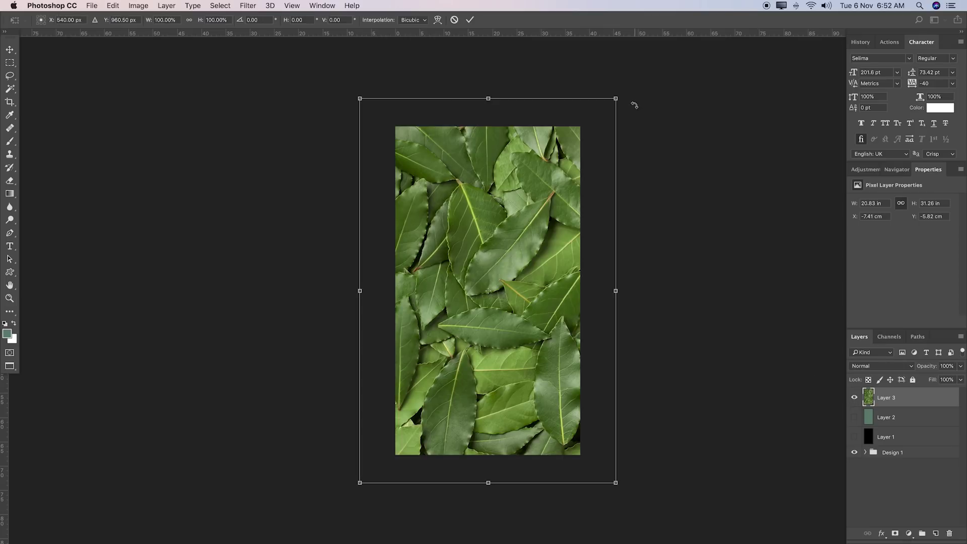
drag(615, 97, 610, 104)
drag(569, 139, 572, 141)
key(Return)
key(z)
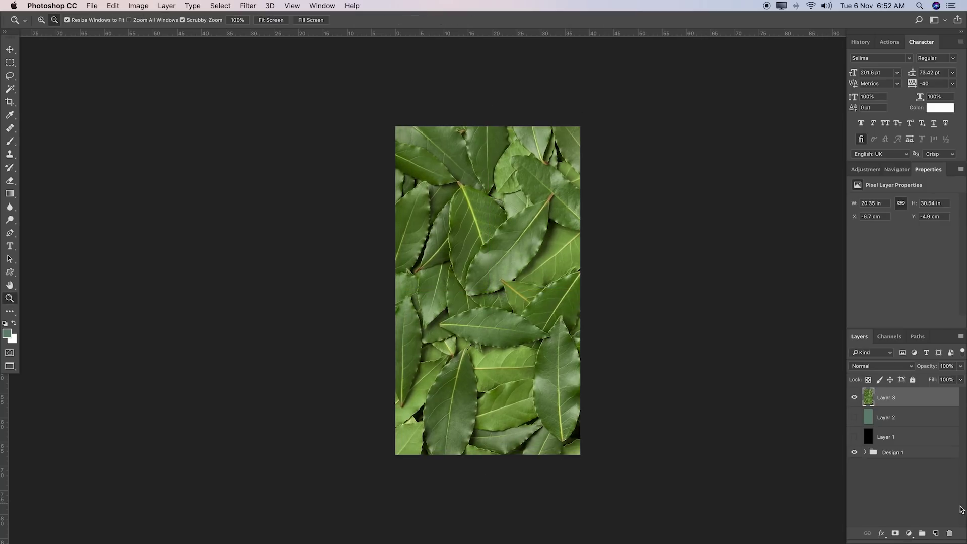
Recheck the leaf photo against the design, make the green and black fill layers visible again, and select the green layer
click(854, 398)
click(854, 397)
click(854, 397)
click(854, 397)
click(855, 417)
click(856, 435)
click(922, 423)
click(914, 405)
click(903, 422)
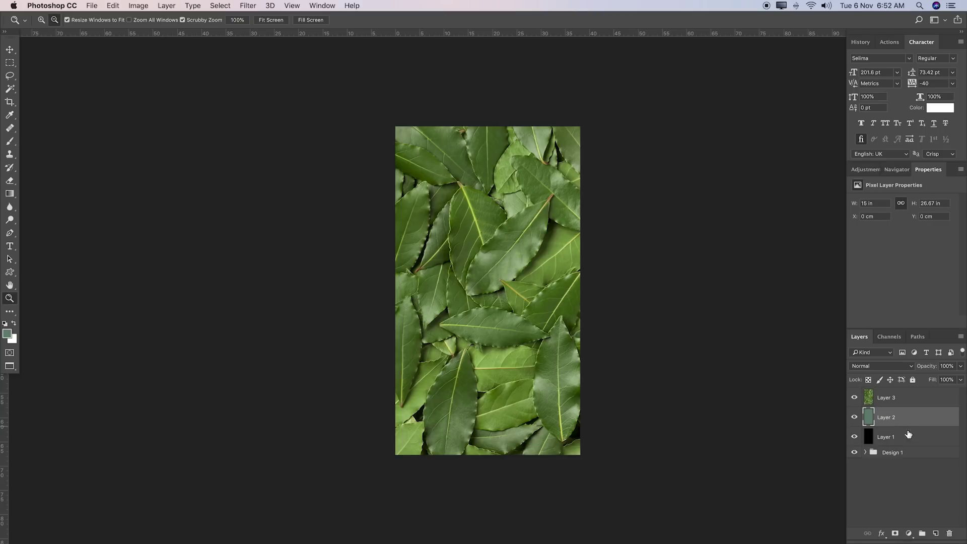
Set the opacity of the green fill layer, Layer 2, to 50%
click(907, 406)
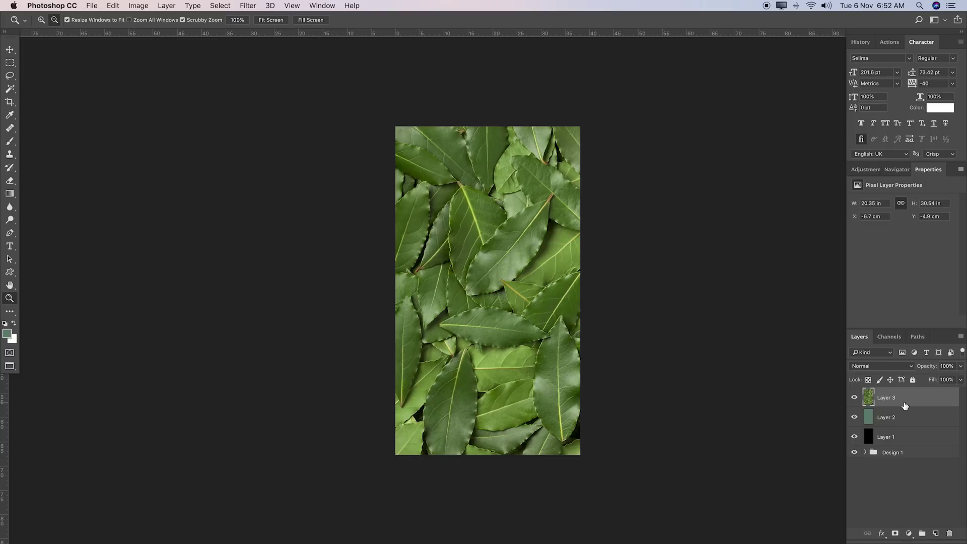
click(906, 420)
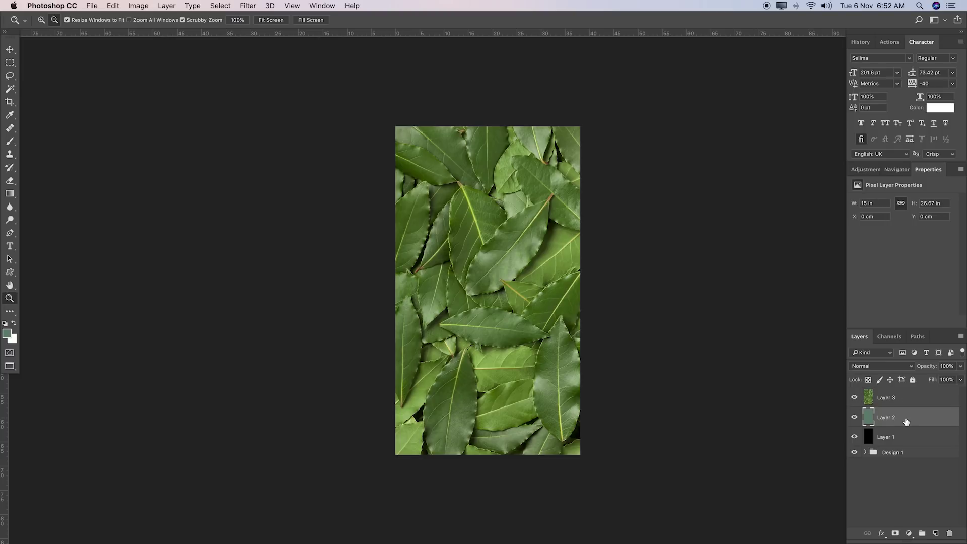
text(50)
Rename the leaf photo layer as Background and set its opacity to 50%
click(922, 402)
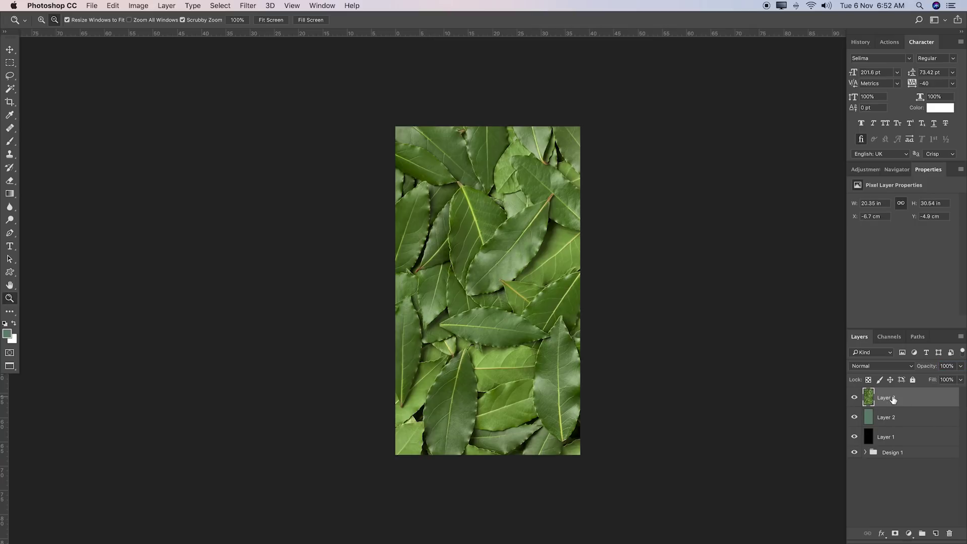
text(Background)
key(Return)
click(943, 365)
text(50)
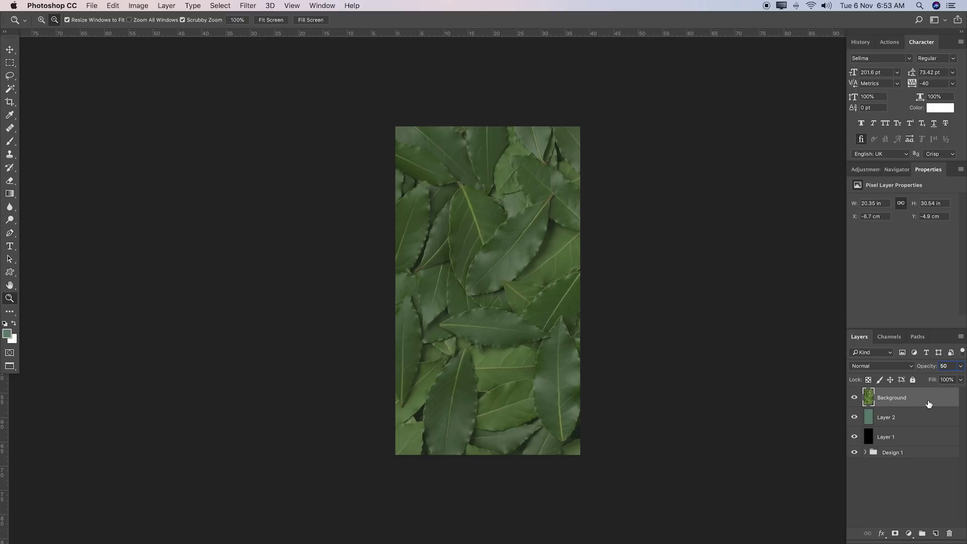
click(914, 413)
click(920, 399)
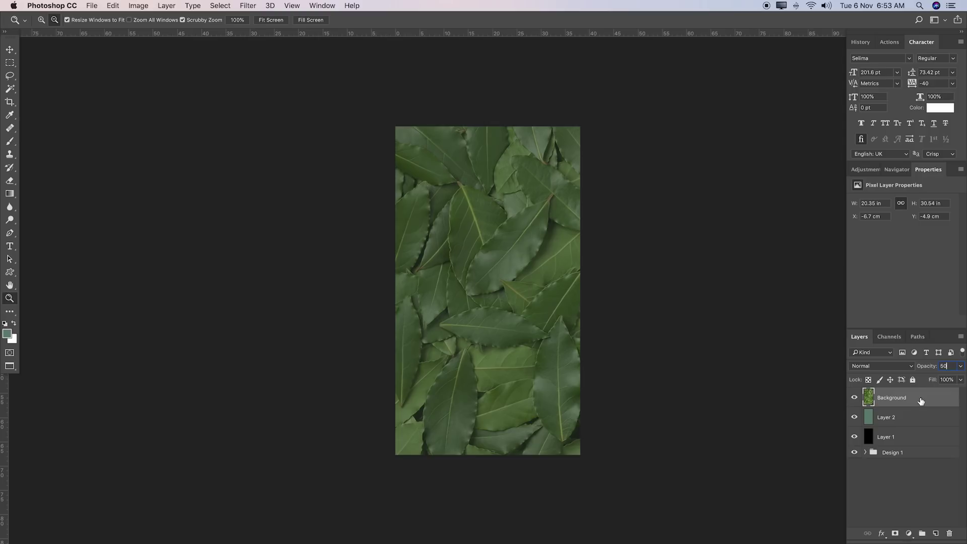
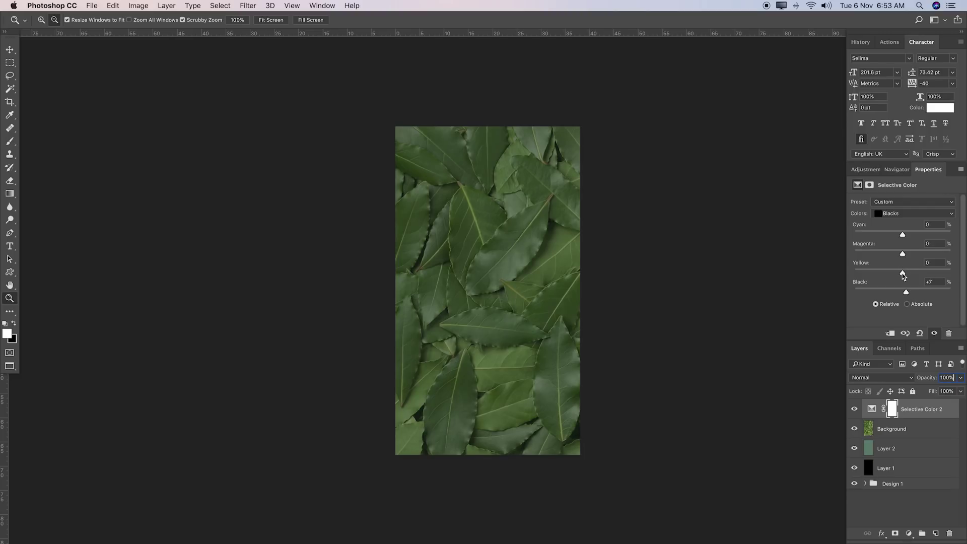
In the Selective Color adjustment's Blacks, set Yellow to -12, Magenta to +3 and Cyan to +8
mouse_move(891, 274)
mouse_down()
mouse_move(878, 274)
mouse_move(895, 271)
mouse_up()
drag(897, 272, 897, 273)
drag(902, 253, 907, 255)
drag(904, 235, 909, 237)
drag(670, 255, 657, 246)
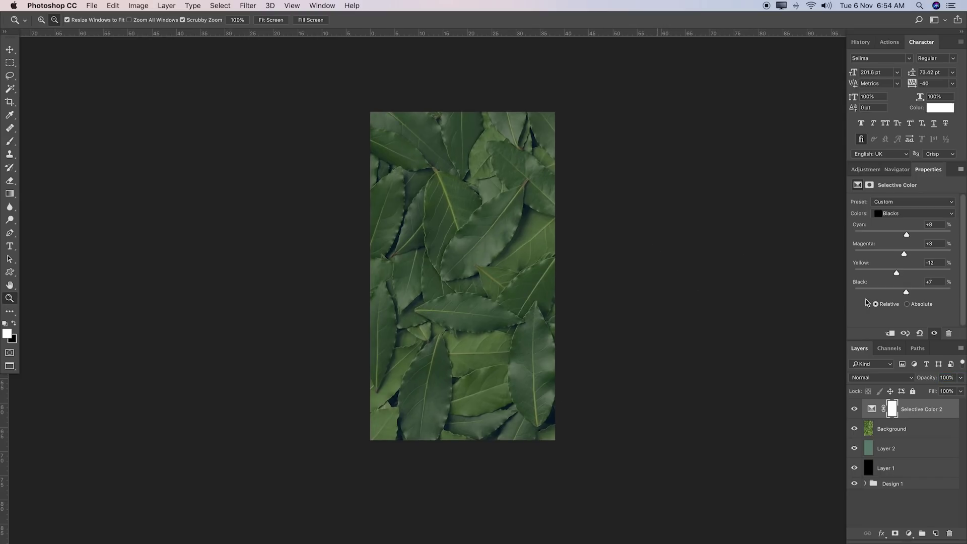
Add a Curves adjustment layer with shadow, midtone and highlight points on the RGB curve, and lift the black point to output 34
click(862, 171)
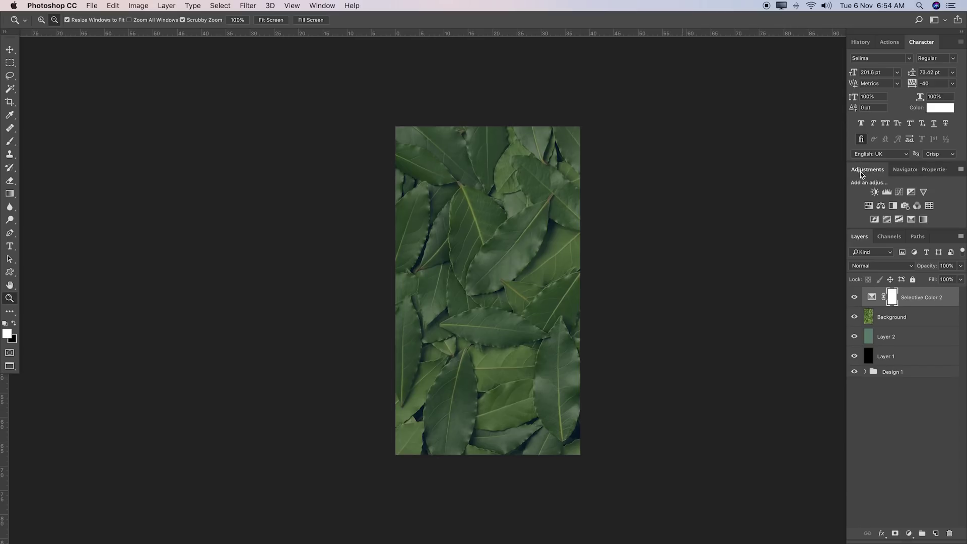
click(899, 192)
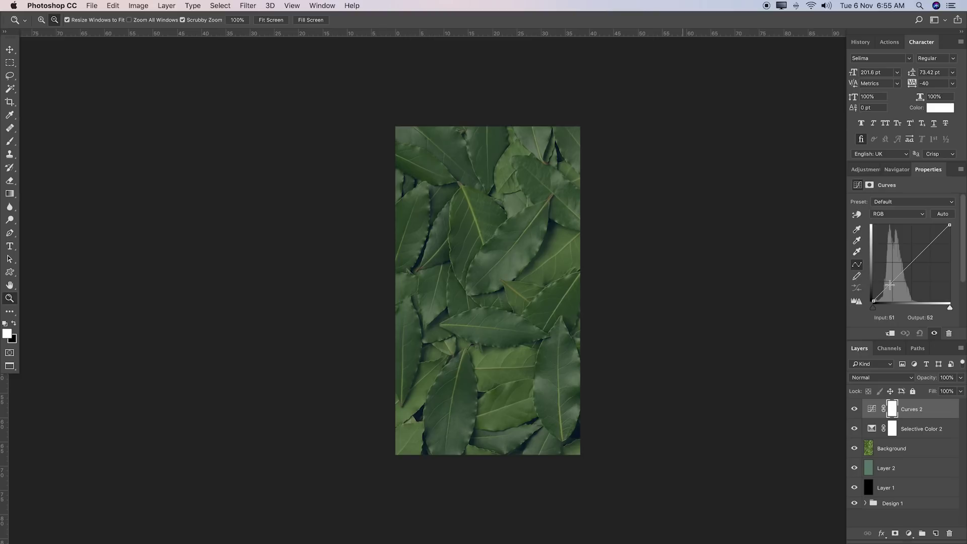
click(892, 281)
click(911, 262)
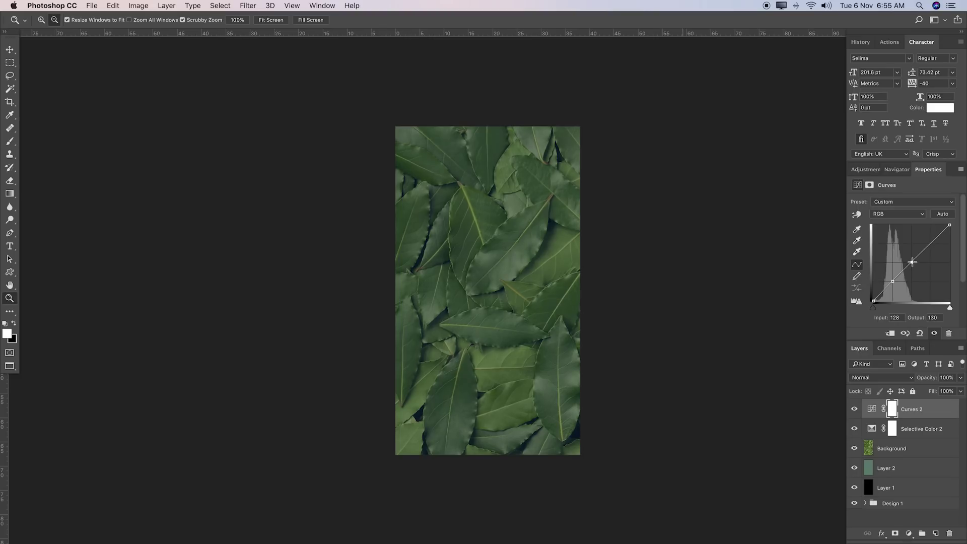
click(930, 243)
drag(874, 299, 862, 290)
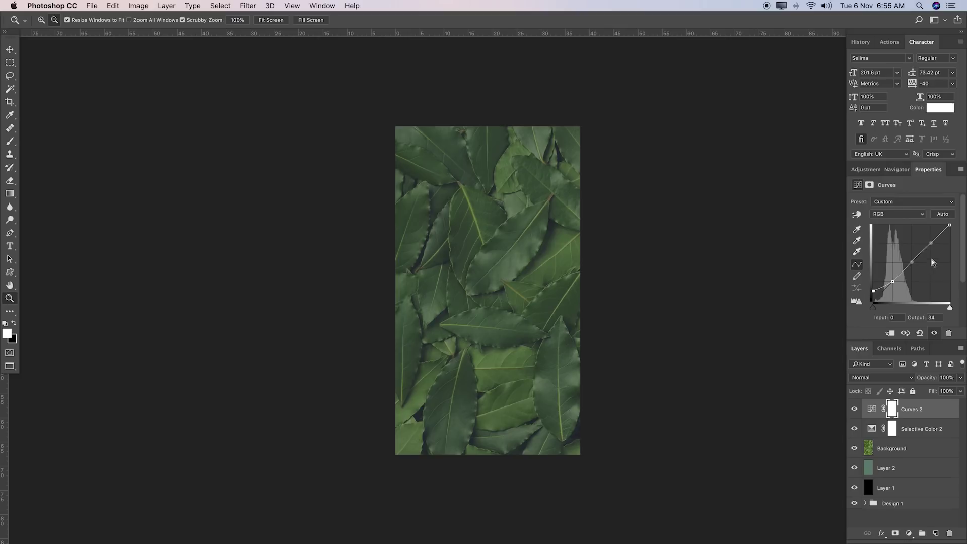
Raise the curve's highlight point slightly, fine-tune the black point and compare the image with and without the Curves adjustment
drag(932, 243, 928, 241)
drag(873, 290, 869, 290)
click(853, 409)
click(853, 409)
Lower the opacity of the leaf Background layer and the green Layer 2 to 30% each
click(889, 454)
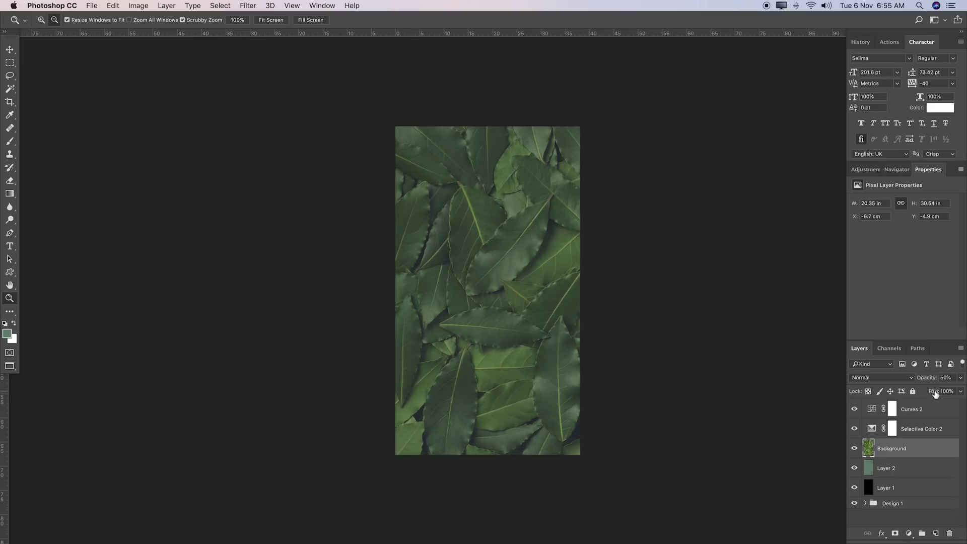
drag(934, 384, 918, 378)
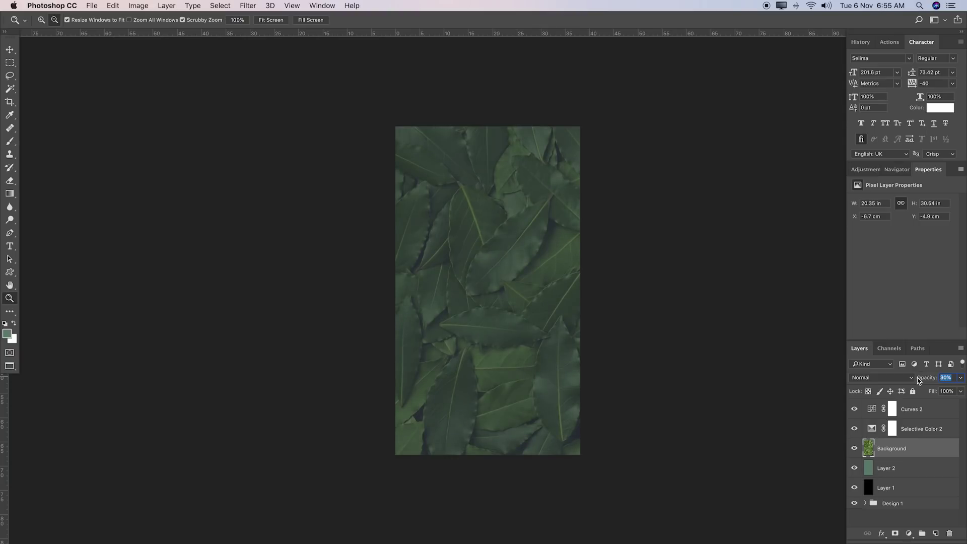
click(901, 469)
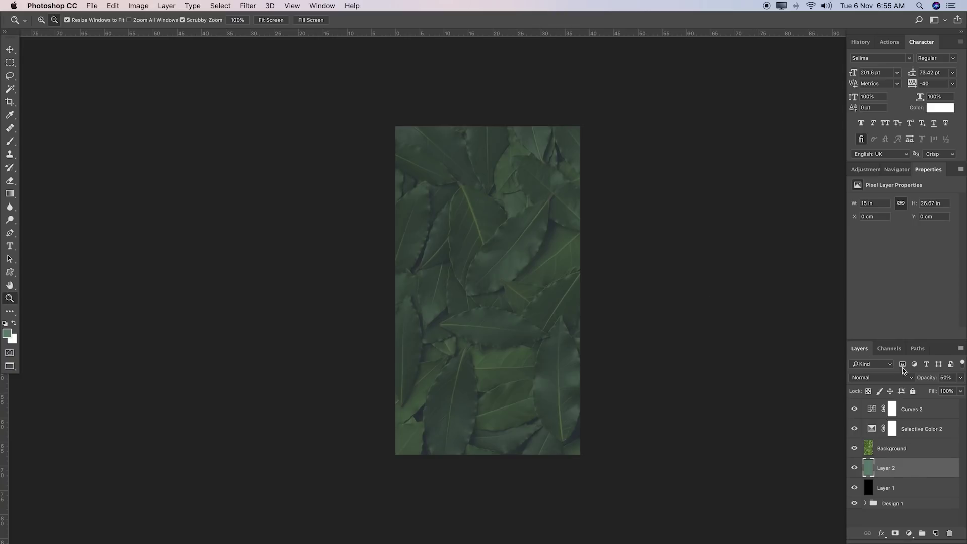
drag(925, 377, 909, 381)
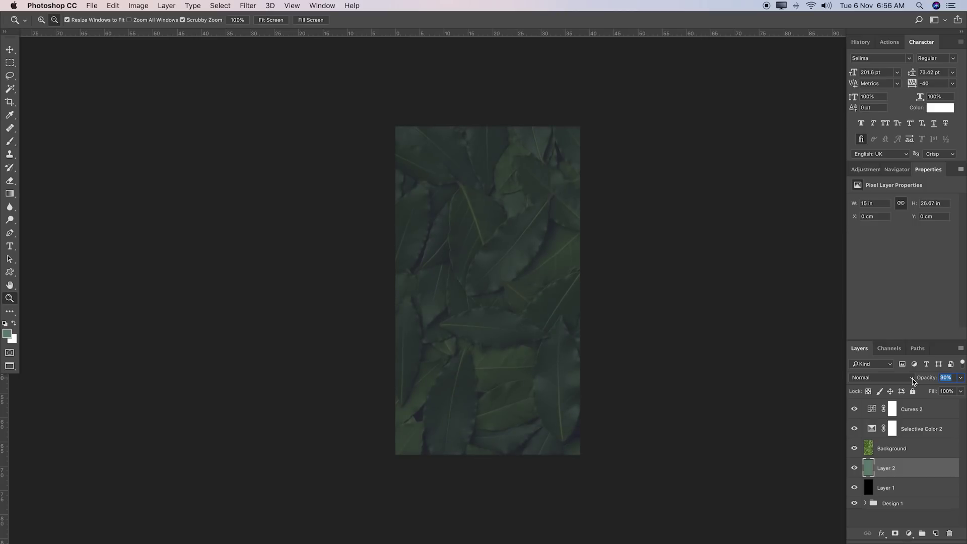
click(931, 381)
Fine-tune the leaf Background layer's opacity to 41%
click(928, 454)
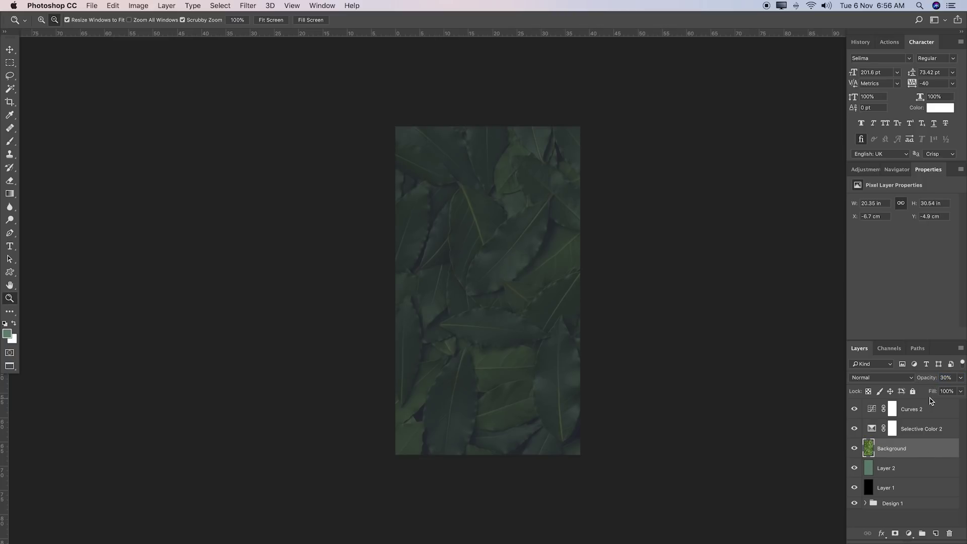
click(924, 382)
key(Down)
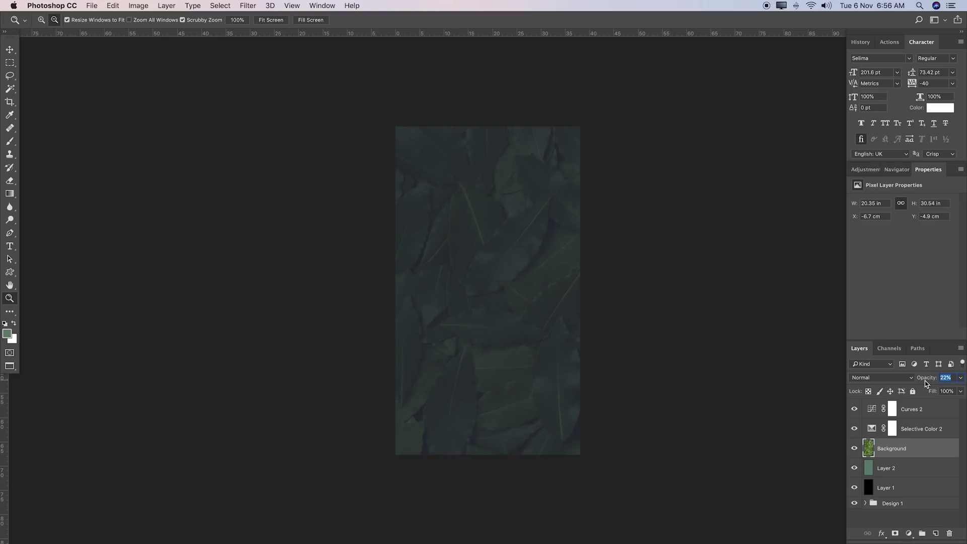
drag(925, 383, 931, 382)
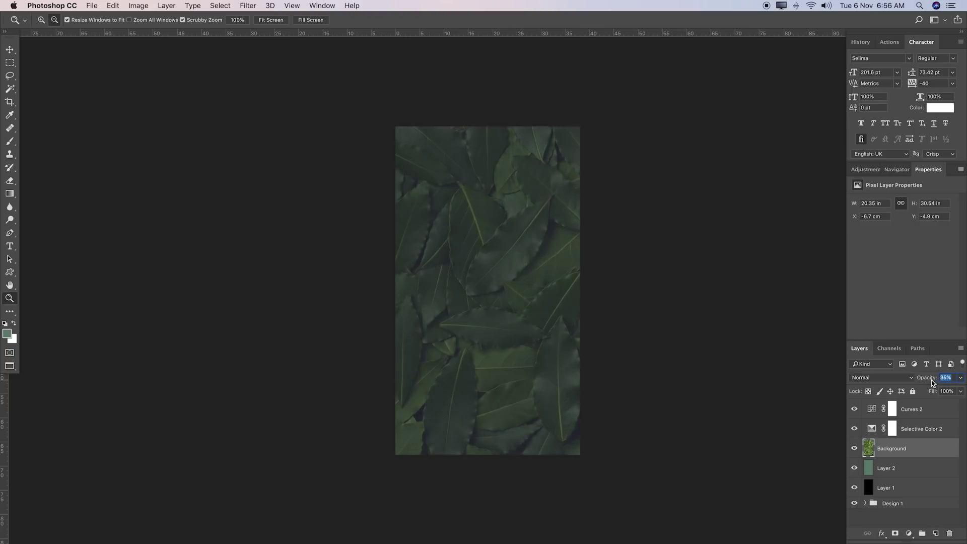
drag(934, 383, 936, 382)
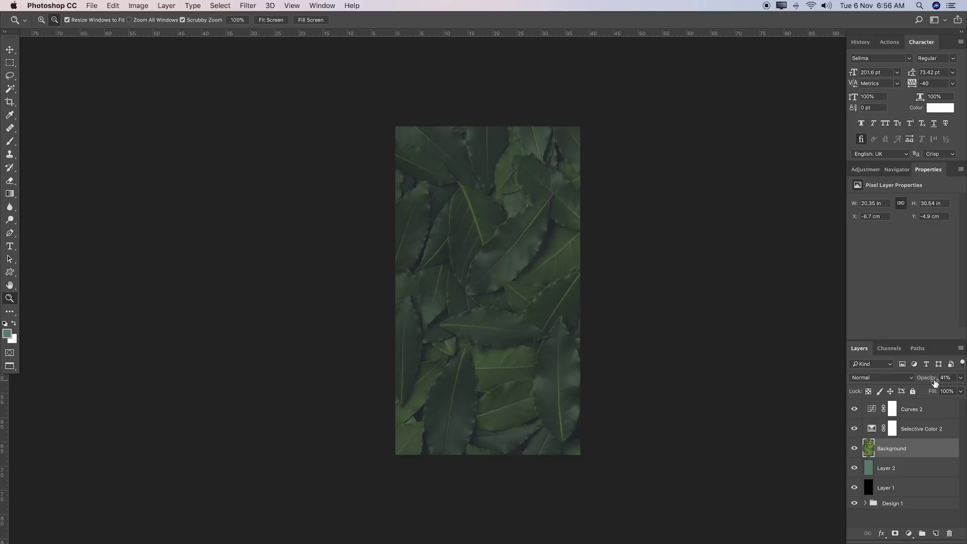
Toggle the visibility of the leaf Background layer and the Curves adjustment to examine their effect on the image
scroll(673, 350, down, 1)
click(854, 448)
click(854, 448)
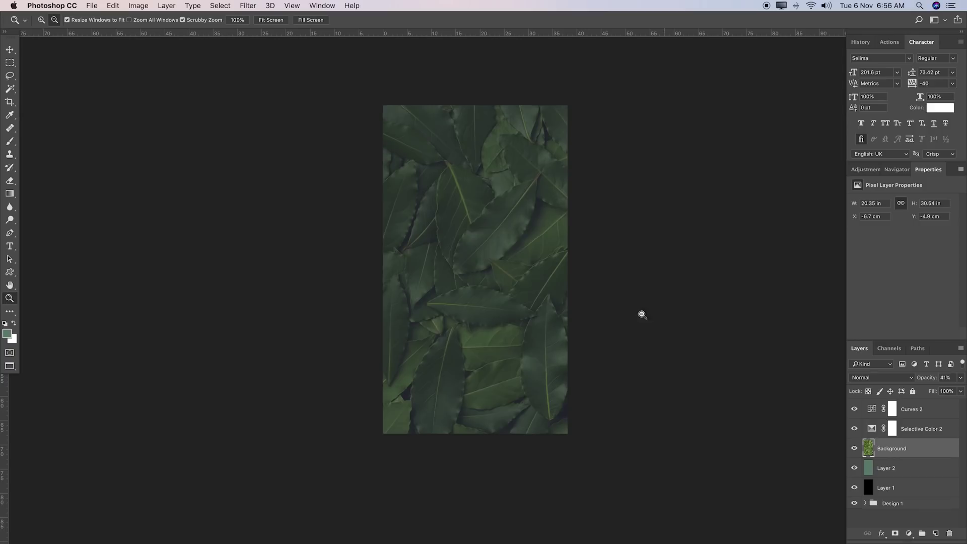
click(854, 409)
click(855, 432)
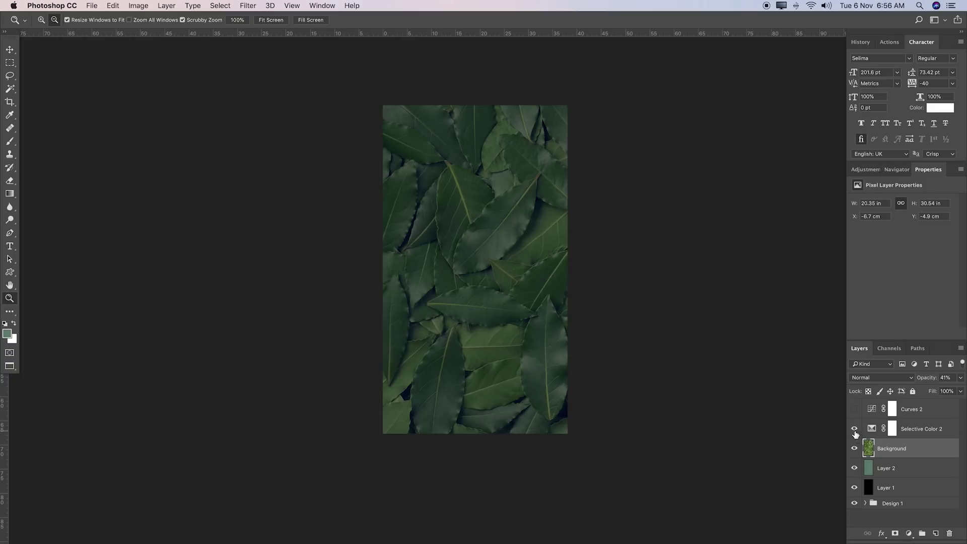
click(854, 409)
click(854, 409)
click(854, 409)
click(853, 408)
click(854, 409)
click(854, 409)
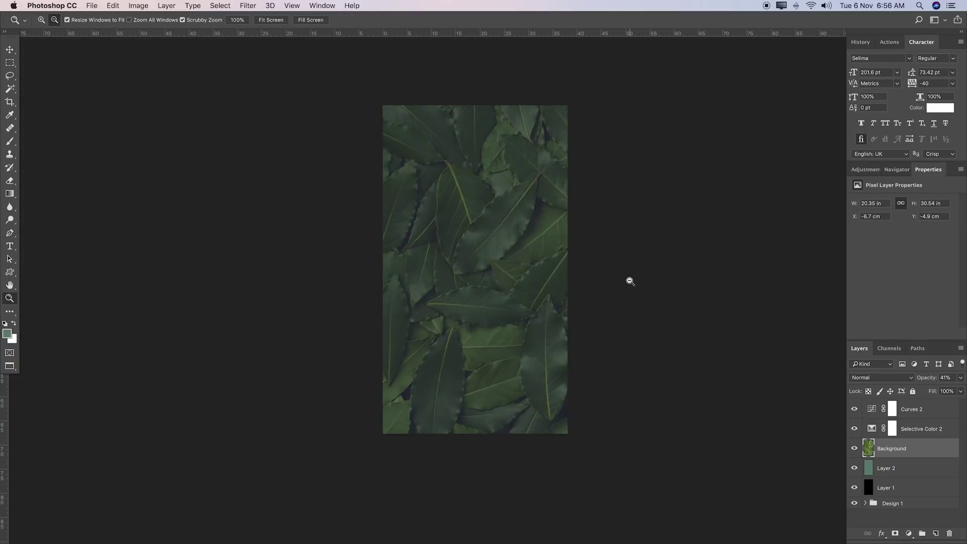
Group all layers from Curves 2 down to Layer 1 and name the group Background
click(924, 412)
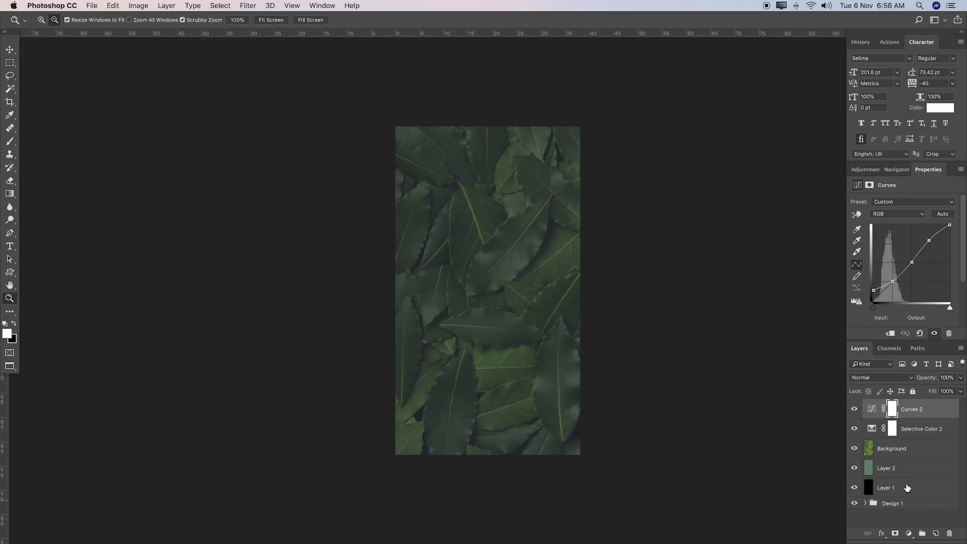
shift+click(929, 486)
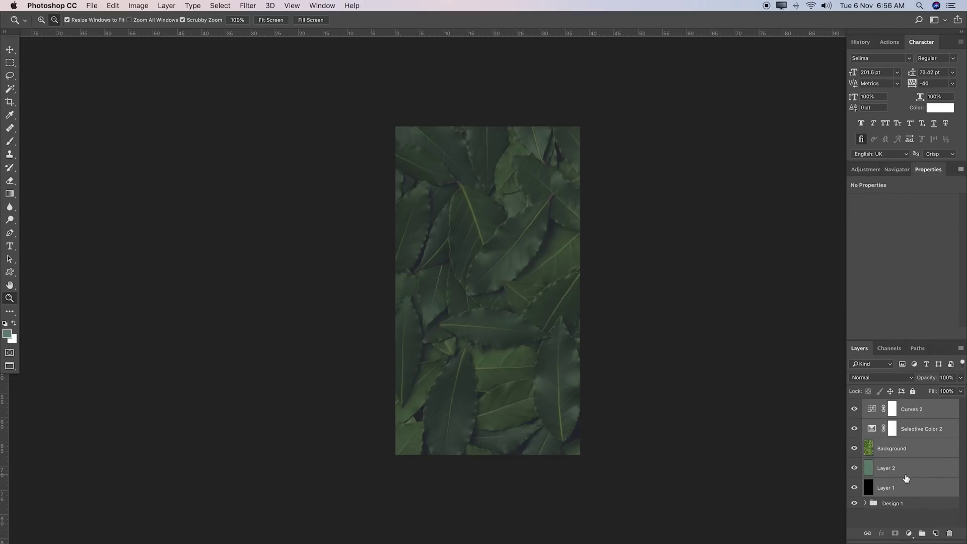
key(super+g)
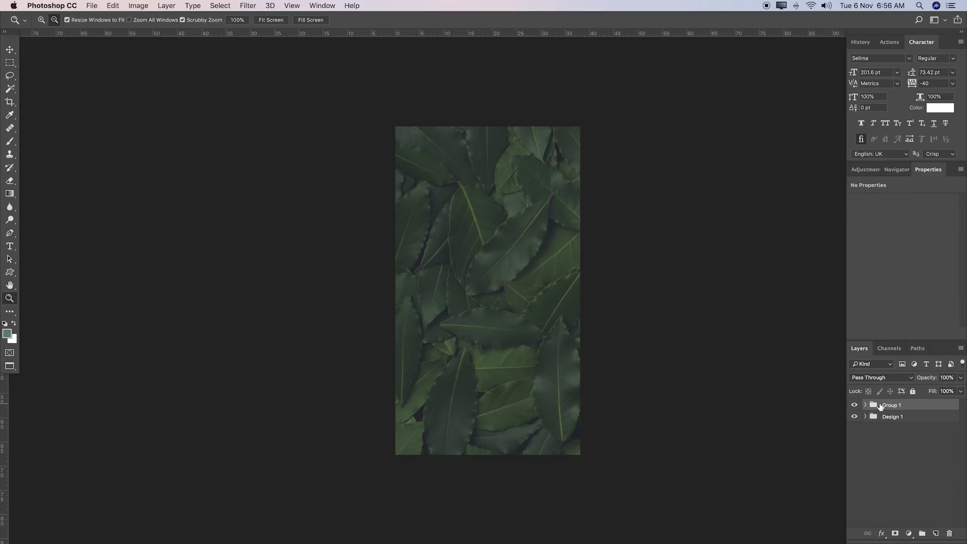
double_click(879, 405)
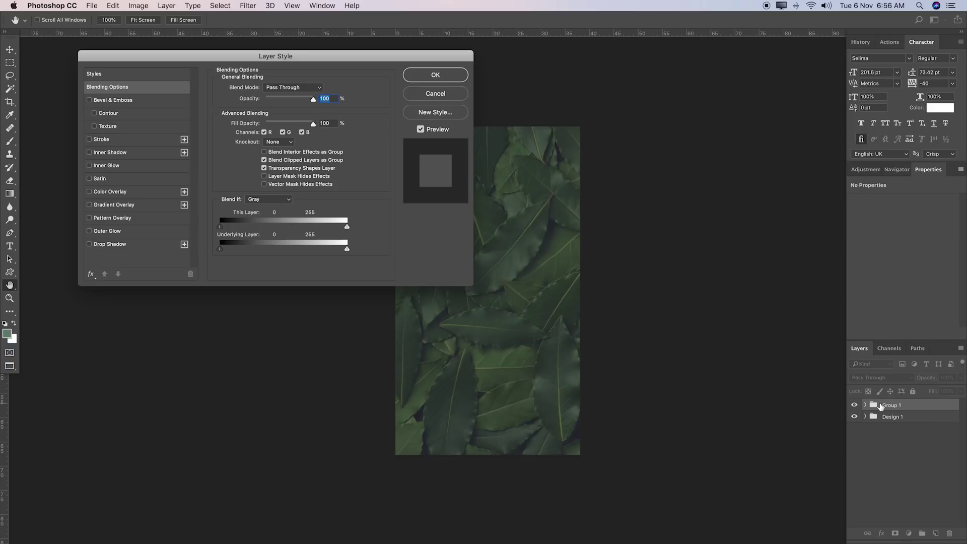
key(Escape)
key(BackSpace)
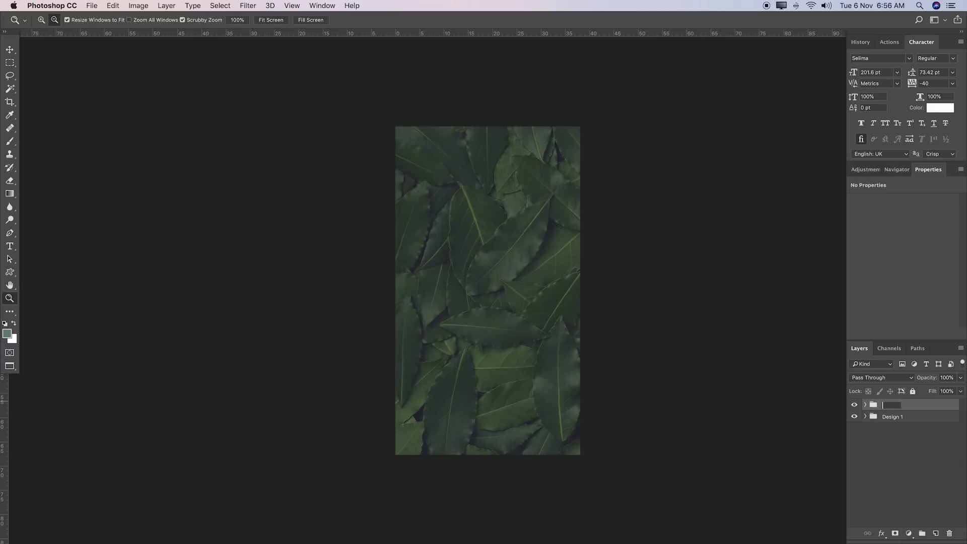
text(Background)
key(Return)
Toggle the Background group's visibility repeatedly to compare it with Design 1, and leave the group hidden
click(854, 405)
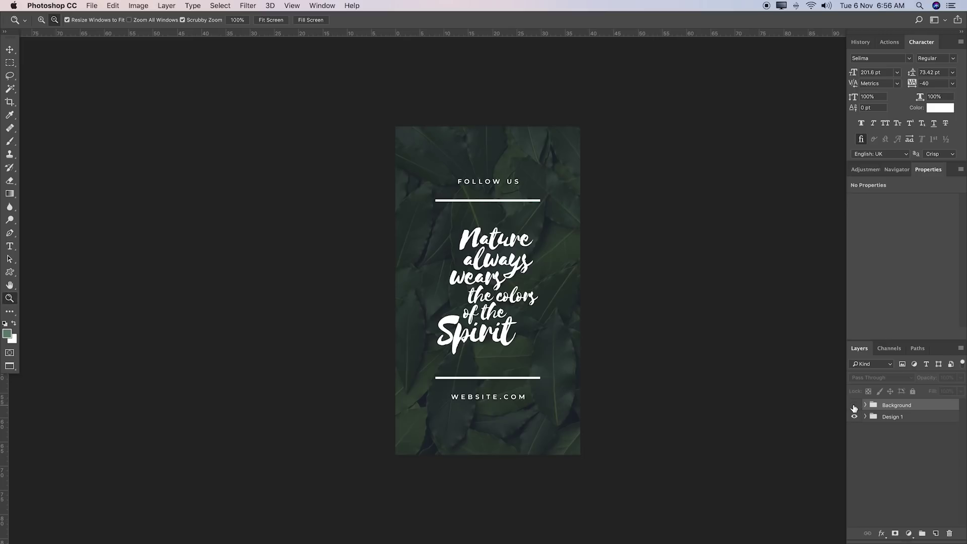
click(854, 405)
click(854, 405)
click(854, 405)
click(854, 406)
click(854, 405)
click(853, 405)
click(854, 405)
click(854, 405)
click(854, 405)
click(854, 405)
click(854, 405)
click(853, 405)
click(854, 405)
click(854, 405)
drag(713, 305, 681, 277)
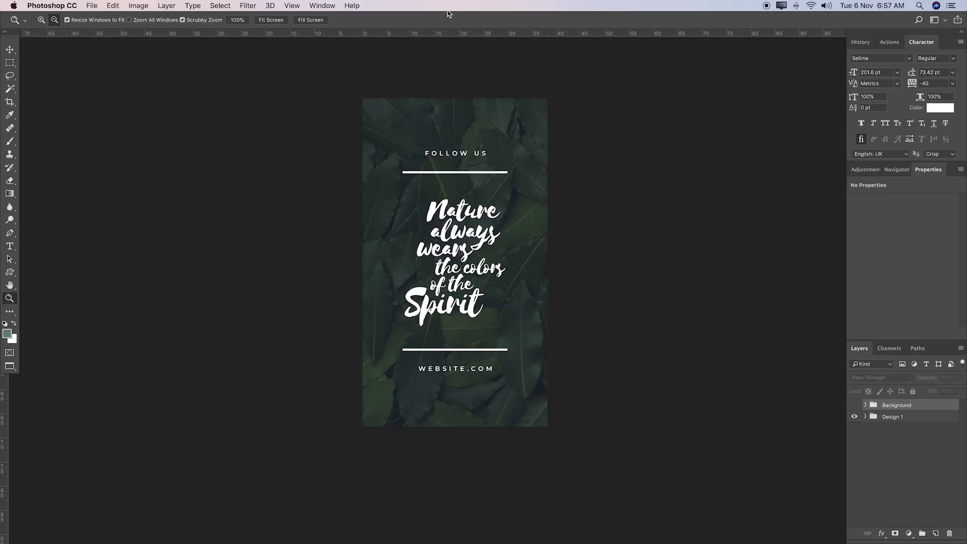
Place a horizontal guide along the upper white line below FOLLOW US and fine-tune its position
drag(478, 36, 514, 171)
click(514, 171)
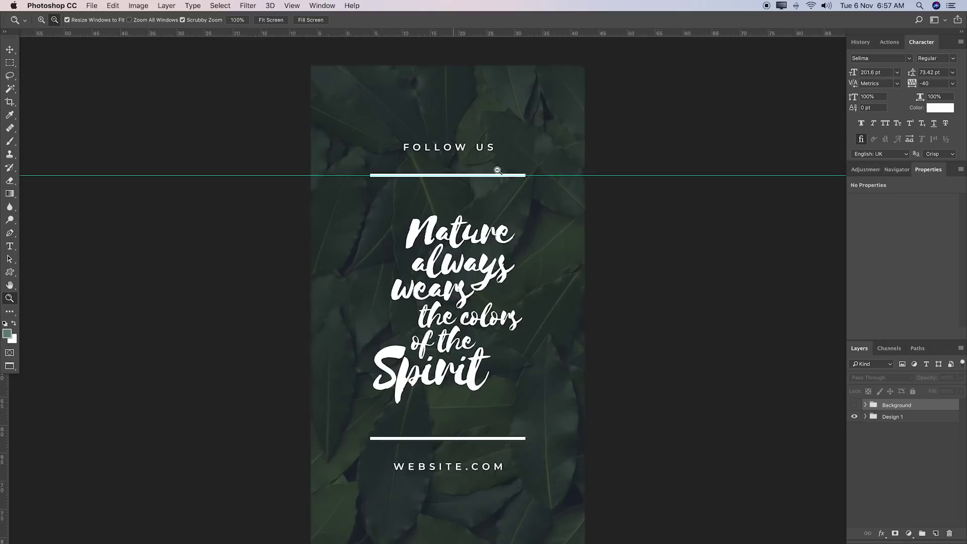
scroll(531, 170, left, 3)
key(v)
drag(674, 186, 674, 186)
drag(715, 222, 668, 217)
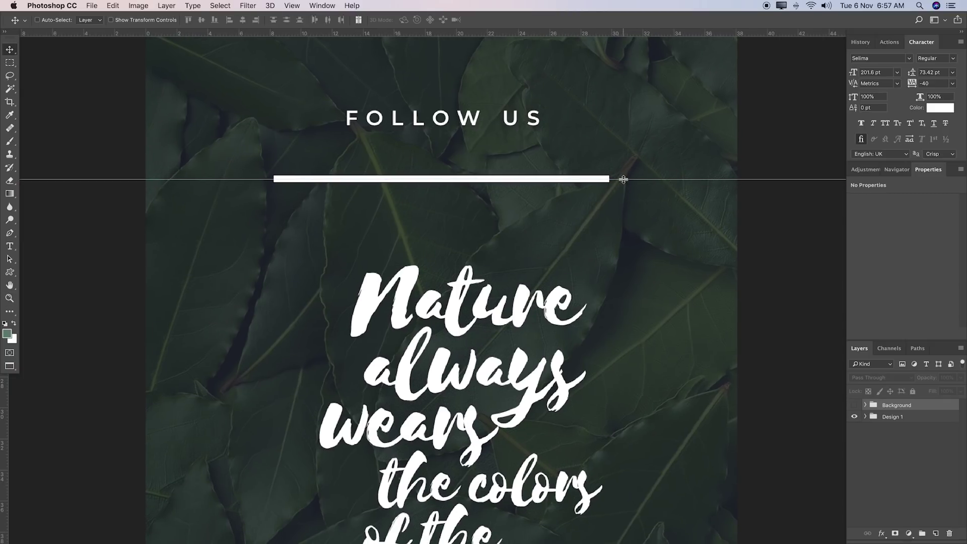
drag(623, 177, 582, 188)
key(z)
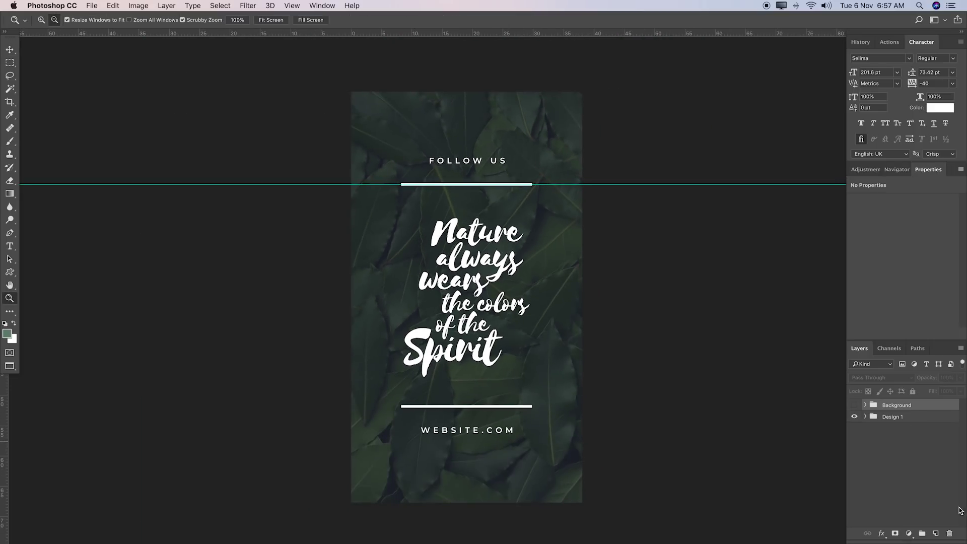
Create a new layer and draw a rectangular marquee selection matching the upper white line below FOLLOW US
click(935, 533)
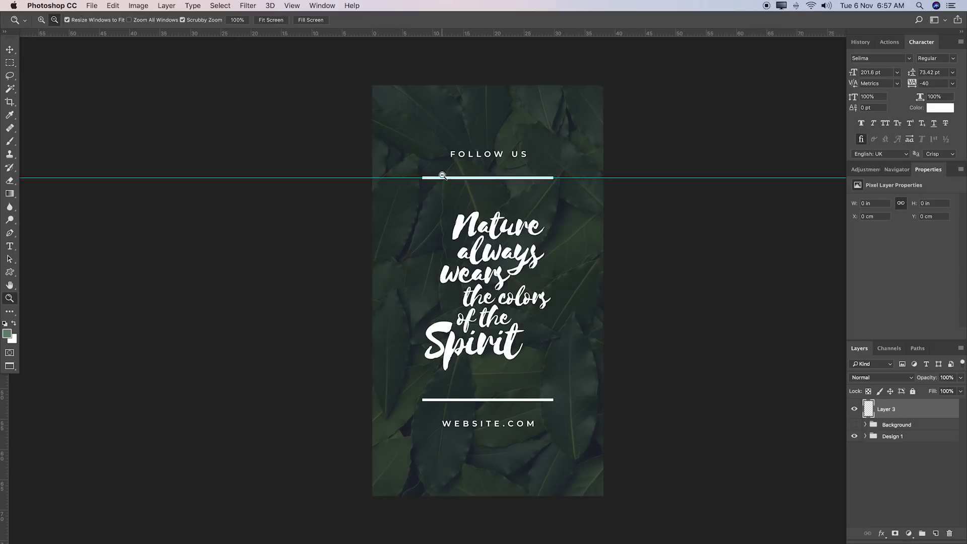
drag(471, 183, 572, 175)
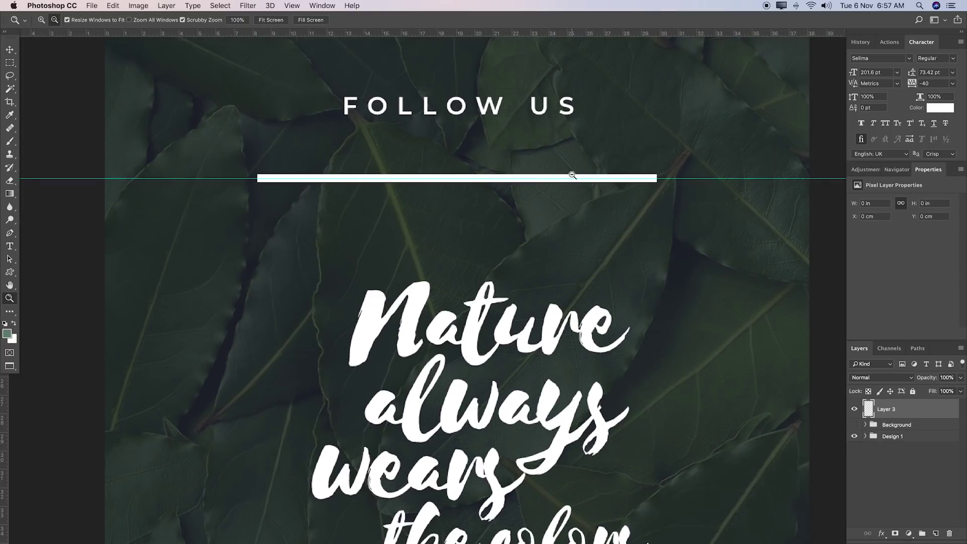
key(m)
drag(256, 175, 656, 184)
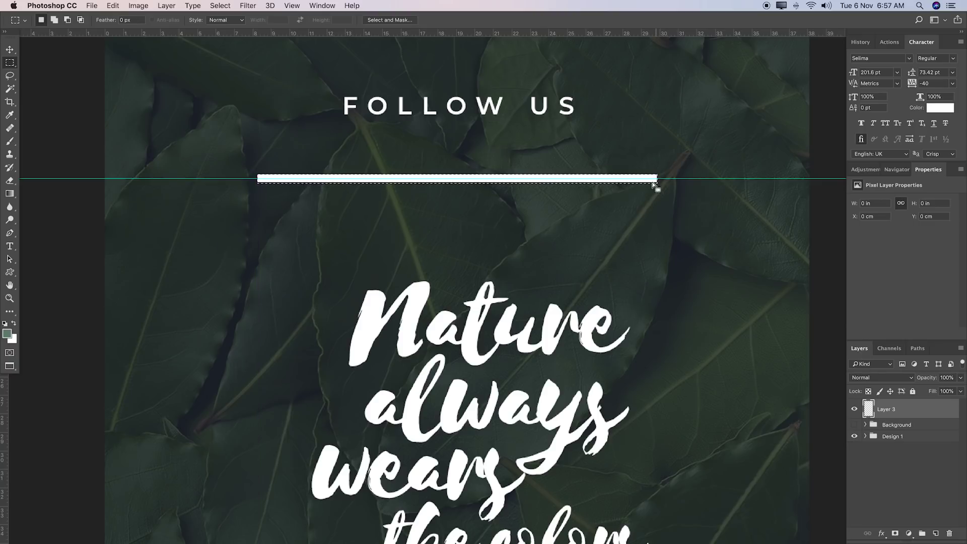
Fill the marquee selection with white in Normal mode at 100% opacity, and deselect it
right_click(578, 183)
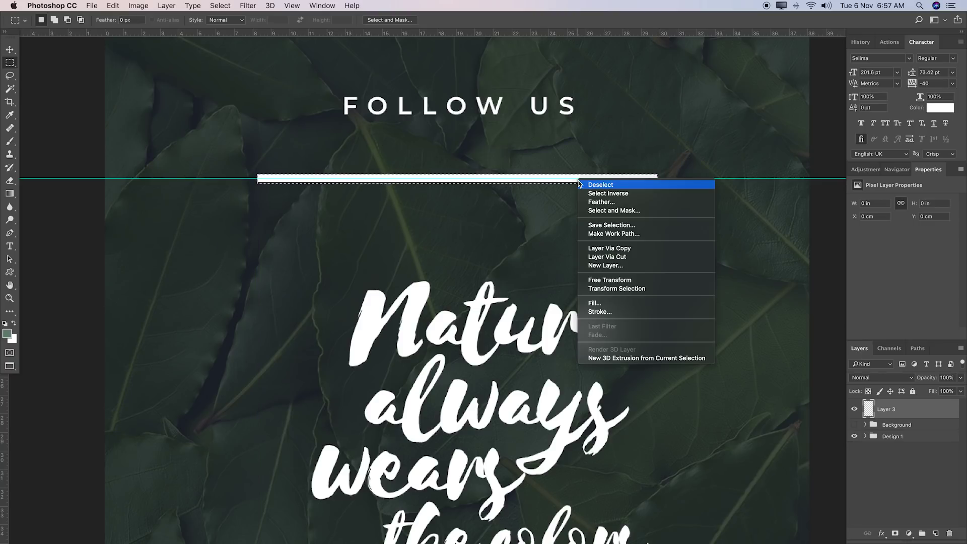
click(620, 302)
click(566, 278)
click(552, 341)
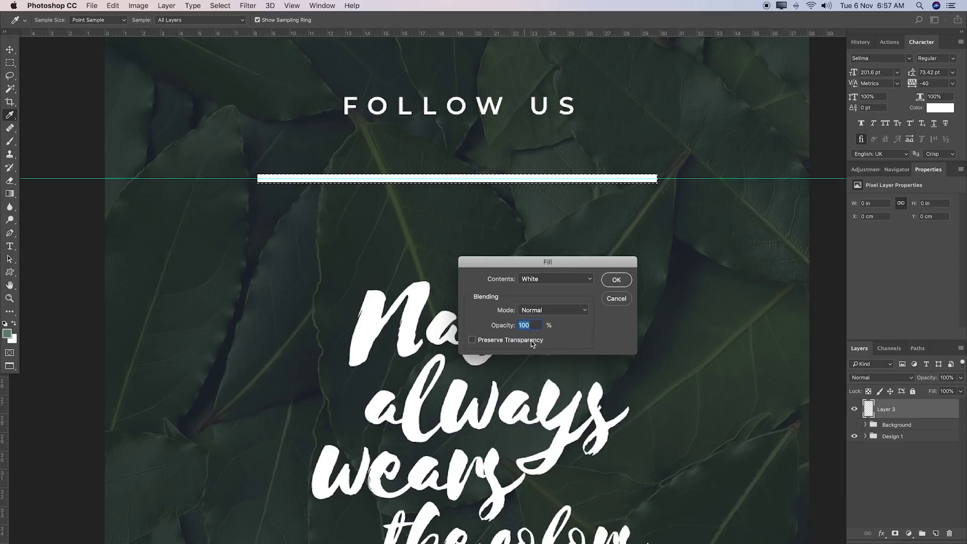
click(610, 281)
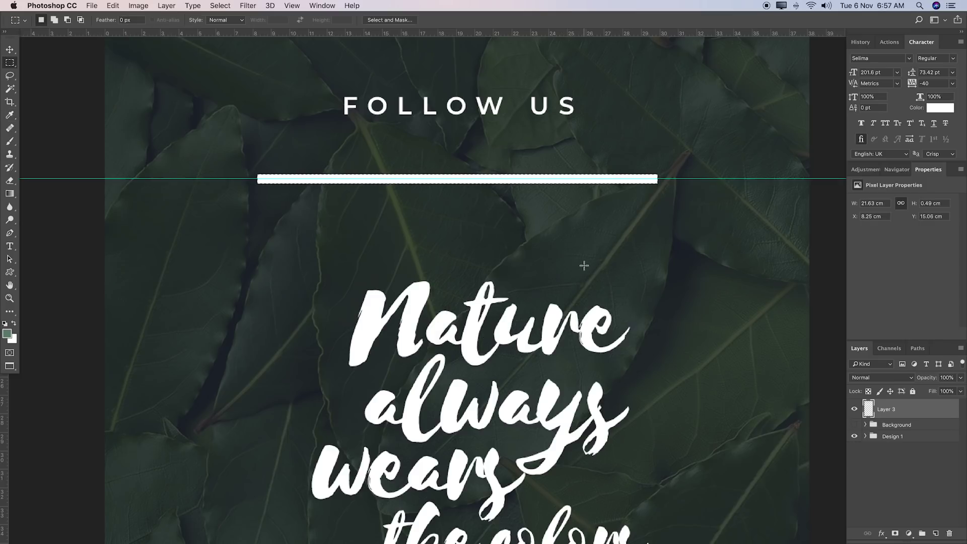
key(ctrl+d)
Toggle the visibility of the Design 1 and Background groups to check the new upper white line
key(z)
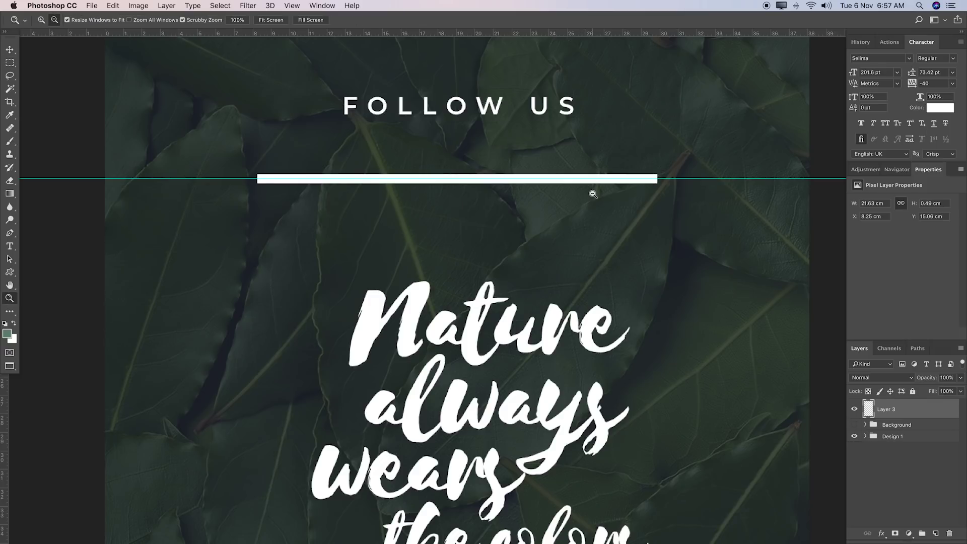
alt+click(592, 192)
alt+click(572, 195)
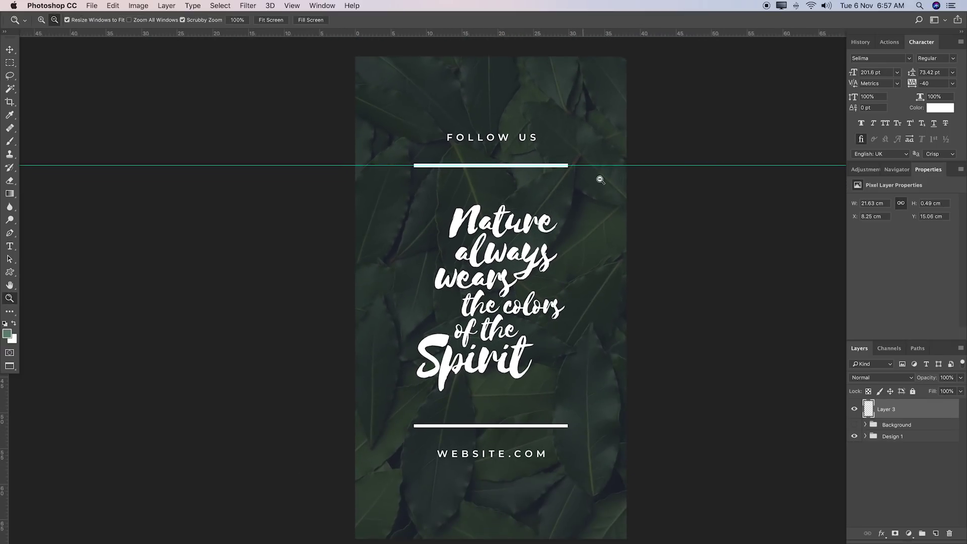
click(855, 436)
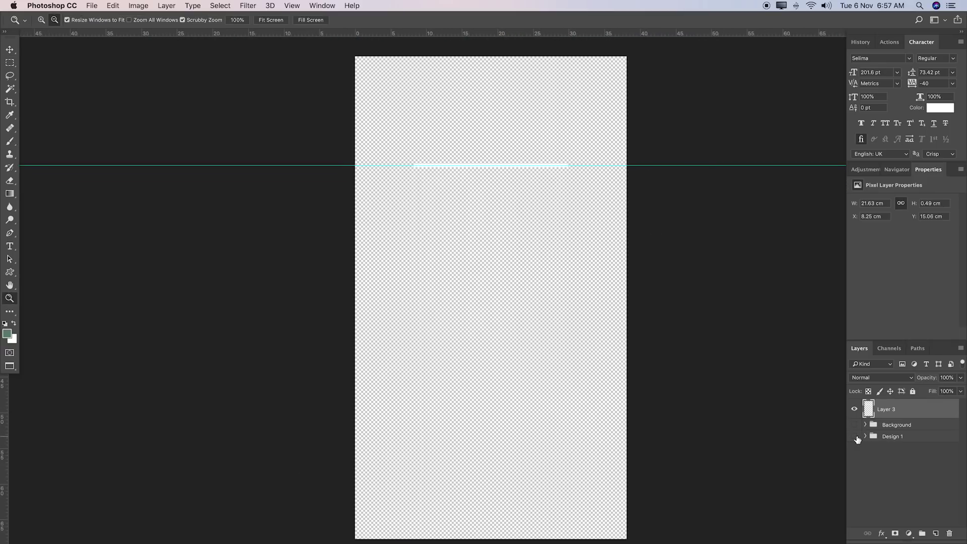
click(854, 437)
click(855, 424)
click(855, 437)
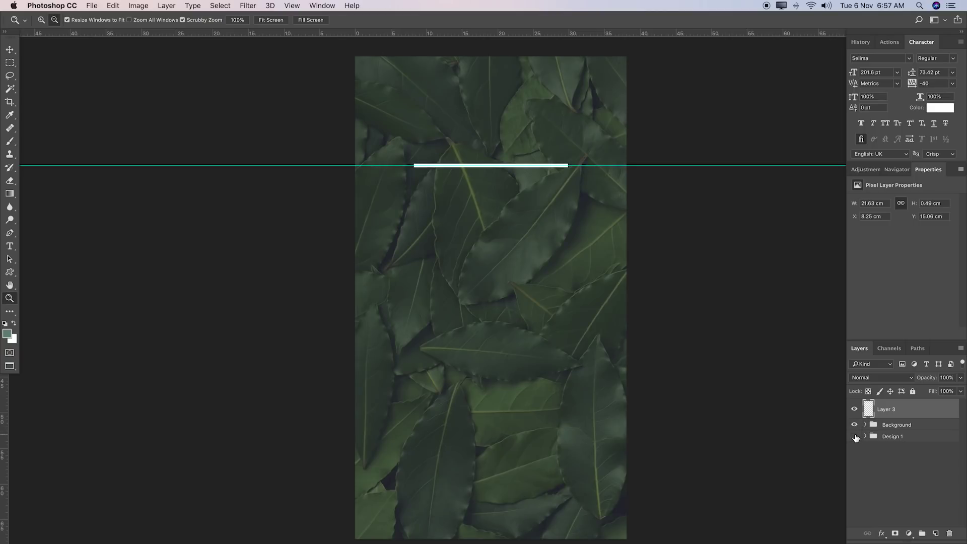
click(854, 426)
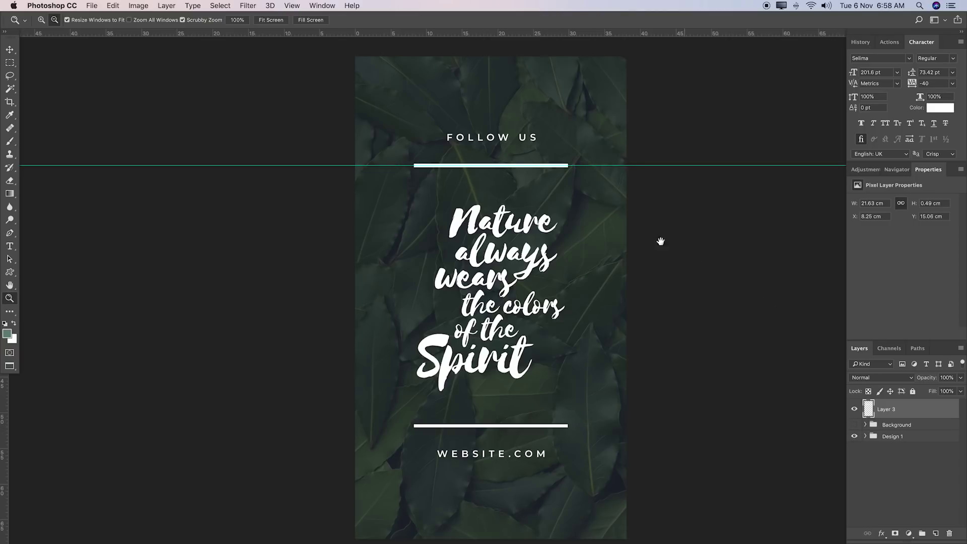
Rename the new line's layer Line Top, and duplicate it as a layer named Line Bottom
key(BackSpace)
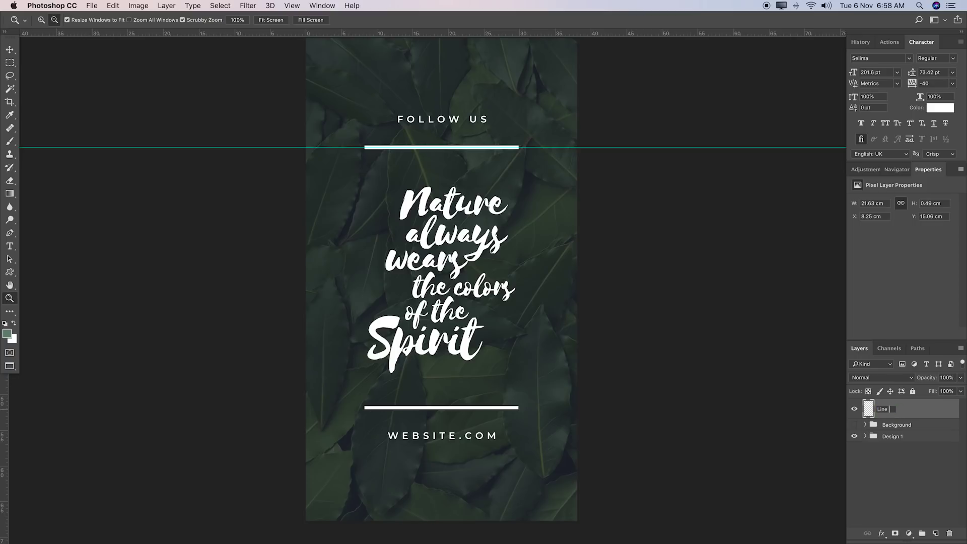
key(Return)
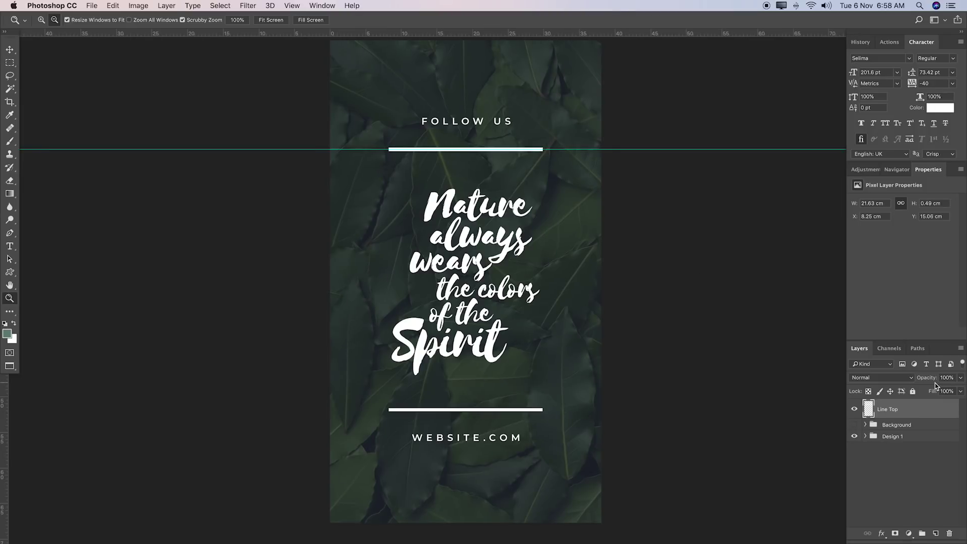
key(super+j)
double_click(896, 417)
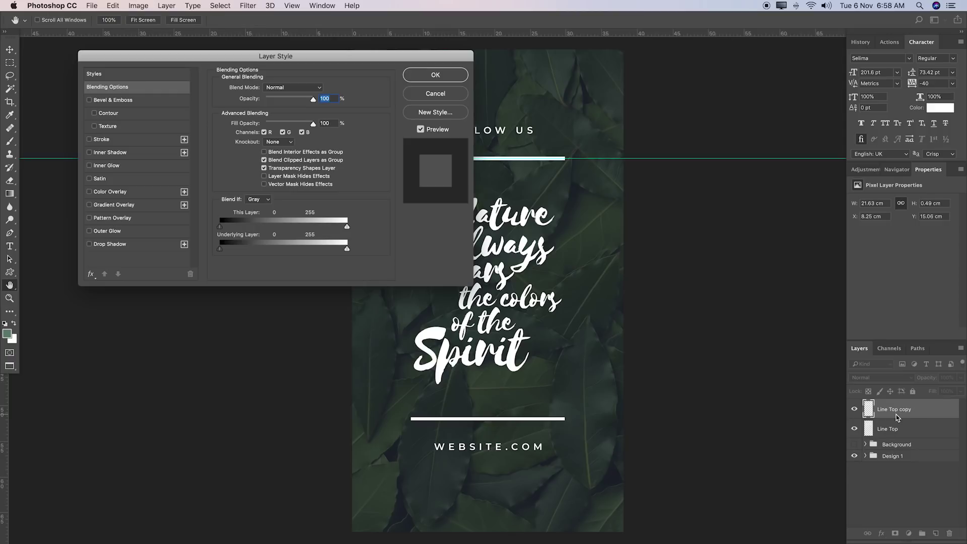
key(Return)
double_click(893, 409)
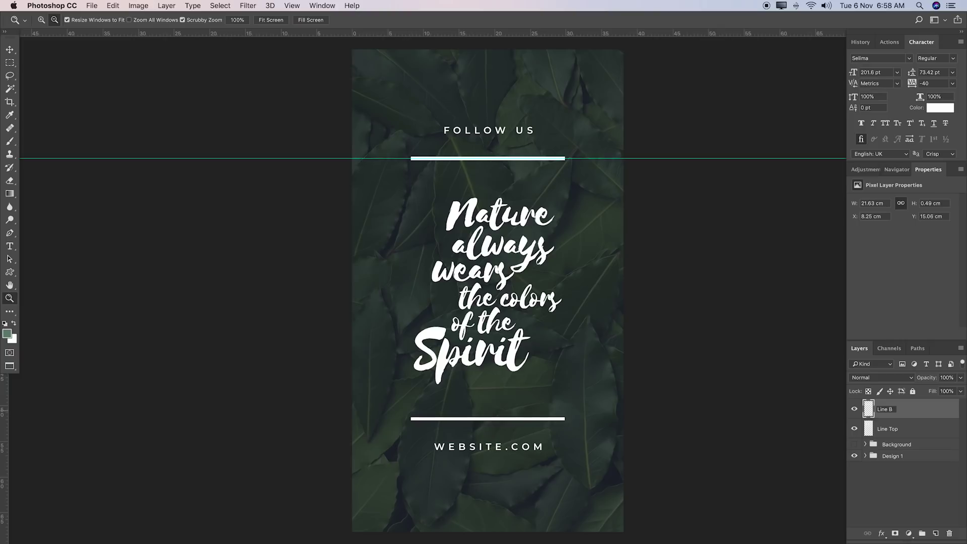
text(Line Bottom)
key(Return)
Place the Line Bottom layer beneath Line Top and move its line onto the lower white line above WEBSITE.COM
key(v)
drag(886, 409, 885, 427)
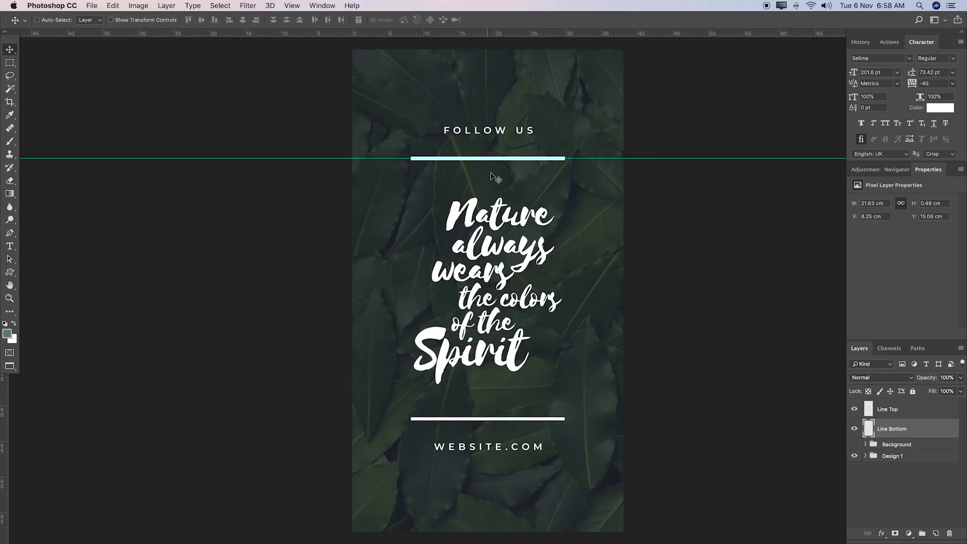
drag(516, 175, 557, 417)
key(z)
scroll(540, 339, down, 5)
drag(475, 276, 448, 265)
key(z)
alt+click(504, 256)
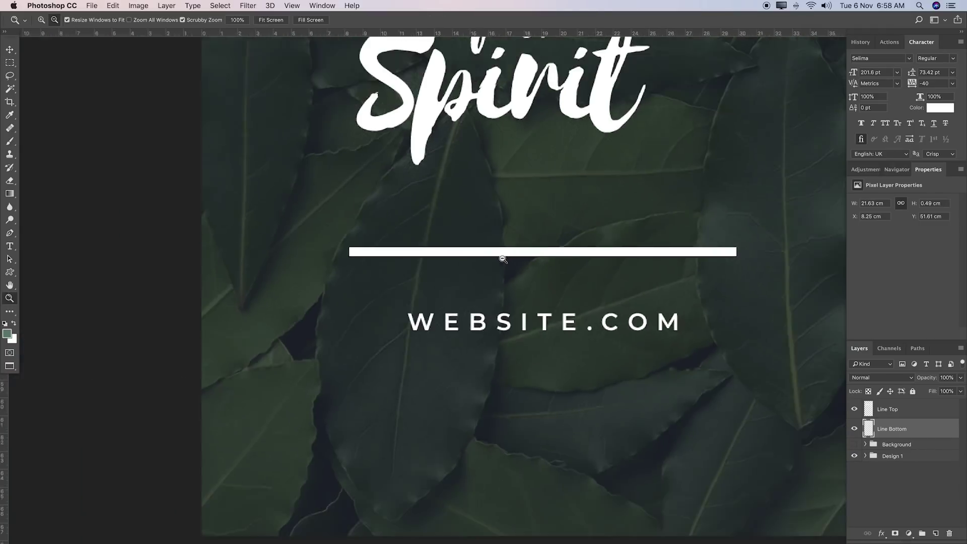
alt+click(531, 227)
mouse_move(531, 228)
mouse_down()
mouse_move(518, 274)
mouse_move(527, 232)
mouse_up()
alt+click(501, 272)
scroll(499, 274, up, 4)
Show the Background group, clear the guides, and toggle the rulers off and on
click(853, 444)
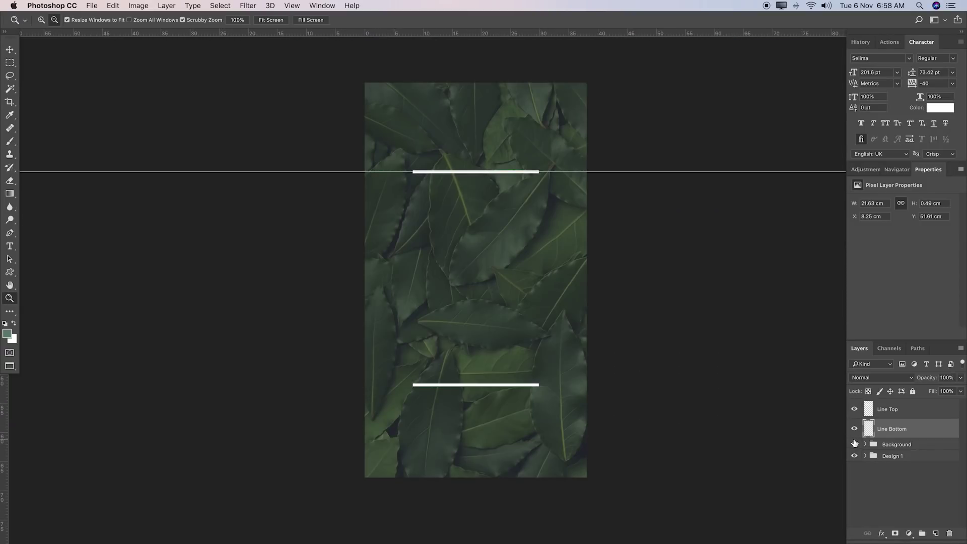
click(293, 5)
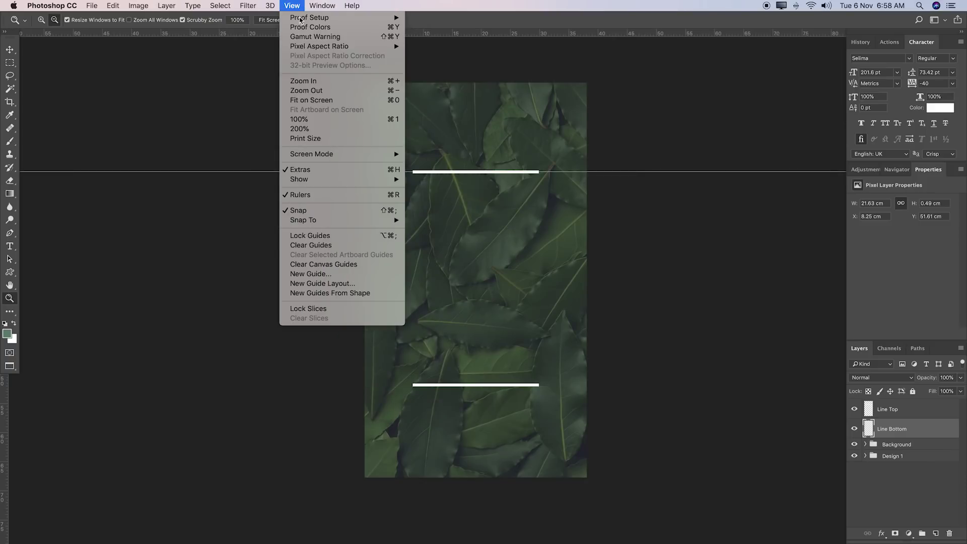
click(321, 250)
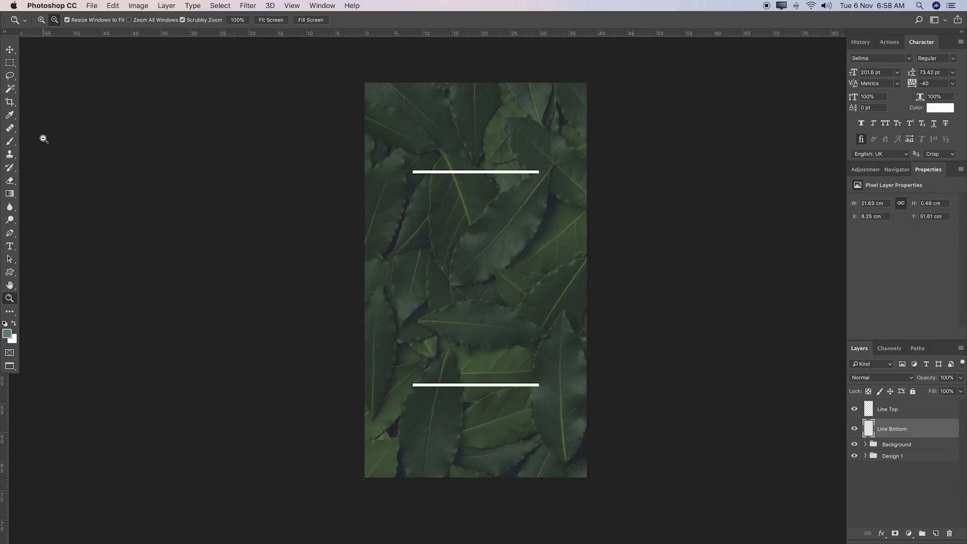
key(super+r)
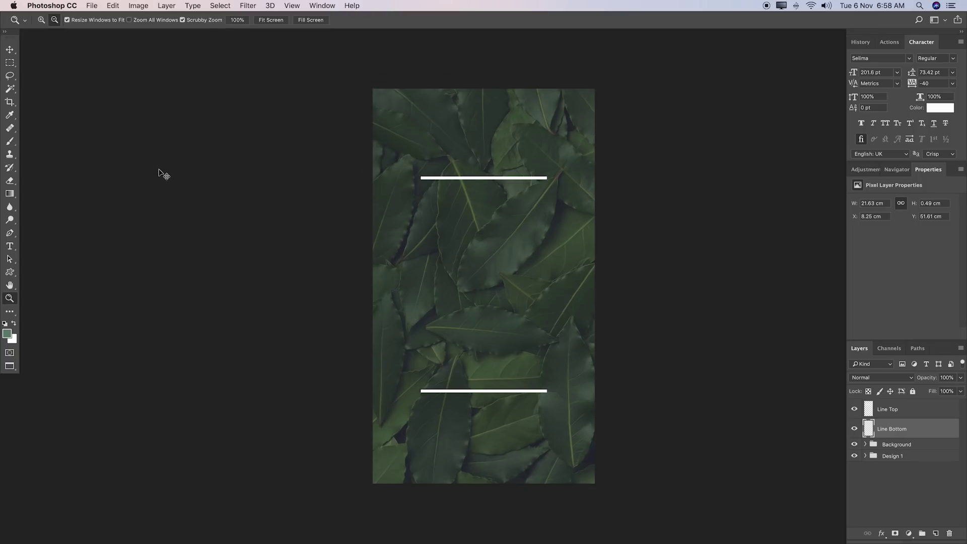
key(super+r)
key(shift+super+u)
drag(296, 30, 302, 183)
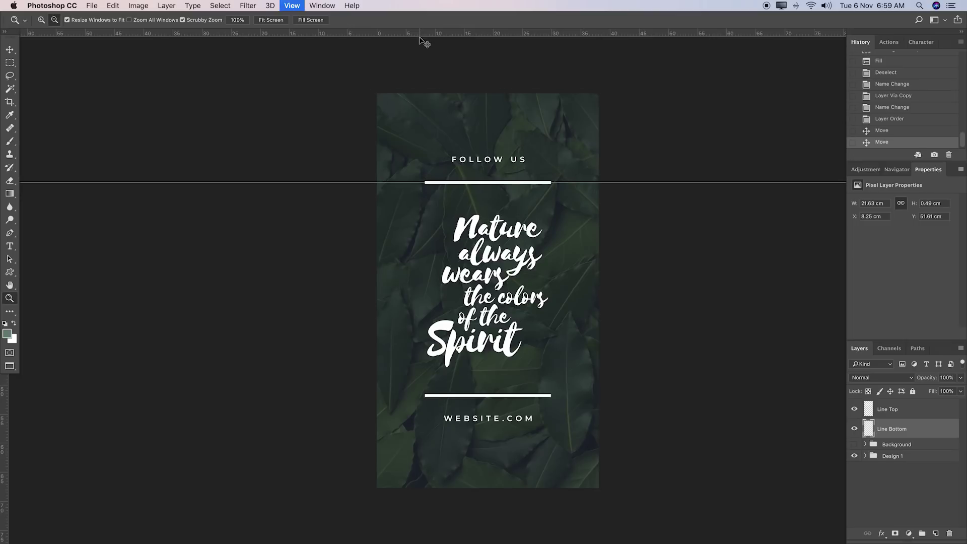
Clear all guides from the document
click(293, 6)
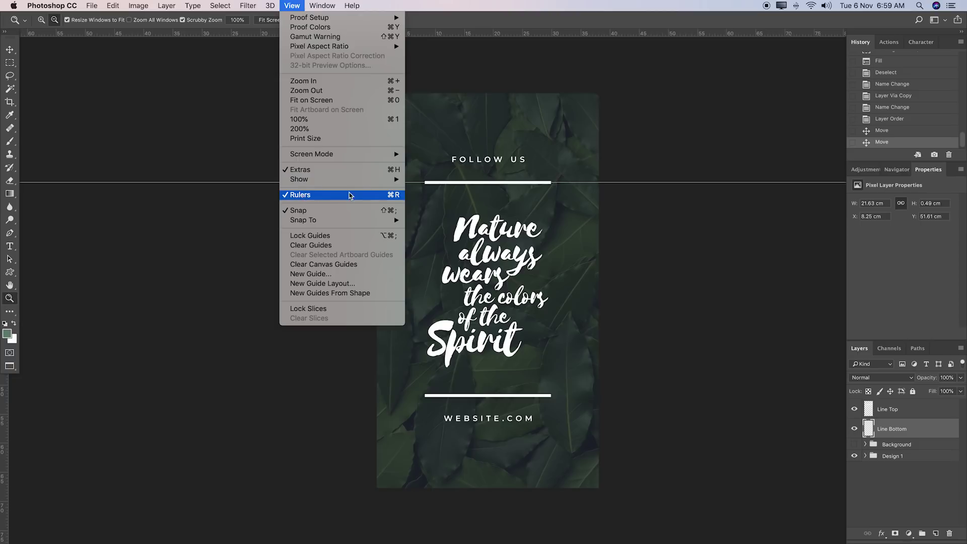
click(667, 206)
click(322, 6)
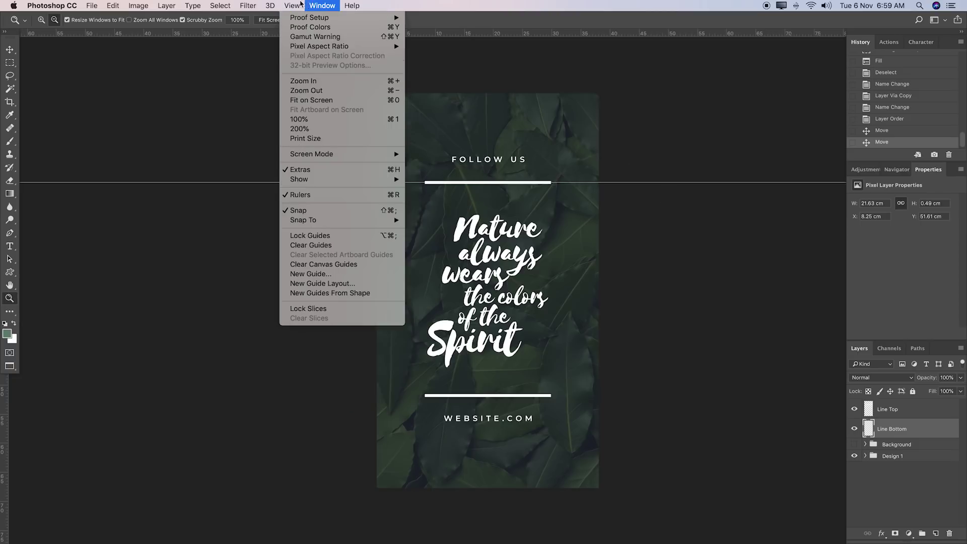
click(328, 245)
Toggle the Background group's visibility to compare the two new lines with Design 1, and leave the group visible
scroll(716, 233, right, 2)
click(853, 444)
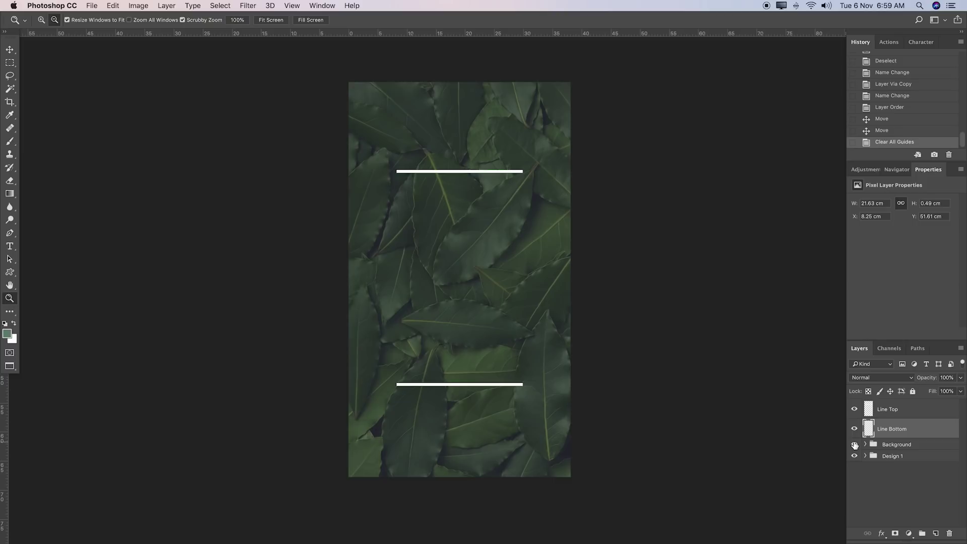
click(853, 444)
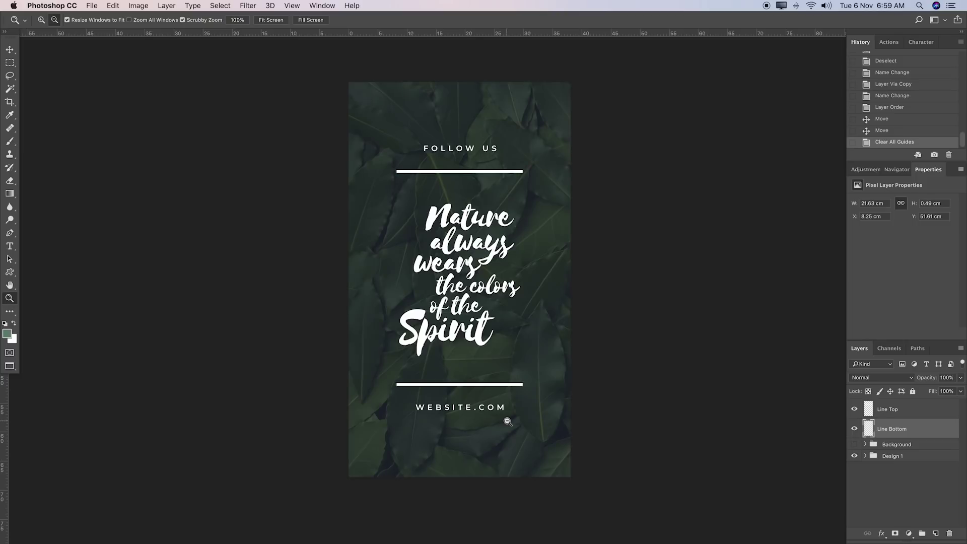
click(854, 445)
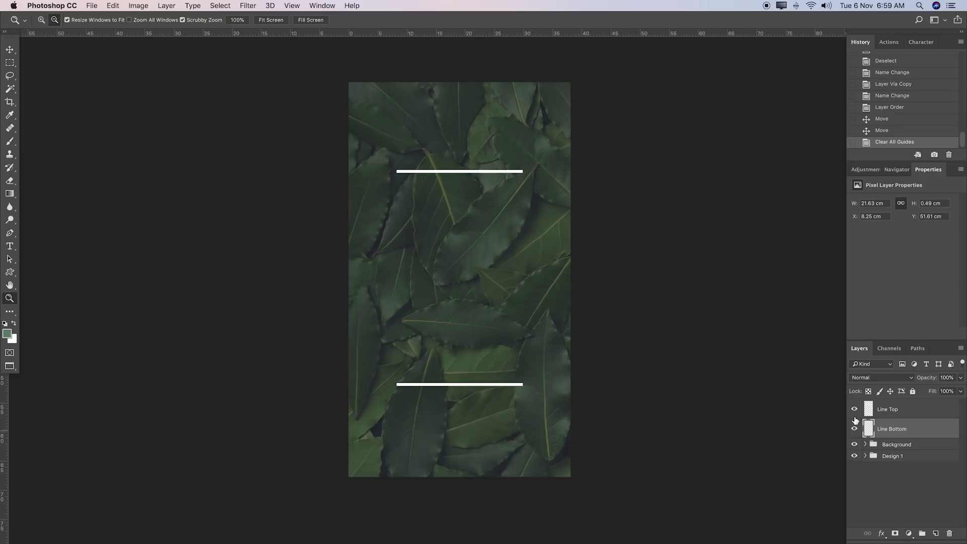
Draw a text box above the upper white line and enter FOLLOW in it
key(t)
scroll(324, 104, up, 1)
scroll(324, 104, up, 1)
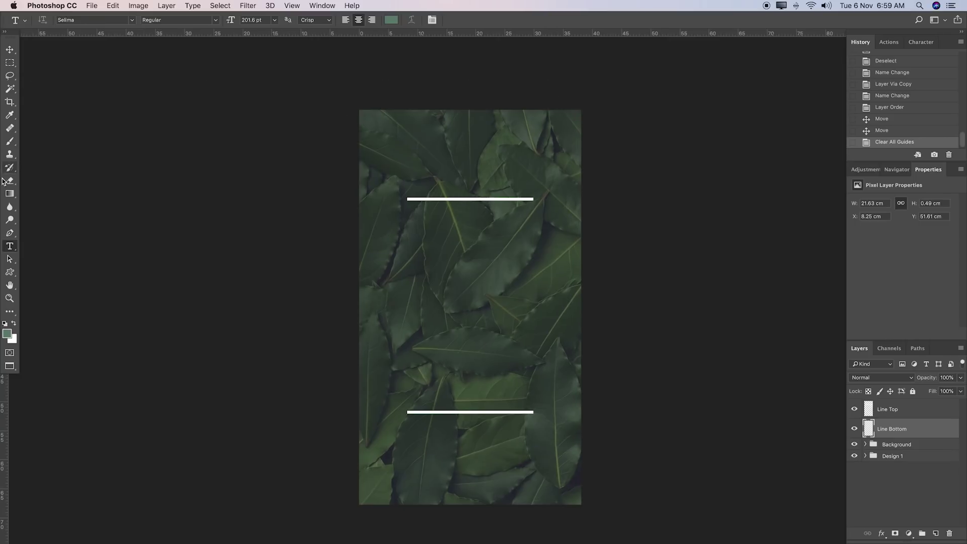
drag(393, 142, 548, 177)
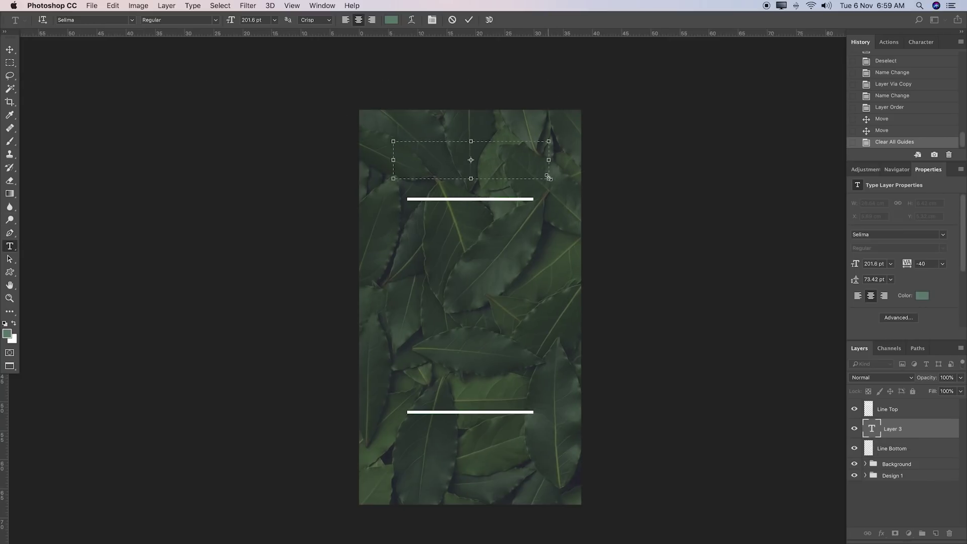
text(FOLLOW U)
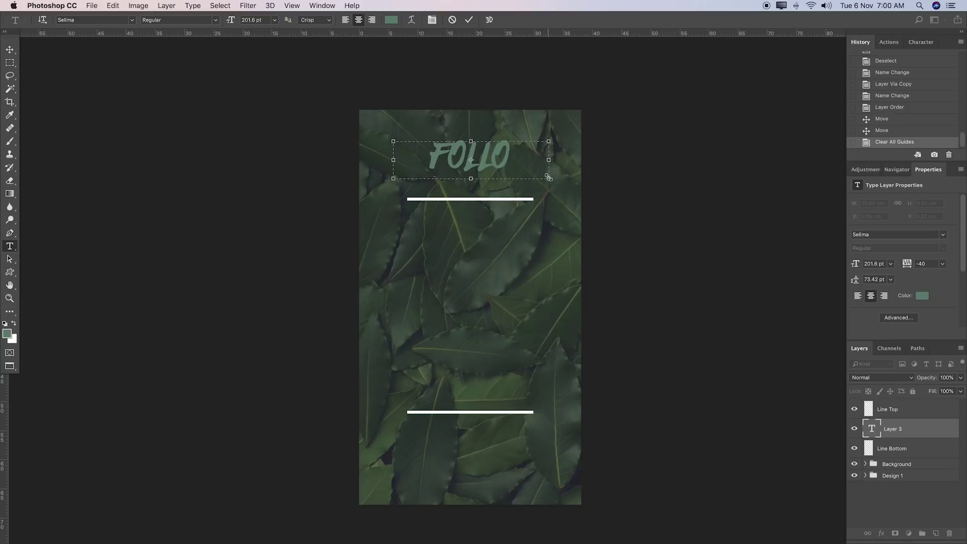
key(BackSpace)
key(BackSpace)
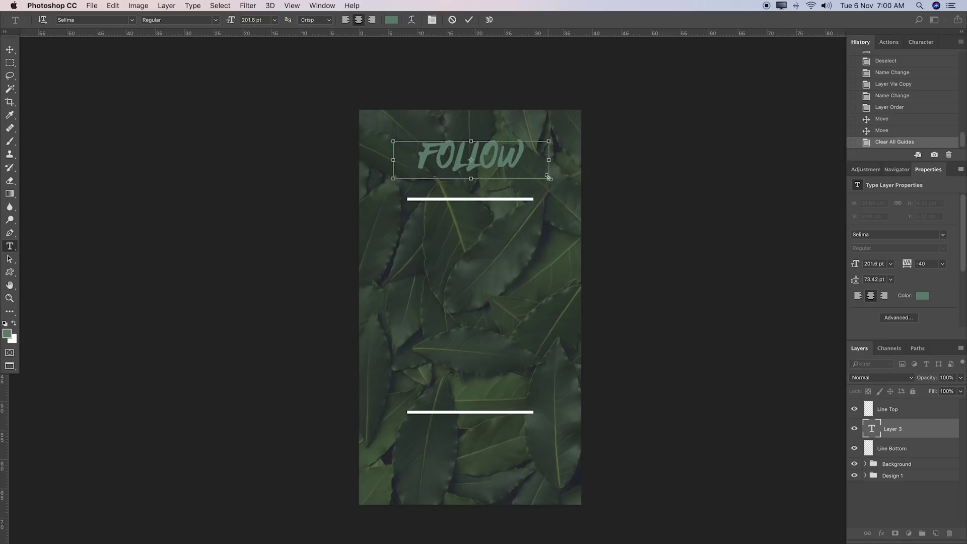
Change the FOLLOW text's colour to white and its font size to 154.6 pt
key(super+a)
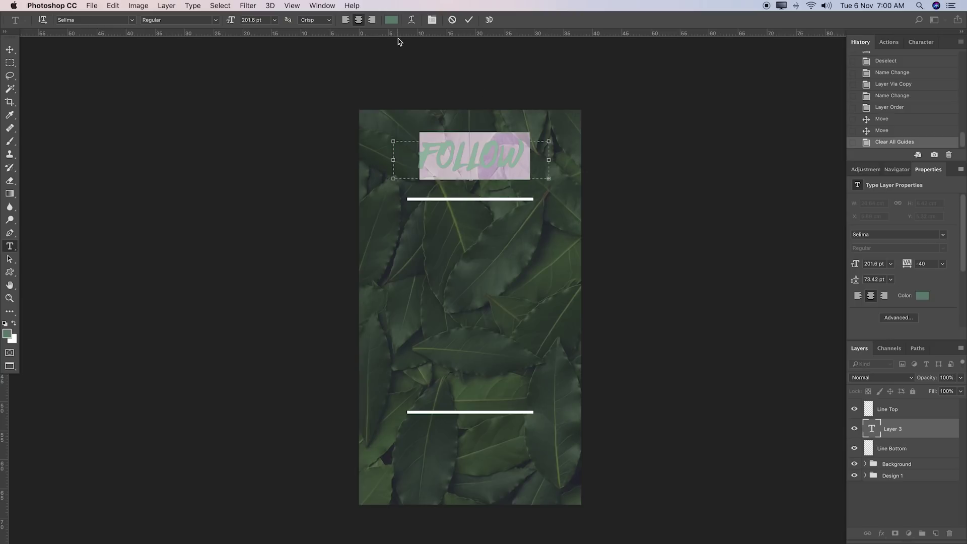
click(390, 20)
drag(400, 85, 384, 78)
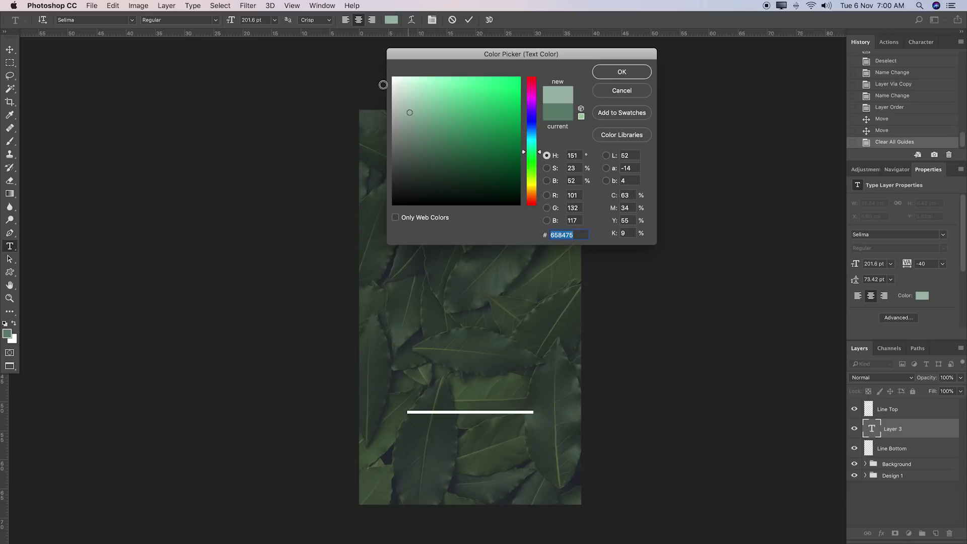
click(623, 71)
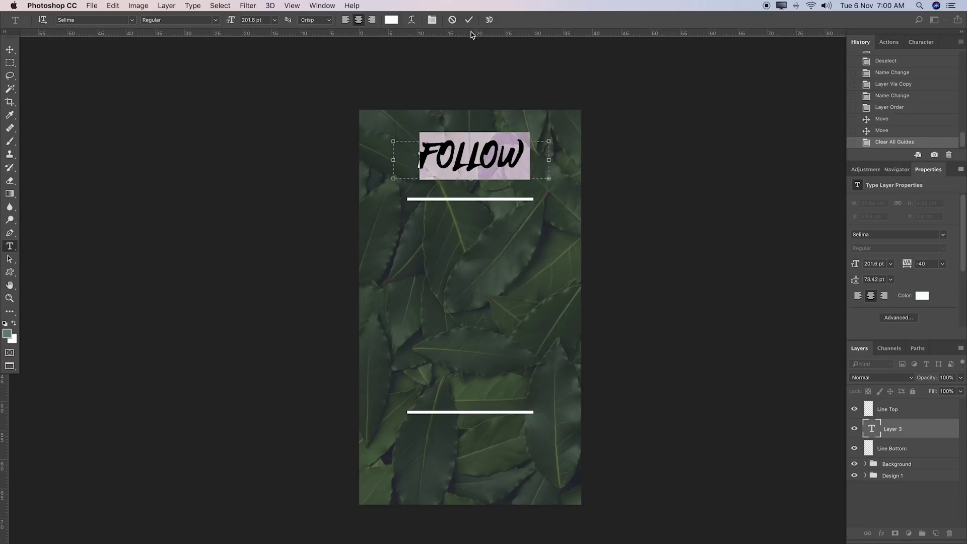
drag(235, 21, 211, 22)
Complete the heading text to FOLLOW US and set its font to Montserrat SemiBold
click(520, 146)
key(BackSpace)
drag(530, 149, 328, 148)
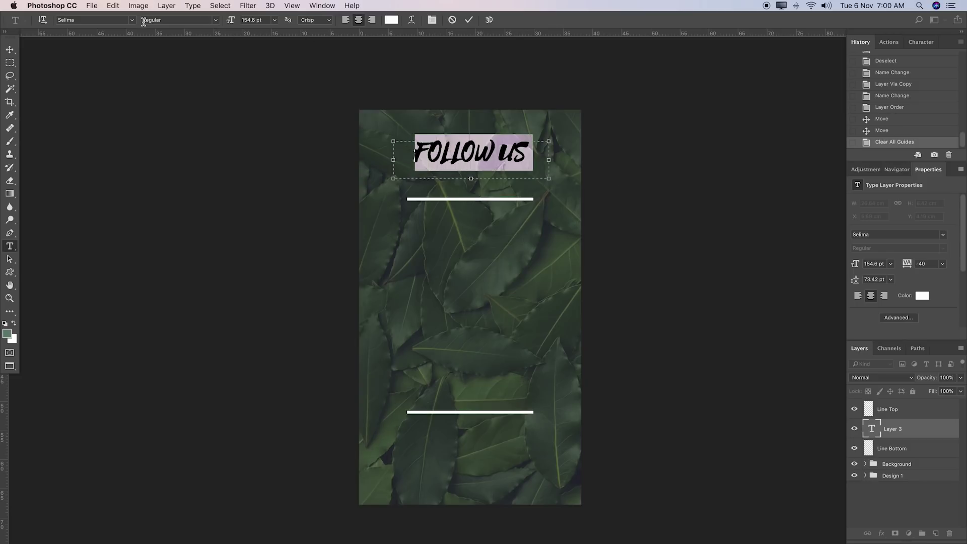
click(116, 19)
text(MONTS)
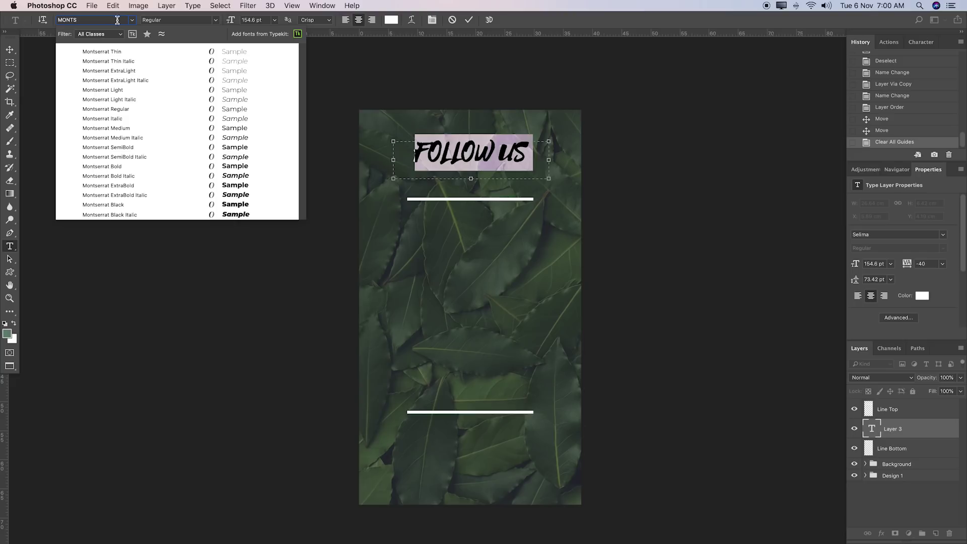
click(144, 150)
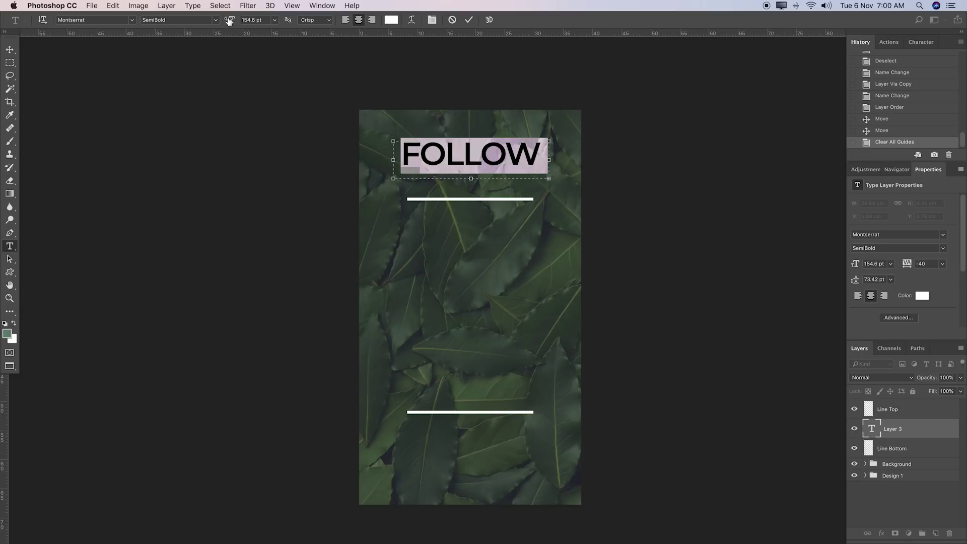
Set the FOLLOW US text's font size to 64.6 pt and commit the text layer
drag(232, 21, 187, 26)
click(469, 20)
key(v)
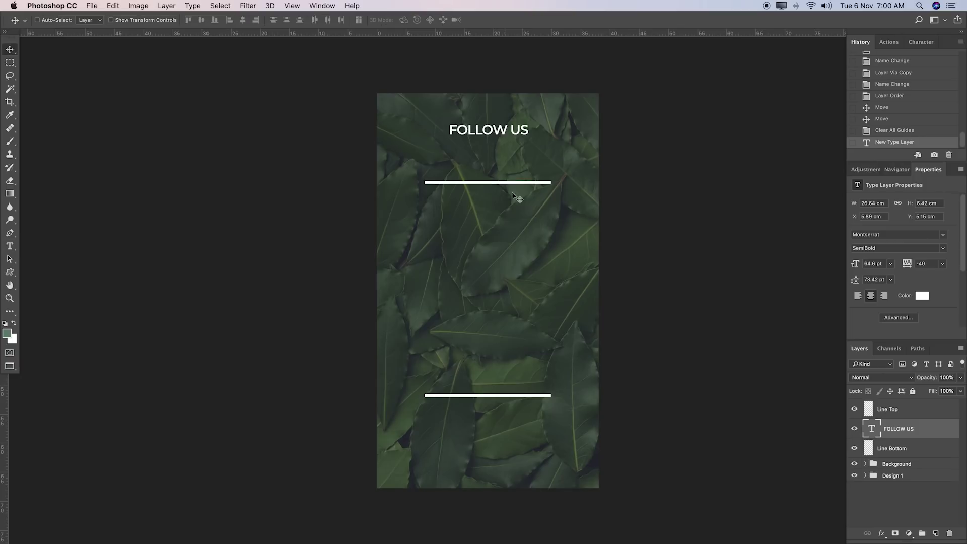
Move the FOLLOW US text down closer to the upper white line and set its font size to 40 pt
drag(495, 134, 494, 163)
key(t)
triple_click(495, 164)
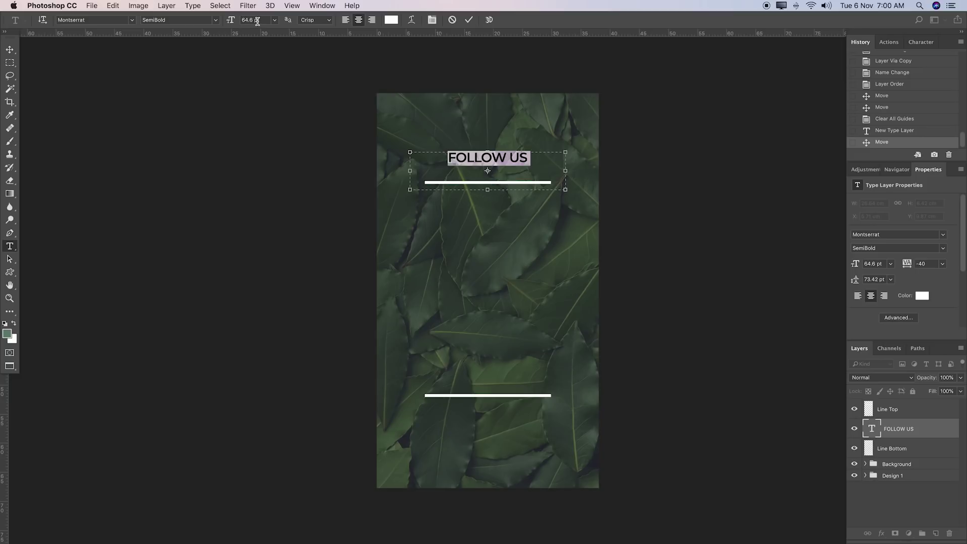
drag(241, 19, 273, 18)
text(40)
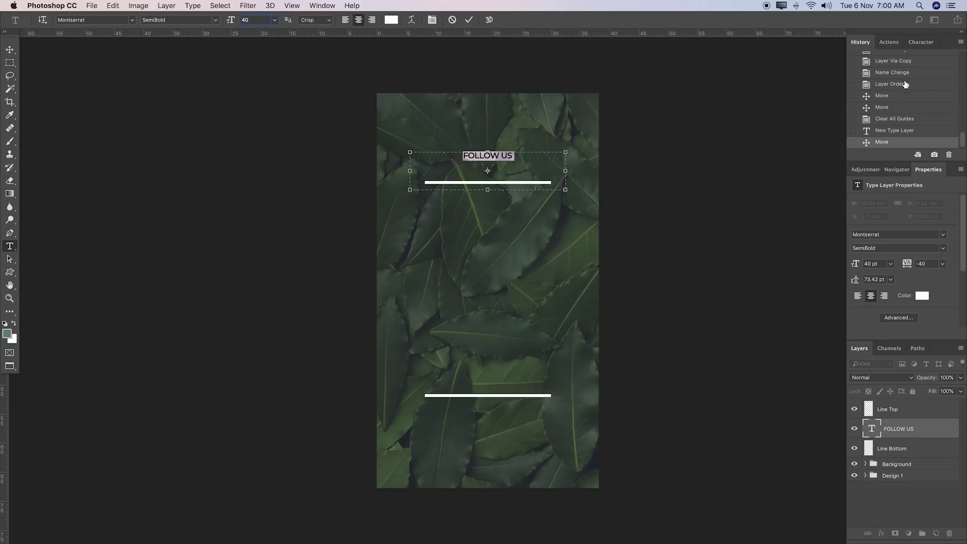
Set the FOLLOW US text's tracking to 320 and commit the text edit
click(922, 43)
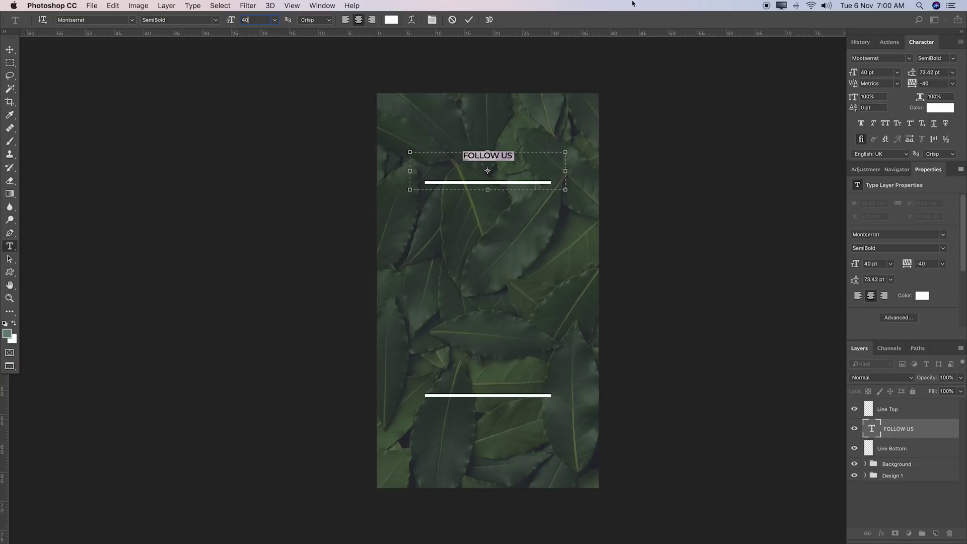
click(316, 5)
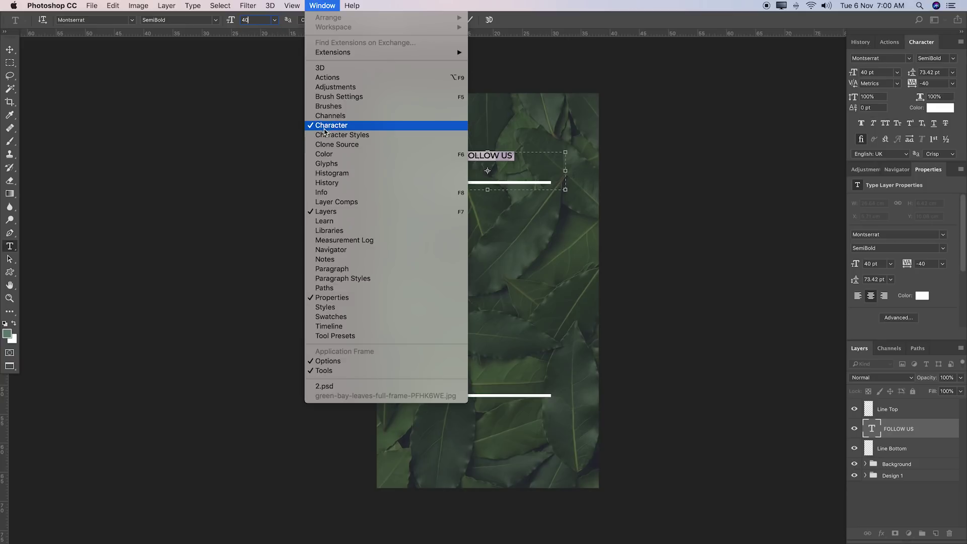
click(906, 107)
drag(914, 87, 918, 85)
key(Up)
key(Up)
key(Up)
key(Up)
key(Up)
key(Up)
key(Up)
key(Up)
key(Up)
key(Up)
key(Up)
key(Up)
key(Up)
key(Up)
key(Up)
key(Up)
key(Up)
key(Up)
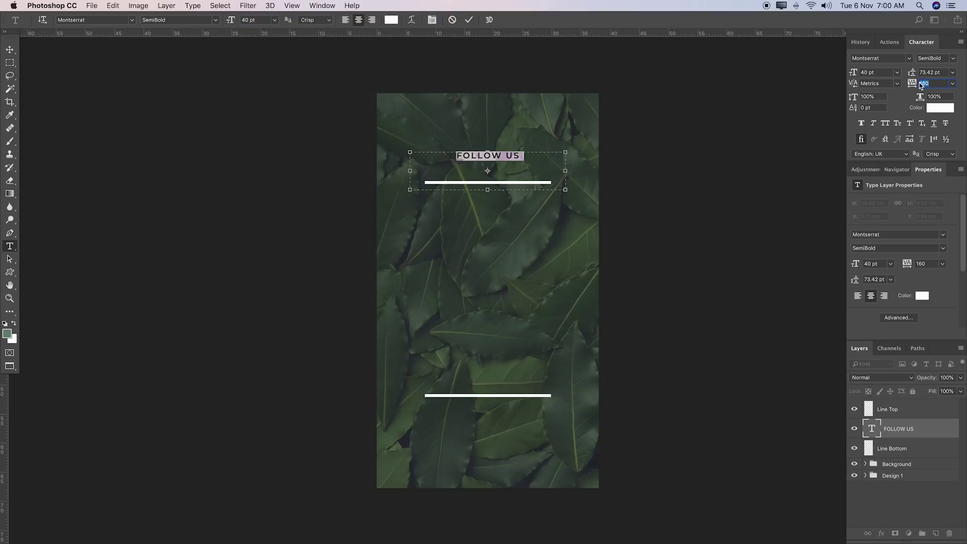
key(Up)
key(Up)
key(Up)
key(Up)
key(Up)
key(Up)
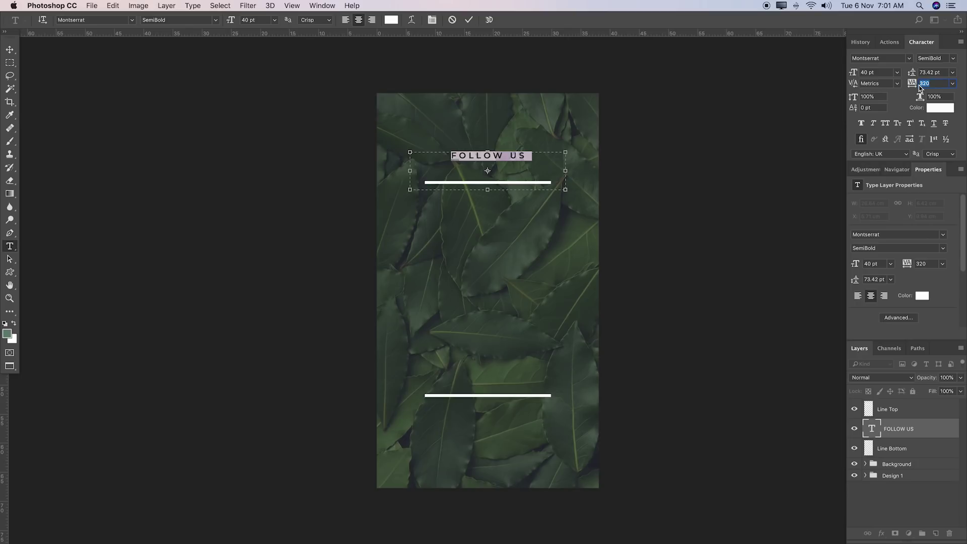
click(468, 20)
Hide the Background group and align the FOLLOW US text with the original design's heading above the upper line
key(v)
drag(506, 142, 512, 160)
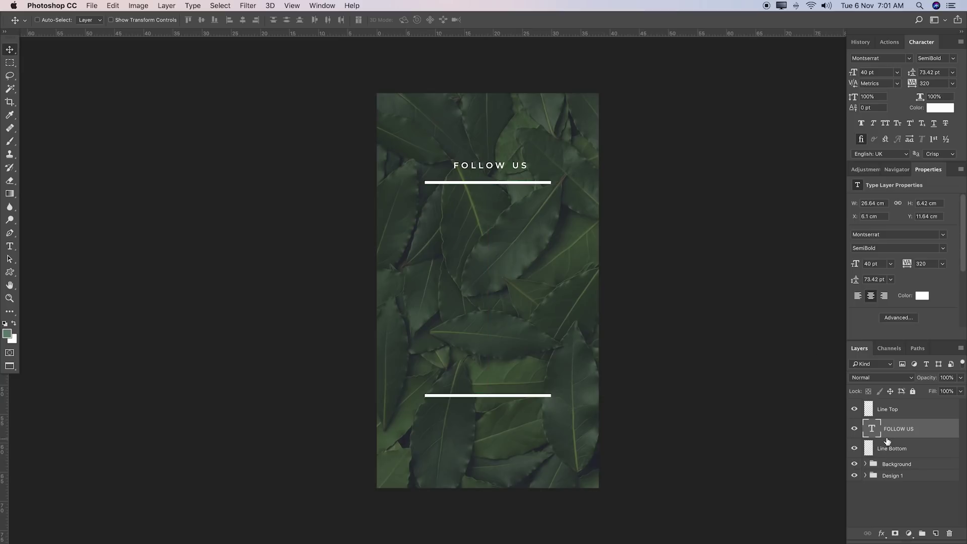
click(854, 463)
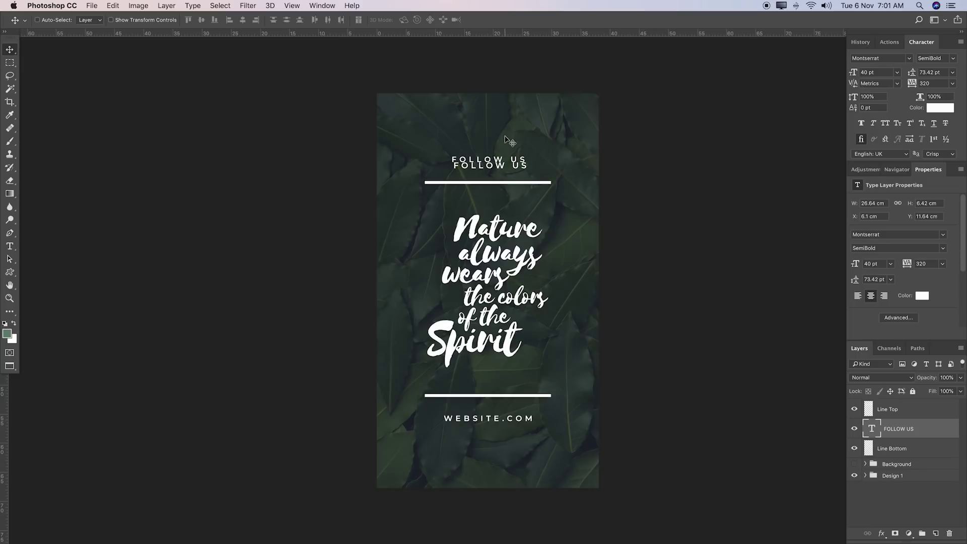
key(z)
click(558, 156)
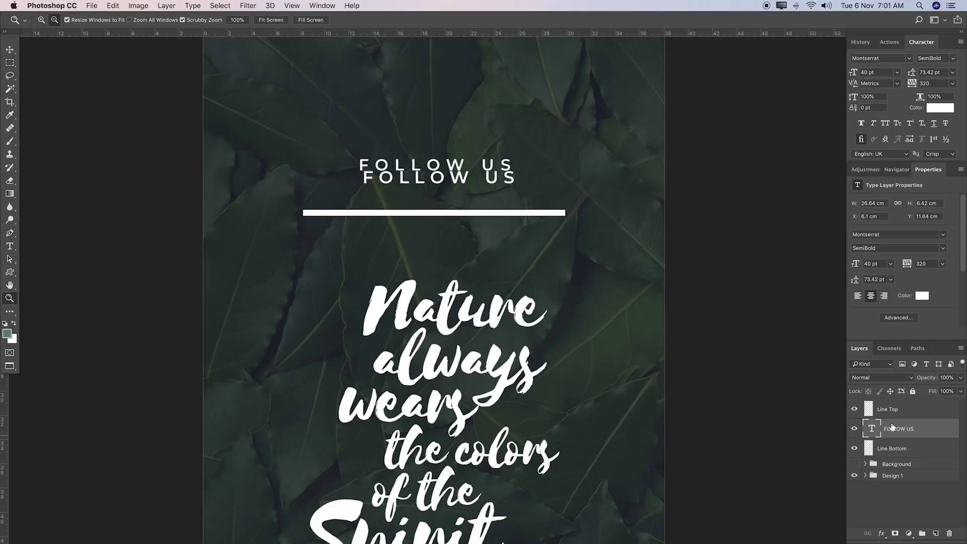
key(v)
drag(534, 210, 535, 195)
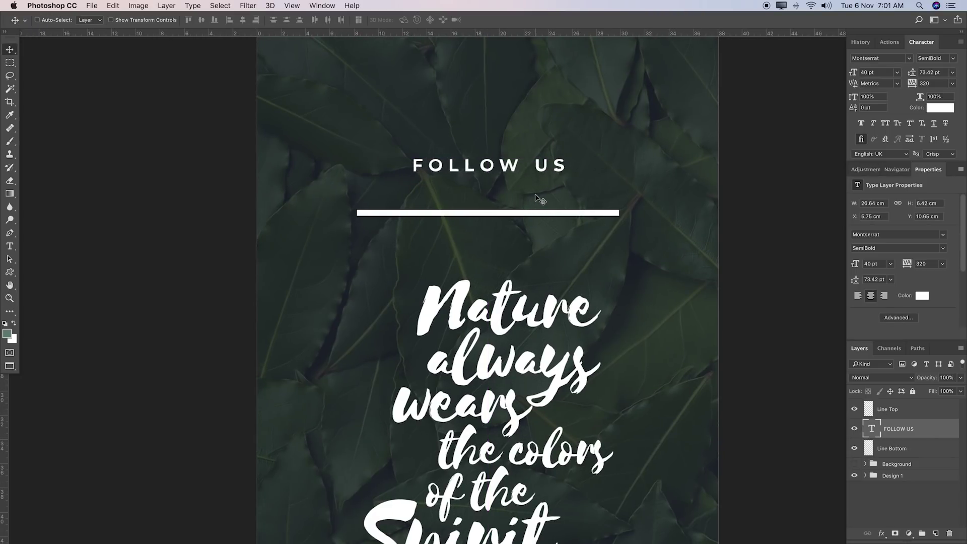
key(Right)
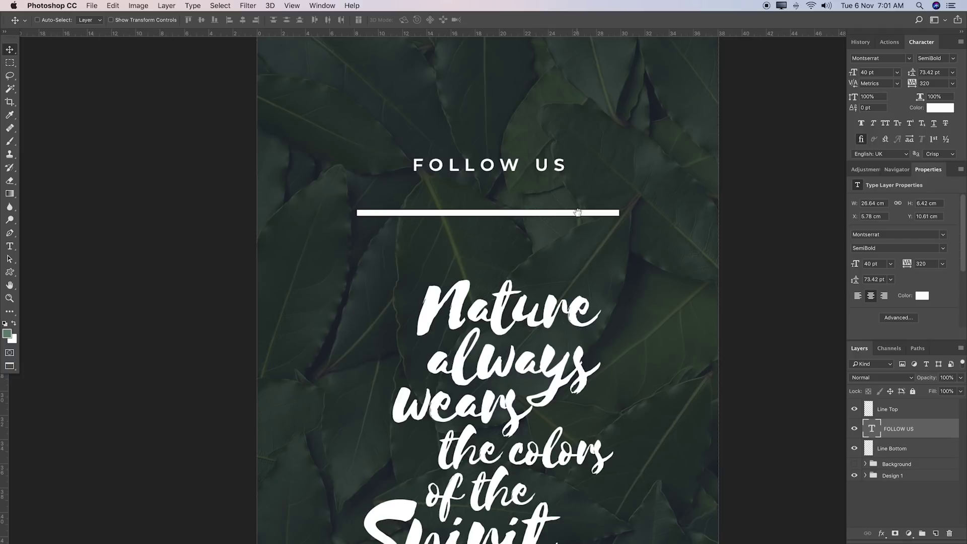
Show the Background group again
scroll(566, 134, down, 5)
key(z)
alt+click(537, 128)
scroll(538, 127, up, 2)
scroll(538, 127, right, 2)
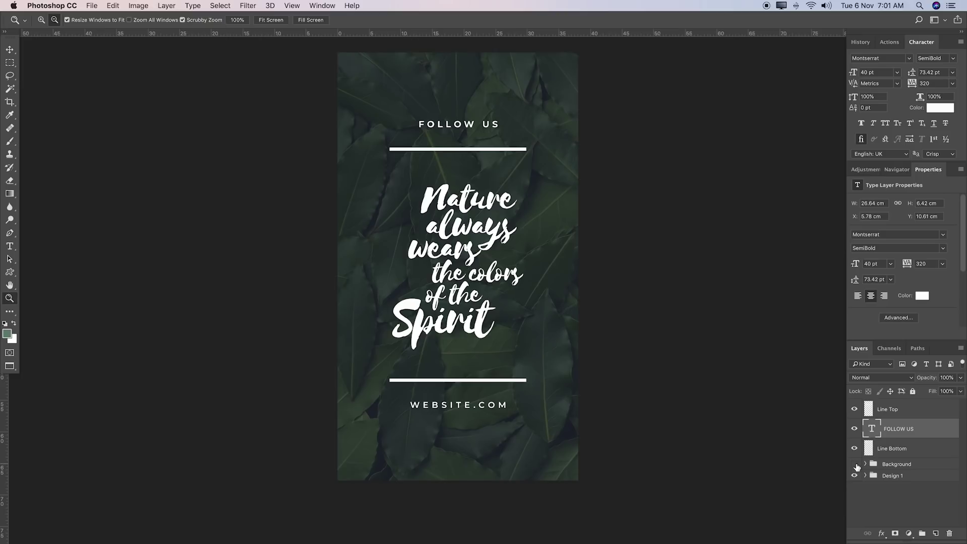
click(854, 463)
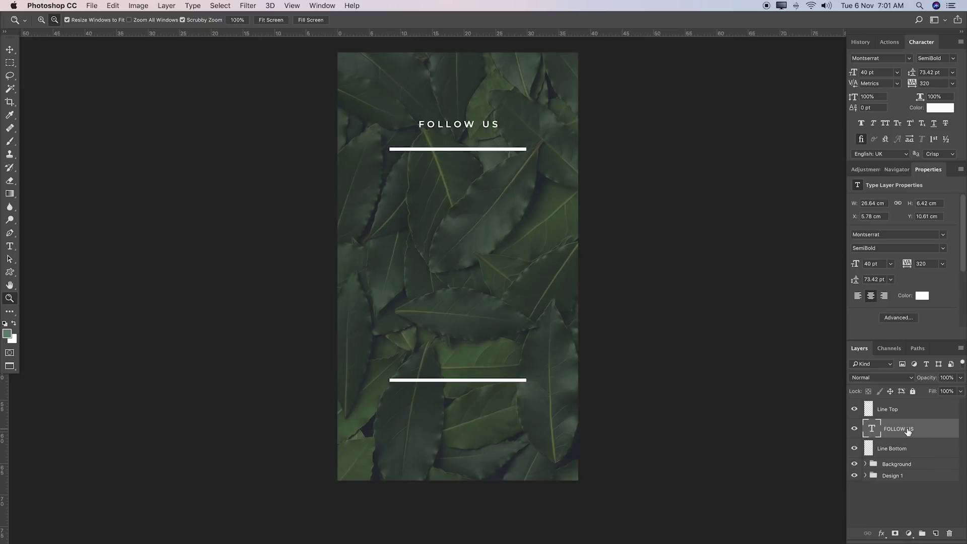
Duplicate the FOLLOW US text layer and move the copy straight down below the lower white line
key(super+j)
scroll(706, 380, up, 1)
scroll(706, 381, left, 1)
key(v)
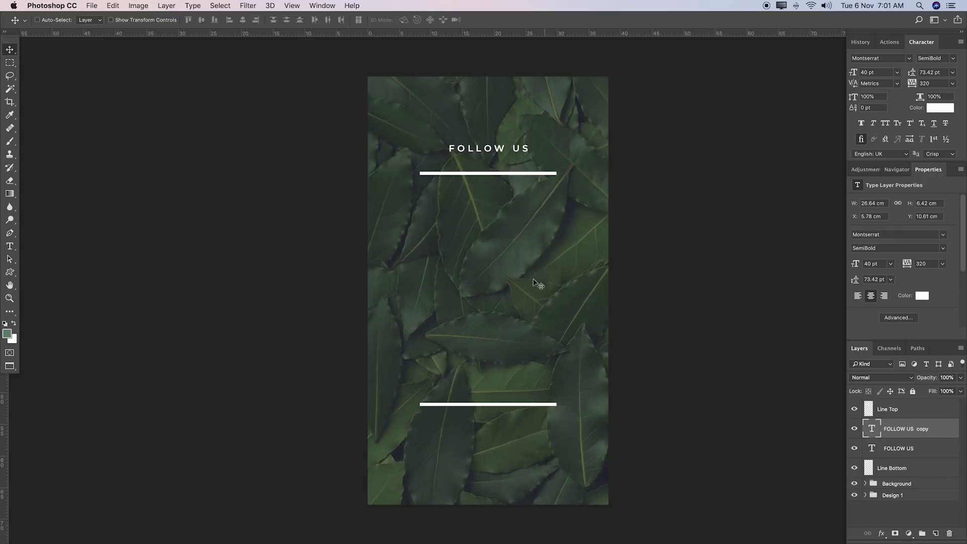
drag(500, 151, 522, 436)
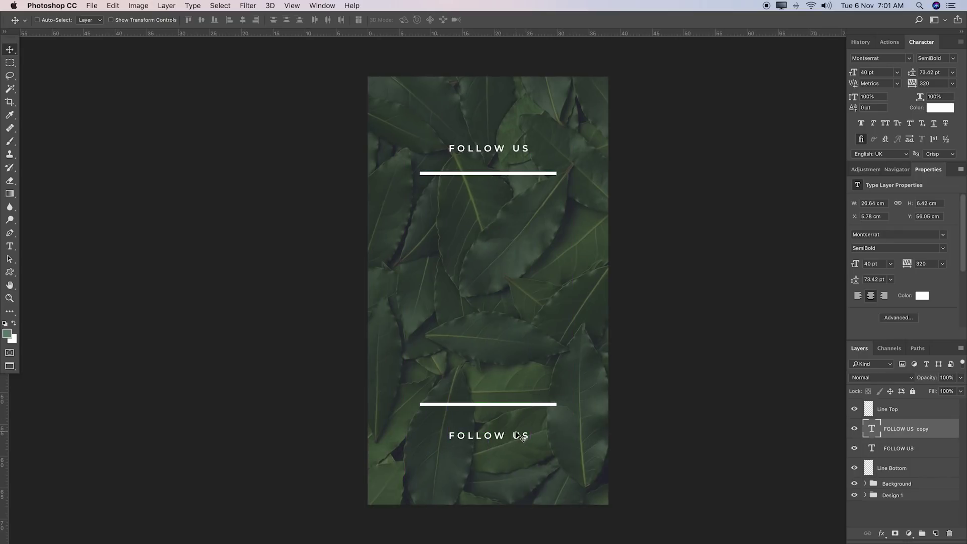
Replace the duplicated text below the lower line with WEBSITE.COM and commit it
double_click(516, 434)
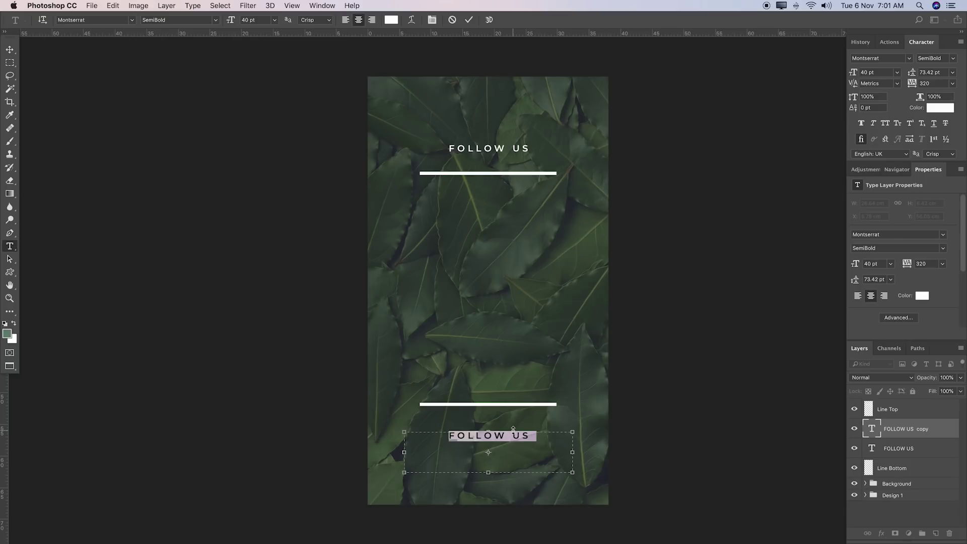
text(WEBSITE)
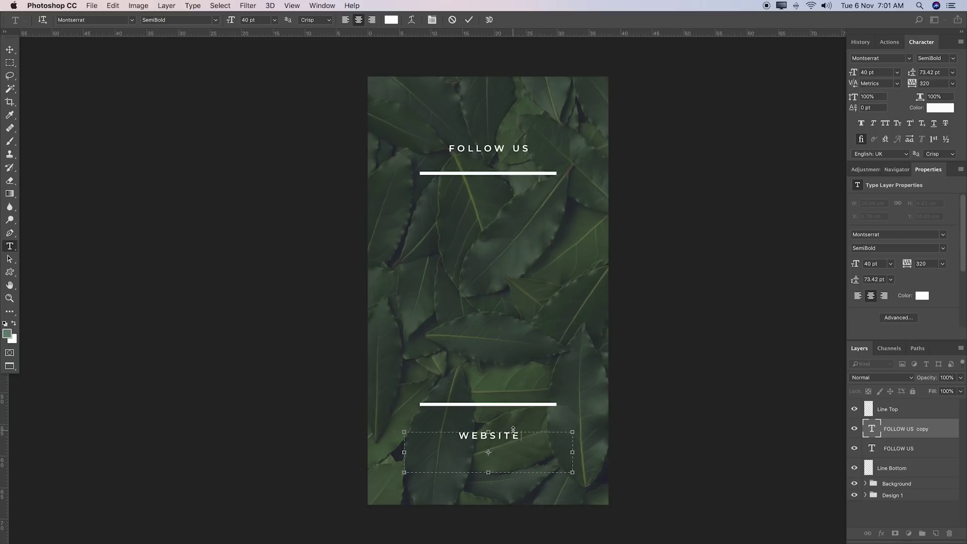
text(.COM)
key(super+Return)
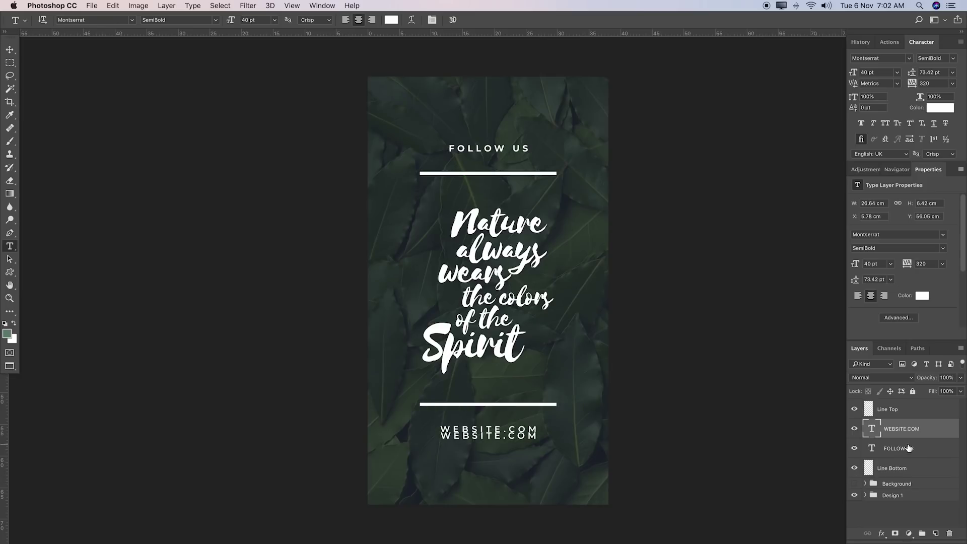
Nudge the WEBSITE.COM text up and slightly left to match the original website text, and show the Background group again
key(v)
key(Up)
key(Up)
key(Up)
key(Up)
key(Up)
key(Up)
key(Up)
key(Up)
key(Up)
key(Up)
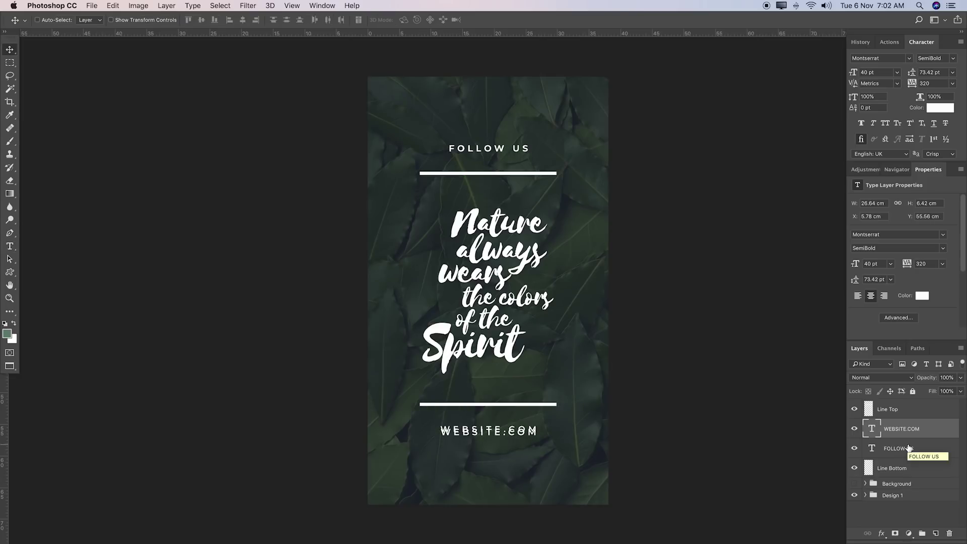
key(Left)
key(Left)
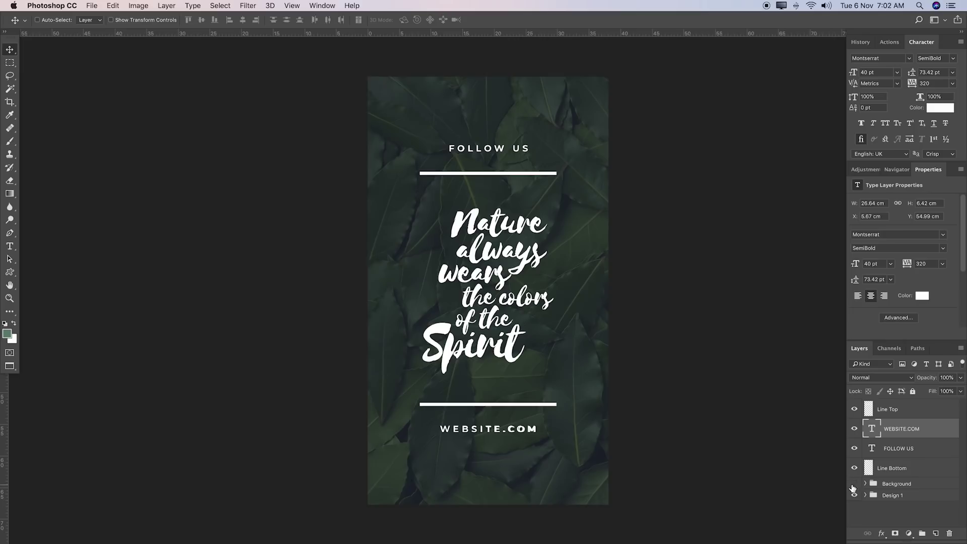
click(853, 484)
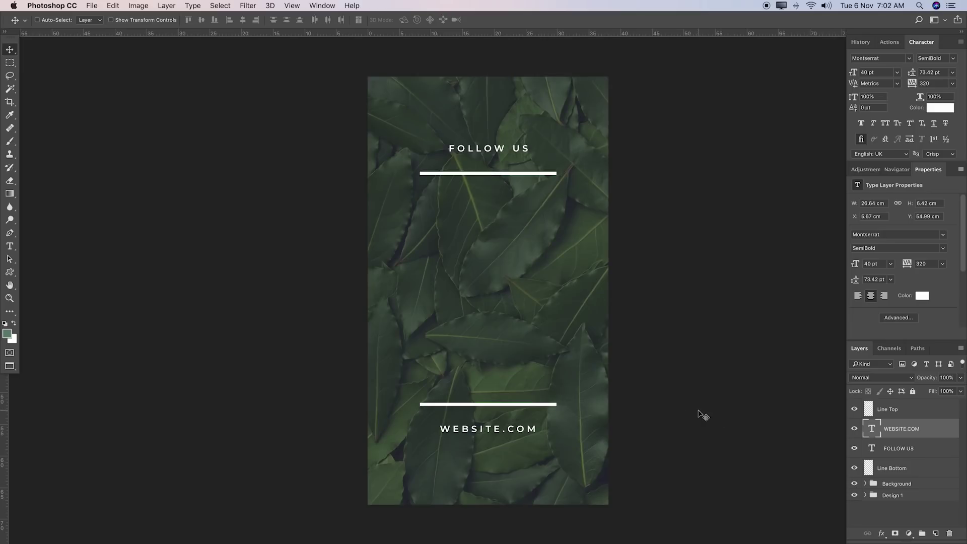
Nudge the WEBSITE.COM text slightly down to widen its gap below the lower white line
key(Down)
key(Down)
key(Down)
key(Down)
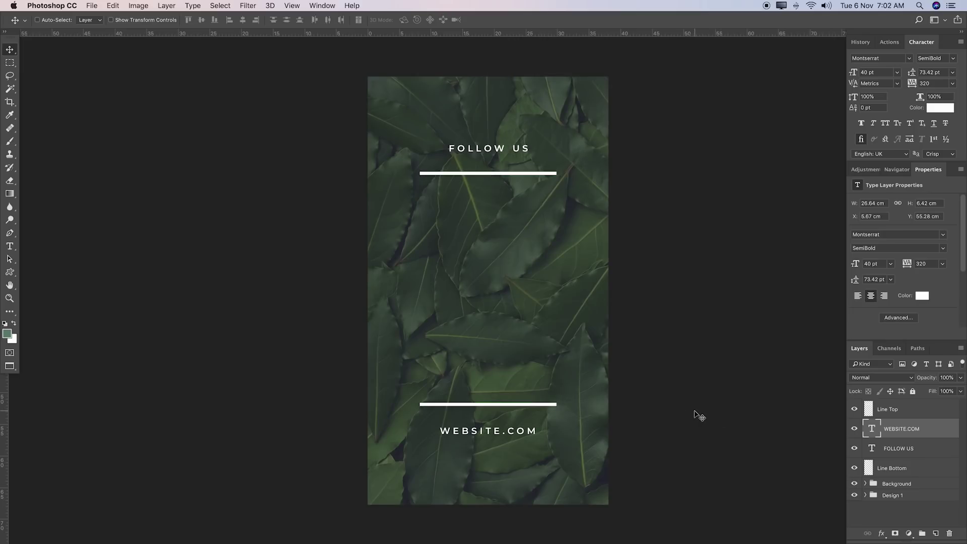
key(Down)
scroll(667, 270, down, 2)
scroll(660, 265, left, 5)
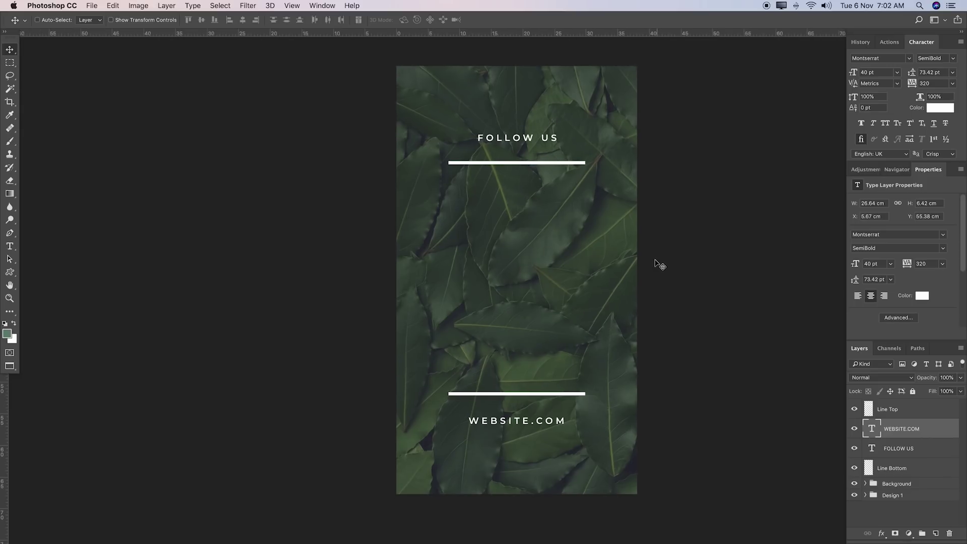
scroll(660, 264, left, 1)
key(t)
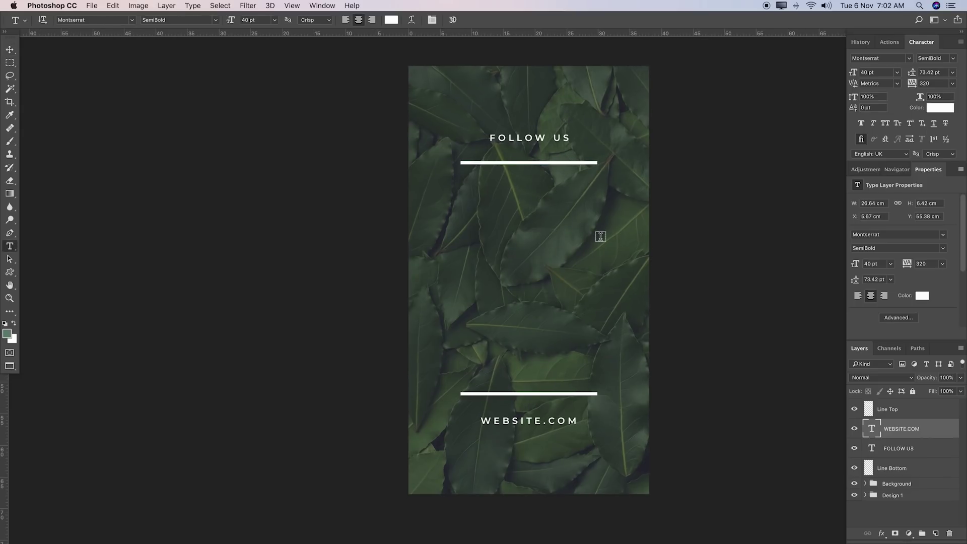
drag(429, 181, 613, 286)
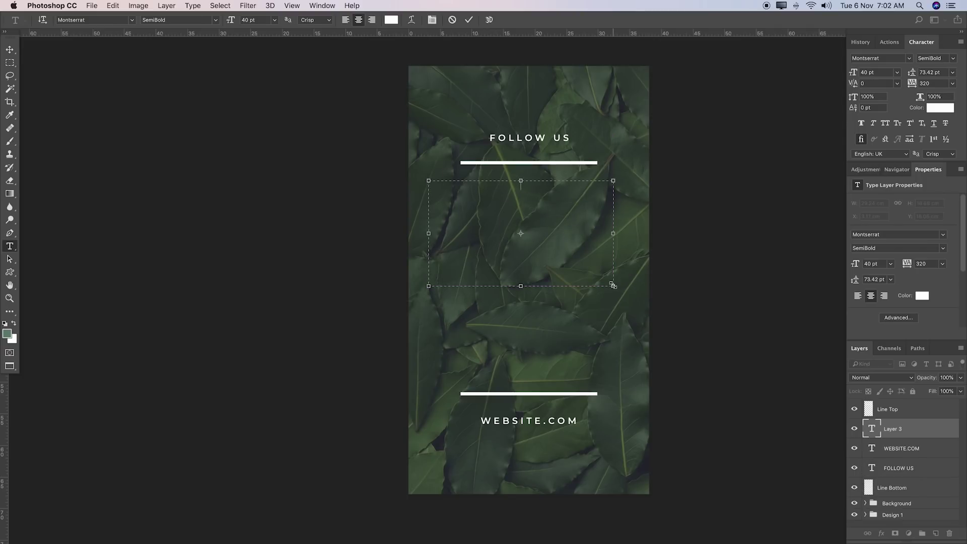
key(Escape)
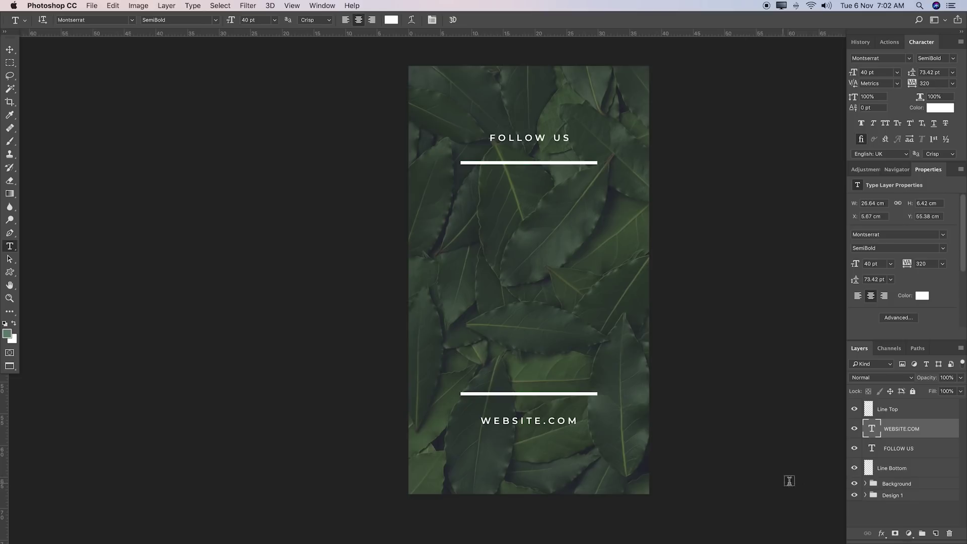
click(855, 484)
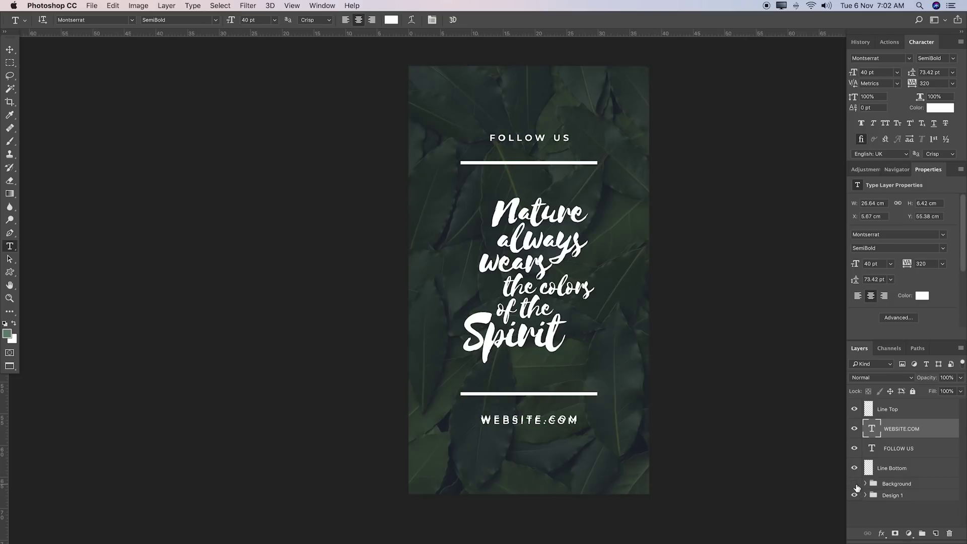
click(854, 484)
Draw a text box below the upper white line, and enter and select the word Nature in it
drag(445, 187, 622, 299)
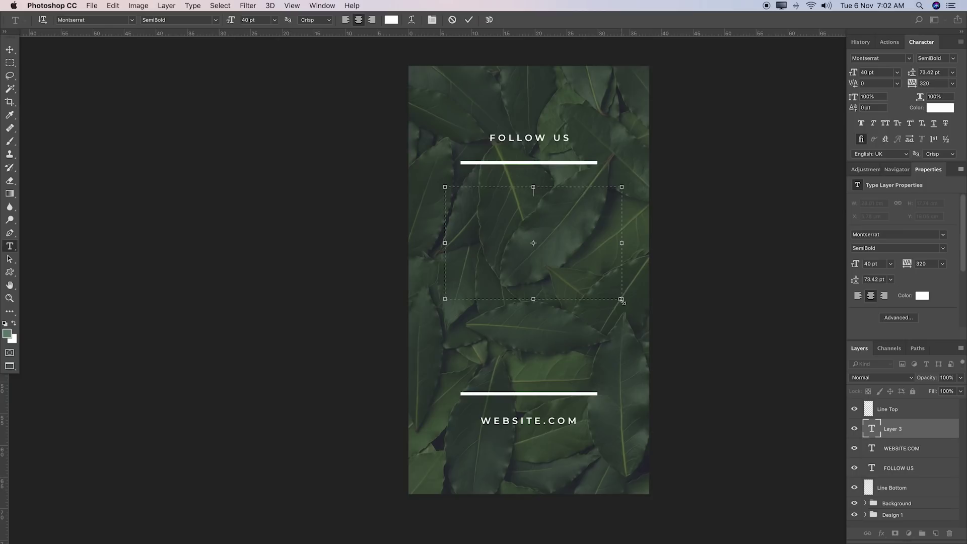
text(Nature)
key(super+a)
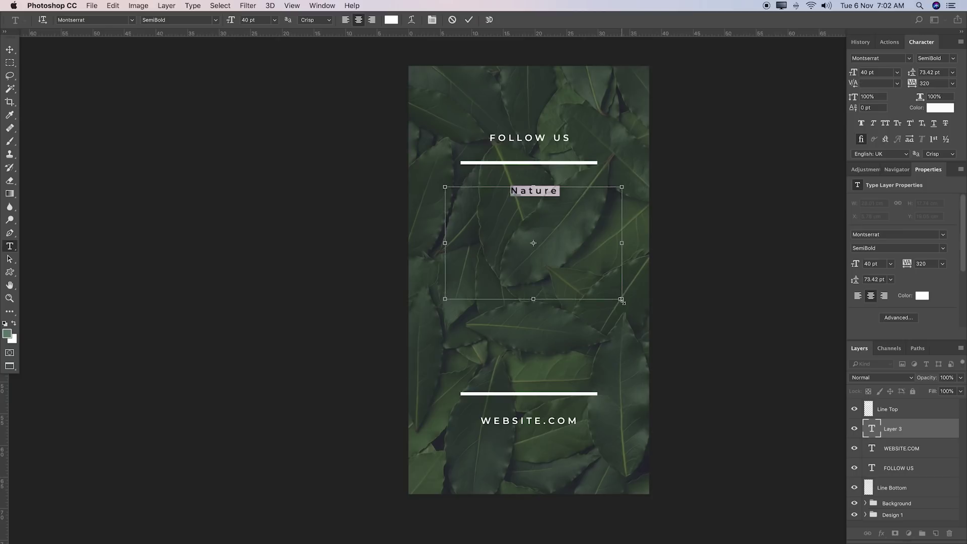
Set the Nature text's font to Selima Regular and its tracking to -40
click(117, 20)
text(seli)
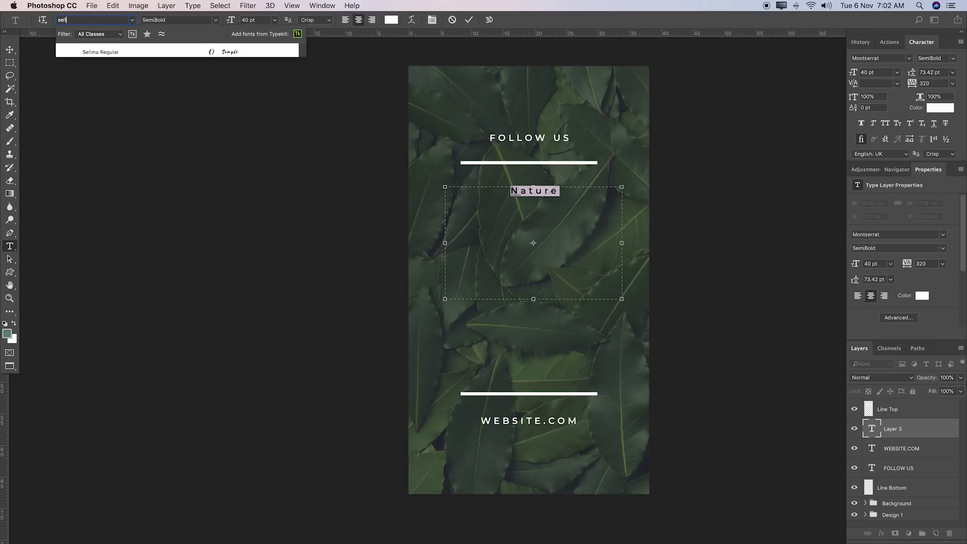
click(130, 49)
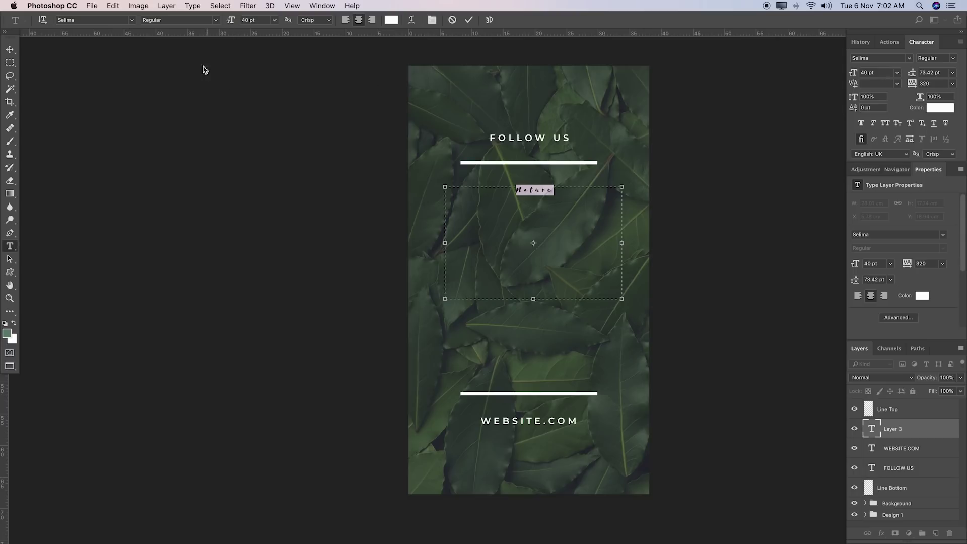
drag(913, 87, 903, 87)
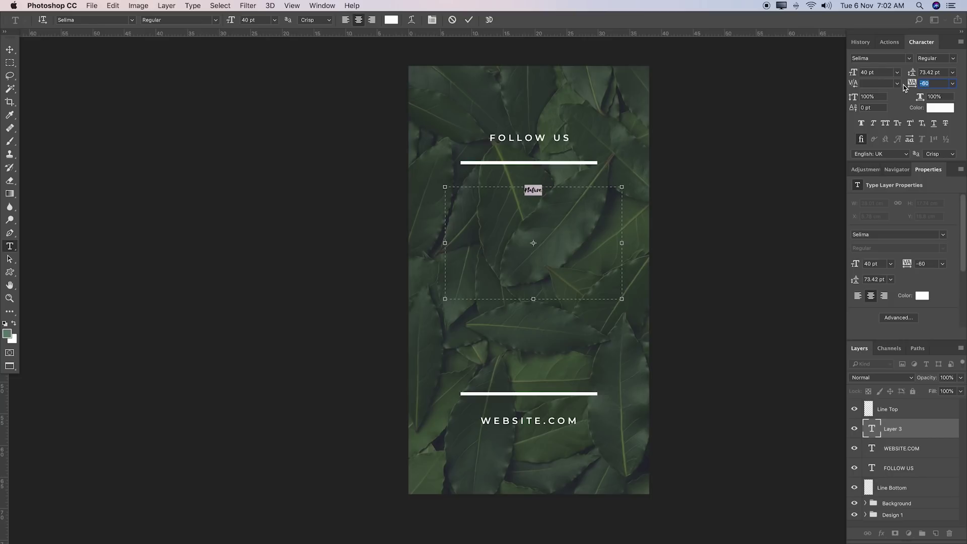
drag(905, 88, 904, 87)
Set the Nature text's font size to 179 pt and commit the text layer
drag(230, 20, 294, 23)
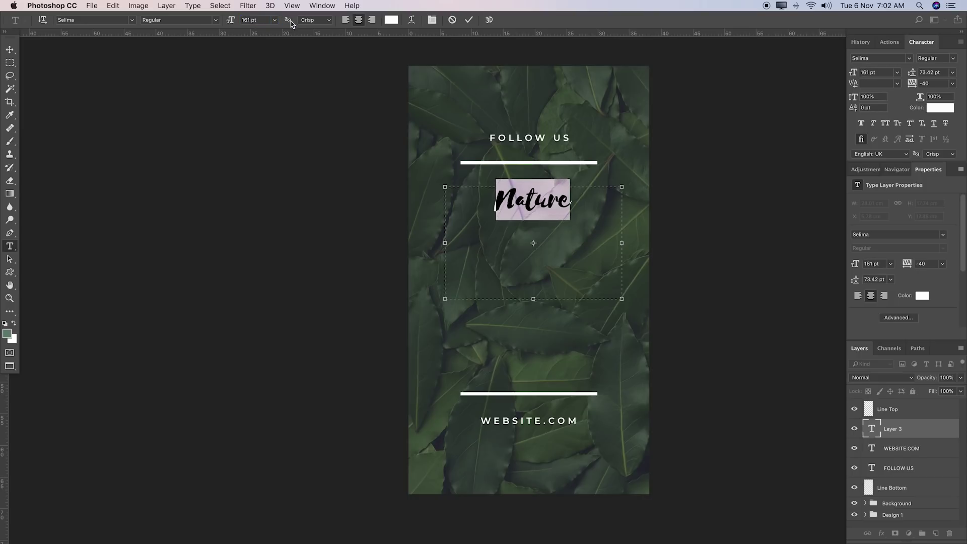
drag(232, 20, 267, 44)
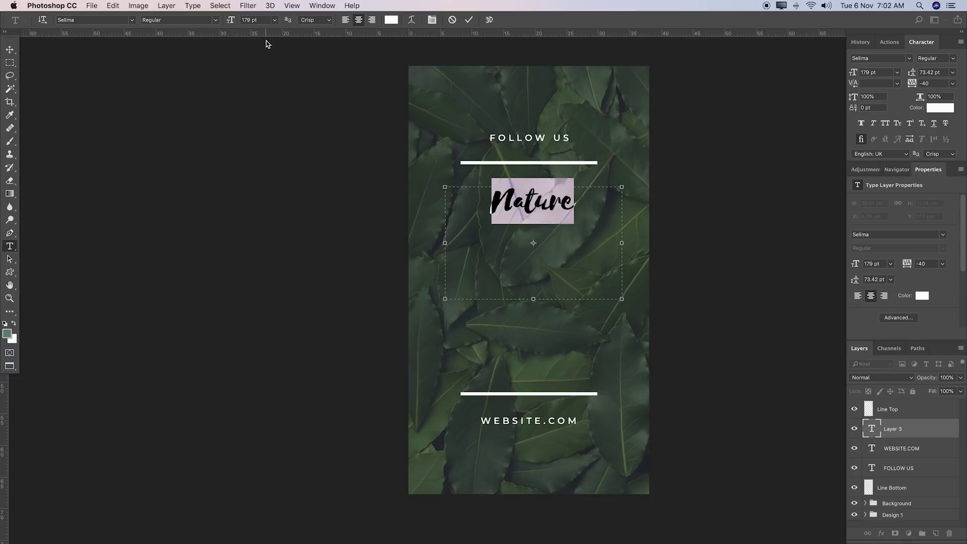
click(468, 20)
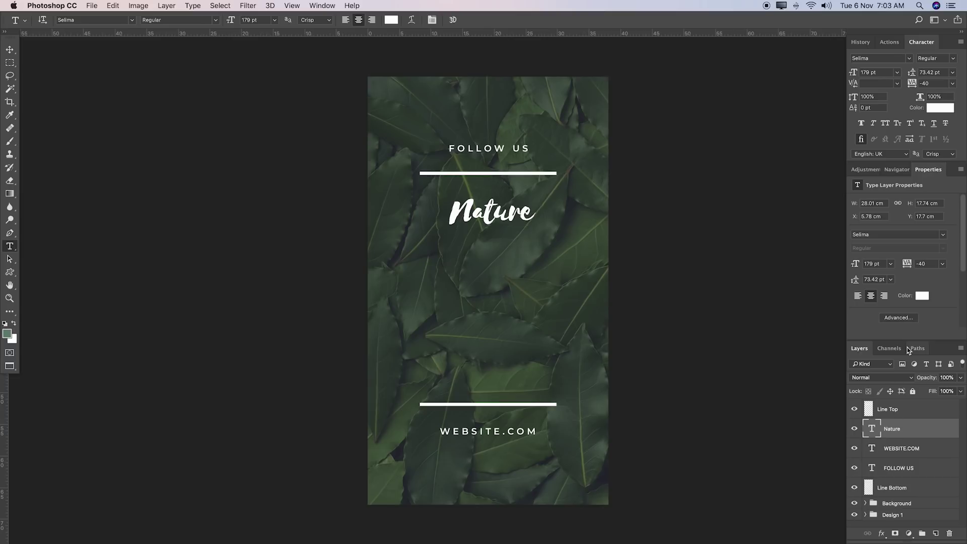
Hide the Background group and move the Nature text up toward the first word of the underlying reference quote
drag(907, 340, 897, 219)
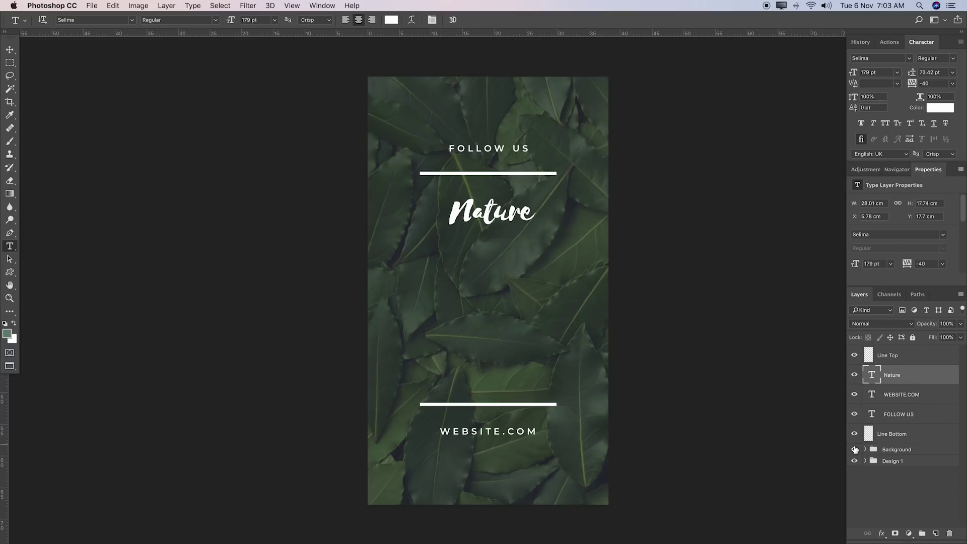
click(855, 449)
key(v)
drag(538, 217, 549, 211)
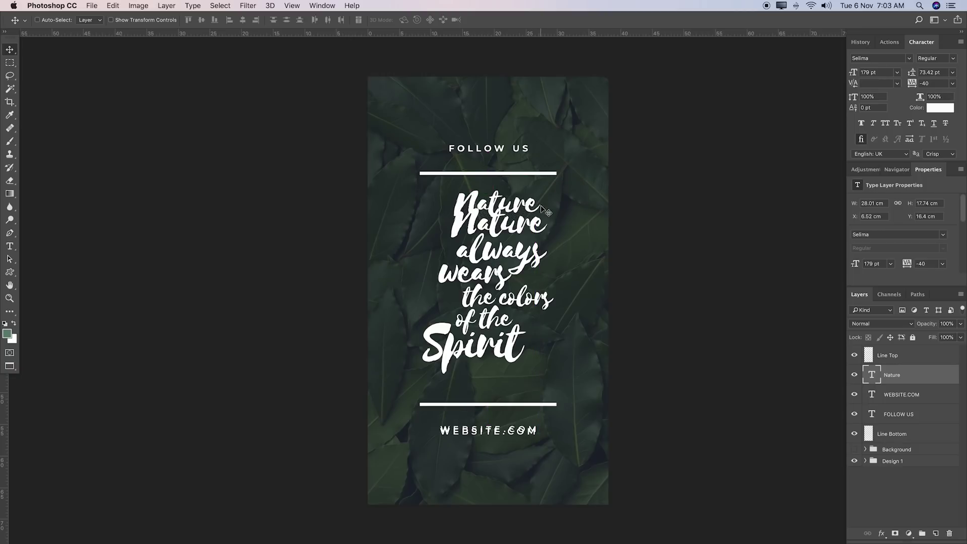
Set the Nature text's font size to 200 pt
key(t)
double_click(511, 190)
drag(235, 20, 241, 20)
key(super+Return)
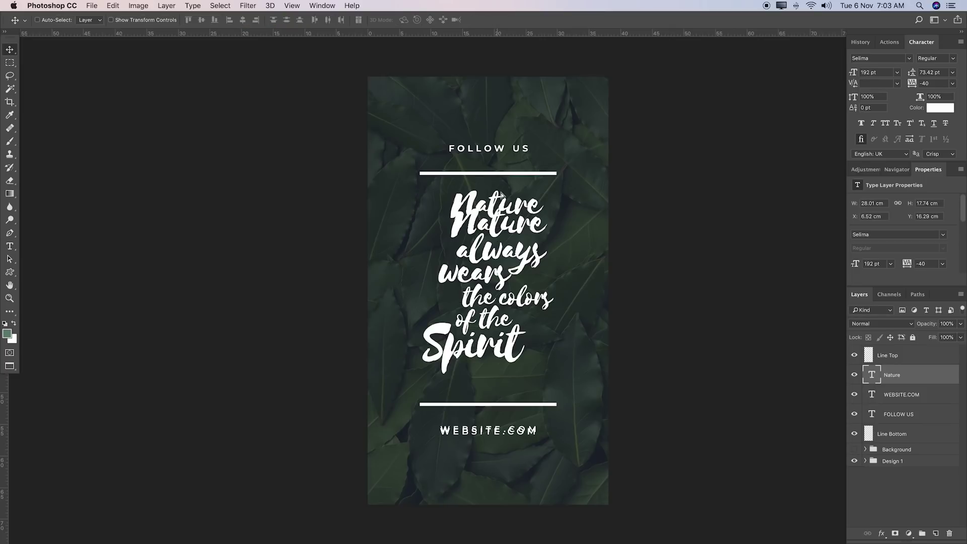
drag(240, 20, 232, 21)
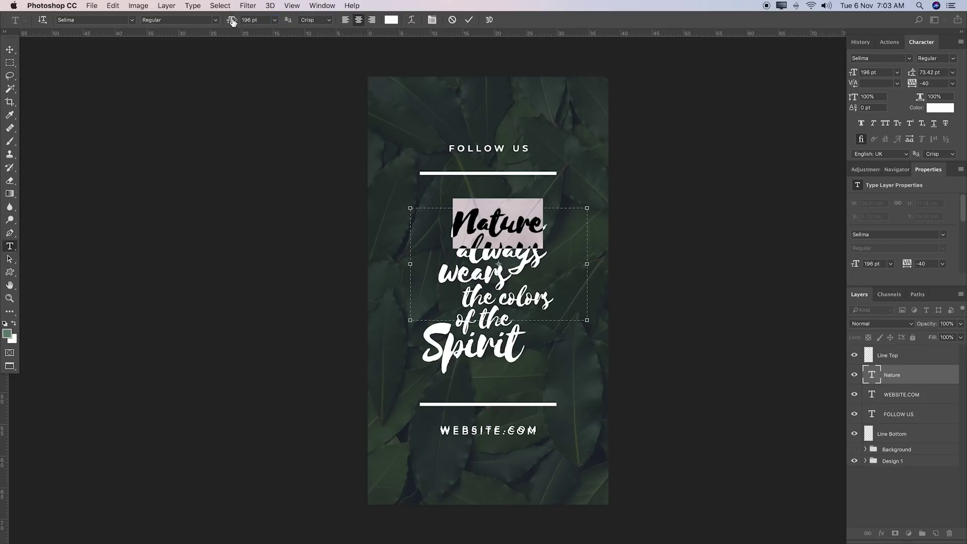
click(226, 17)
text(200)
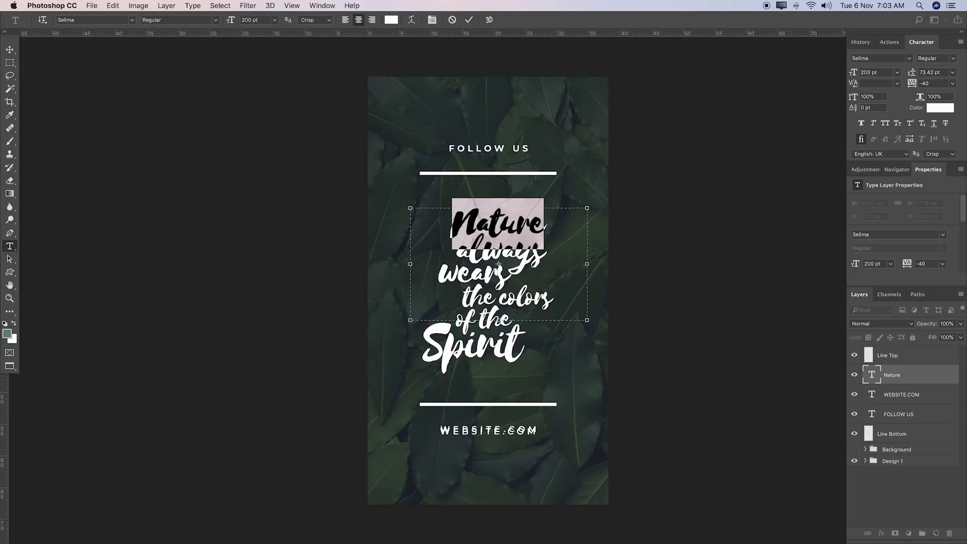
key(Return)
Nudge the Nature text until it sits exactly over the same word in the reference quote
key(v)
key(Right)
key(Right)
key(Up)
key(Up)
key(Up)
key(Up)
key(Up)
key(Up)
key(Right)
key(Right)
key(Right)
key(Right)
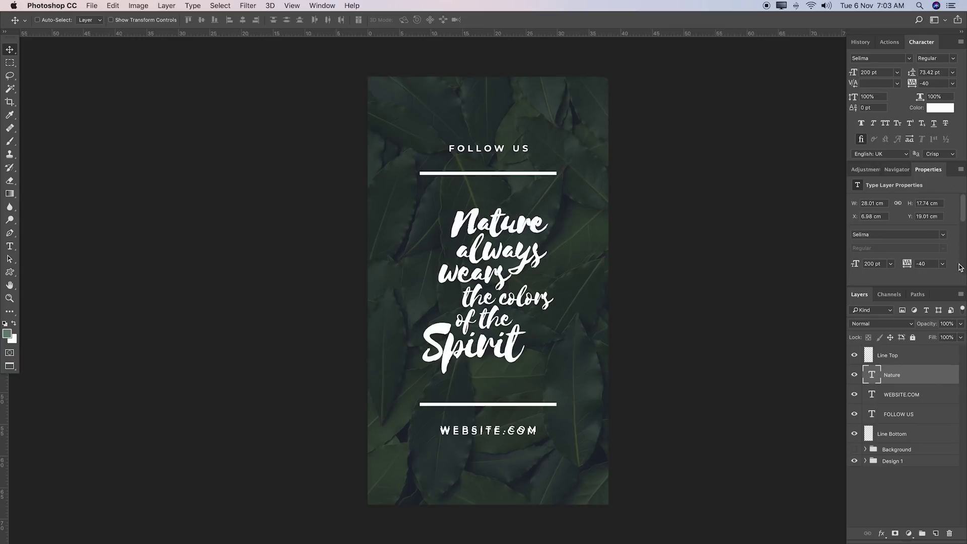
Show the Background group again to cover the reference design
click(853, 449)
key(y)
click(508, 233)
key(Escape)
key(t)
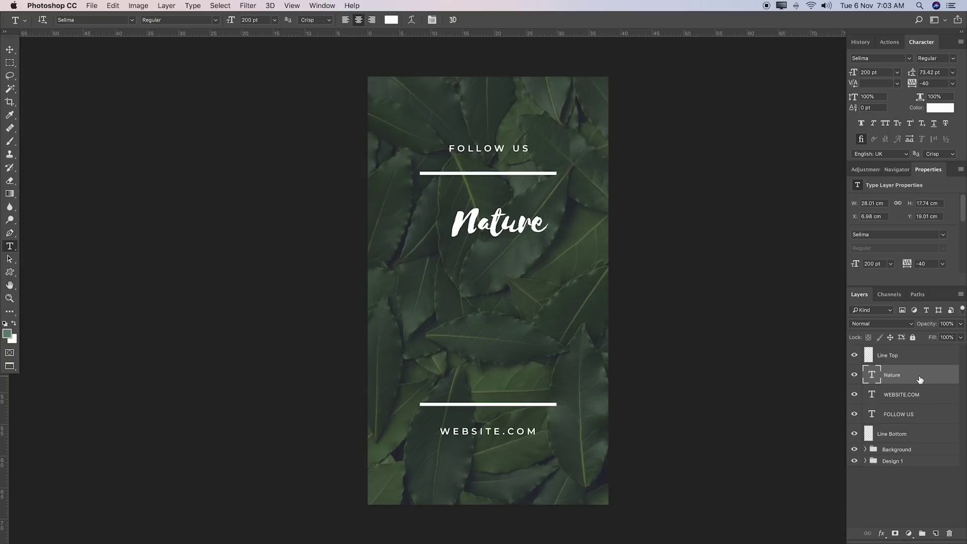
Duplicate the Nature text directly below the original and replace the copy's wording with always
key(super+j)
key(v)
drag(504, 208, 505, 247)
key(t)
double_click(504, 247)
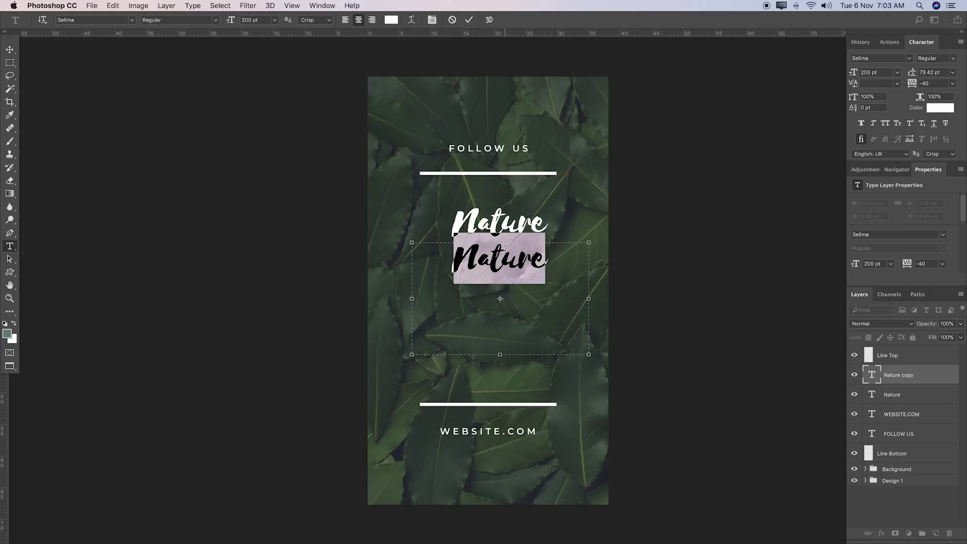
text(always)
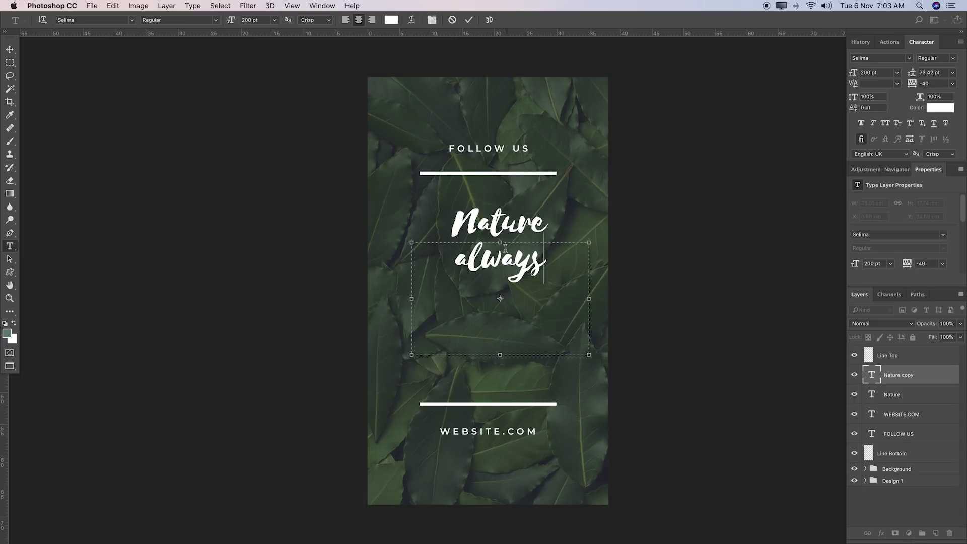
key(super+Return)
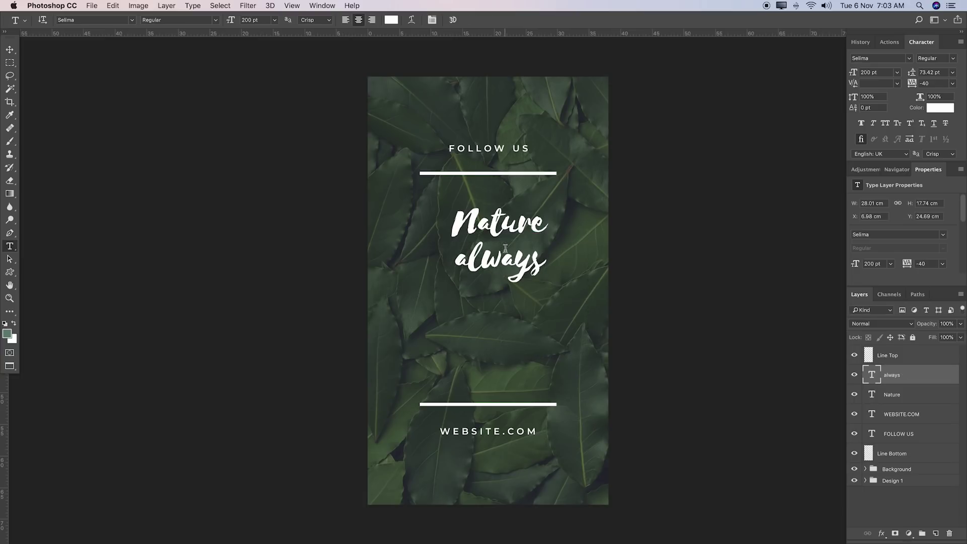
Hide the Background group and move the always text to the right of the reference quote, partly past the canvas edge
click(854, 471)
scroll(584, 312, up, 1)
key(v)
drag(520, 271, 616, 265)
drag(560, 298, 543, 296)
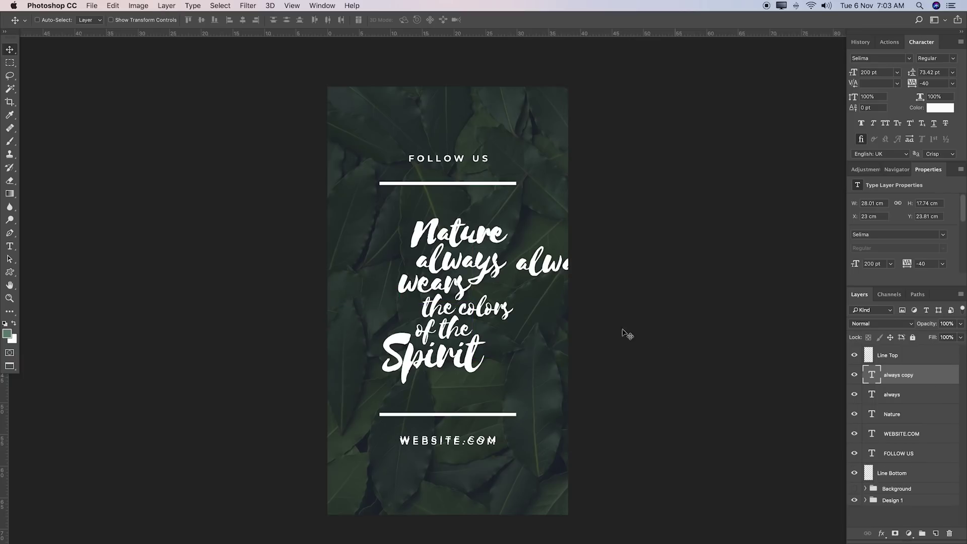
Place a copy of the always text below it and replace the copy's wording with wears
scroll(622, 302, left, 2)
alt+drag(619, 270, 599, 297)
double_click(599, 294)
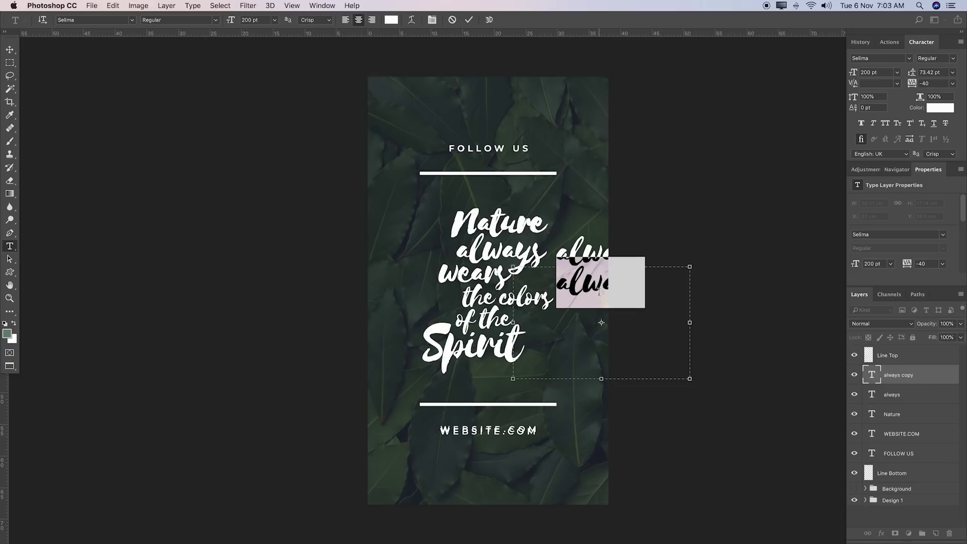
text(wears)
key(super+Return)
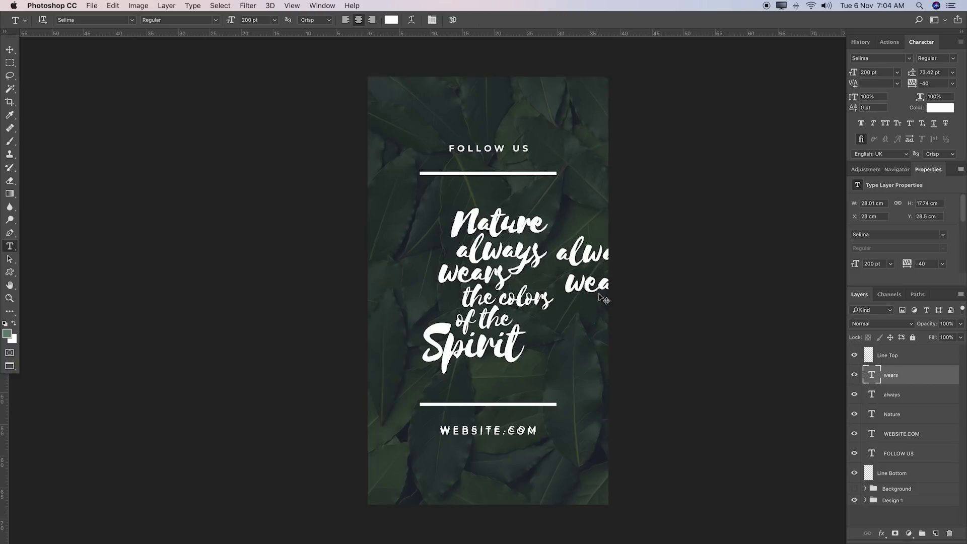
Place a copy of the wears text below it and replace the copy's wording with "the colors"
key(v)
drag(598, 294, 591, 330)
double_click(593, 330)
key(super+a)
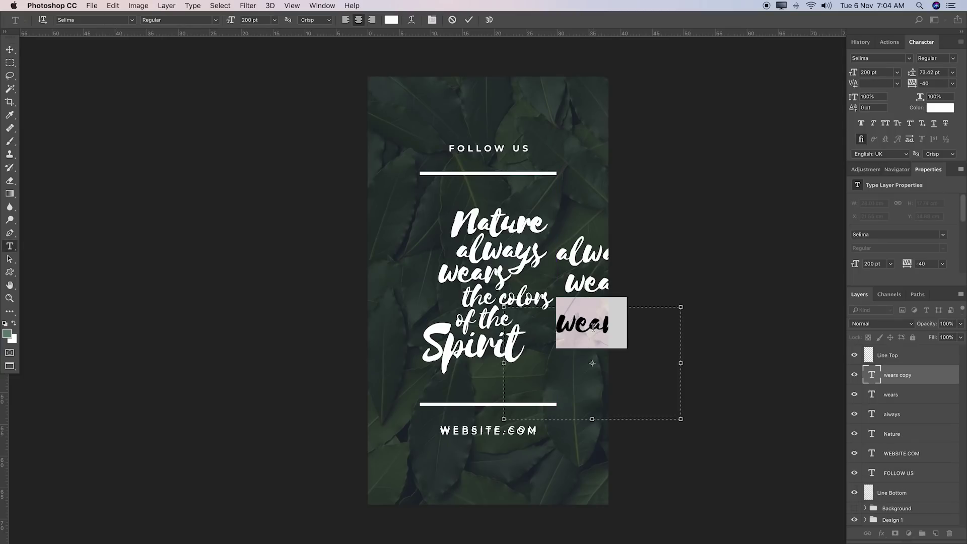
text(the c)
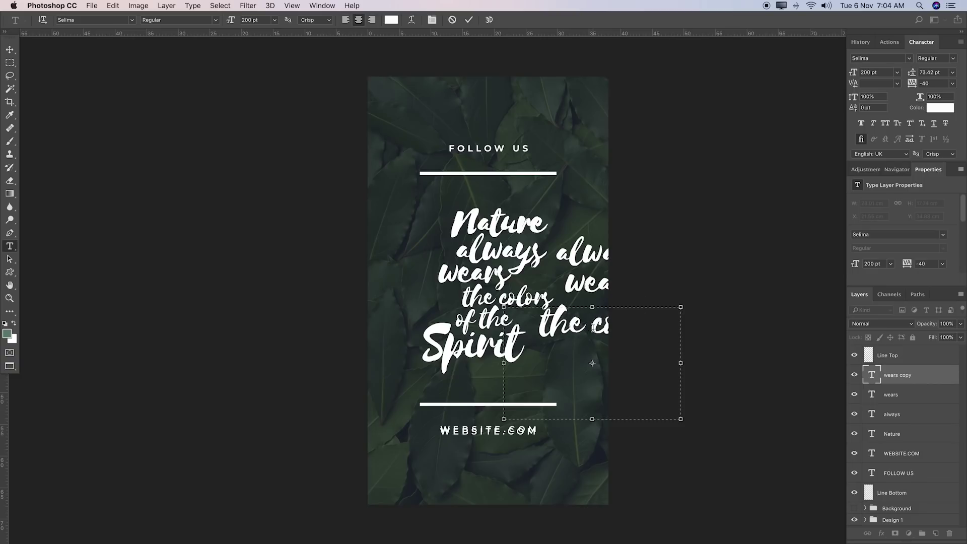
text(olor)
key(super+Return)
Place a copy of "the colors" text below it and replace the copy's wording with "of the"
key(v)
drag(587, 324, 549, 372)
key(super+j)
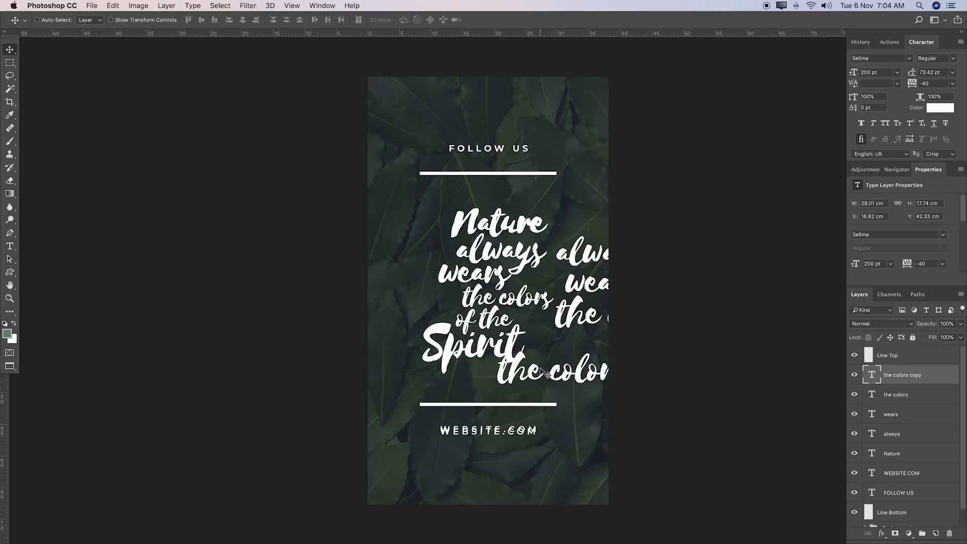
double_click(538, 369)
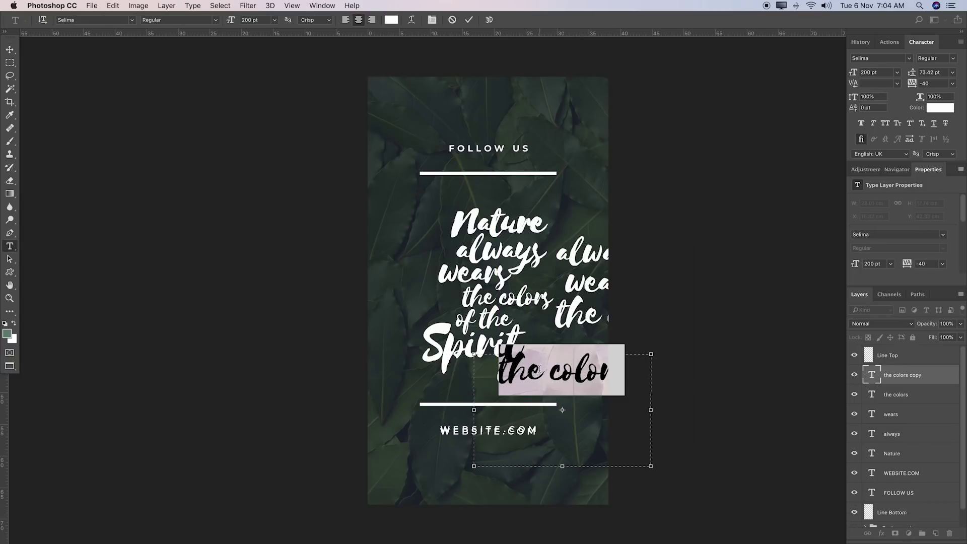
text(of the)
key(super+Return)
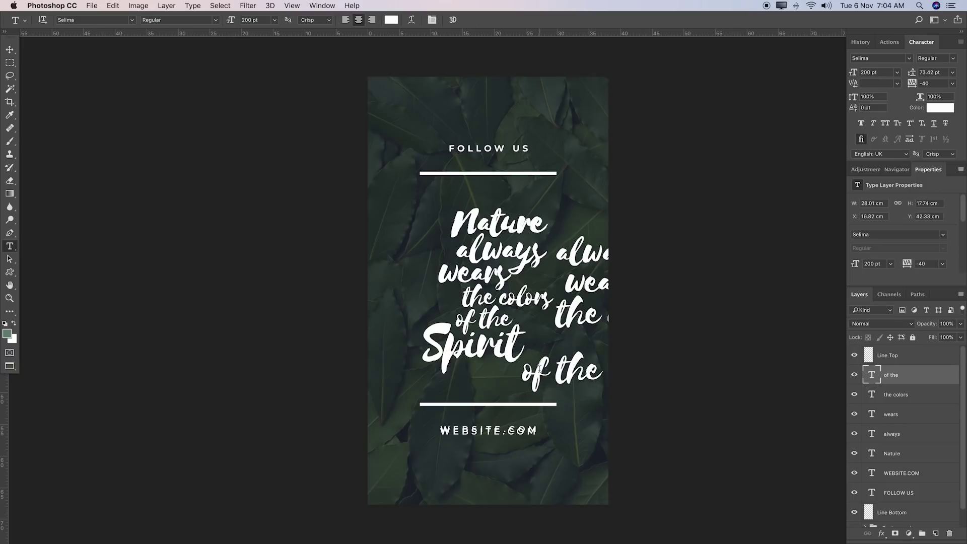
Place a copy of the "of the" text below it and replace the copy's wording with Spirit
key(v)
drag(575, 381, 593, 410)
key(super+j)
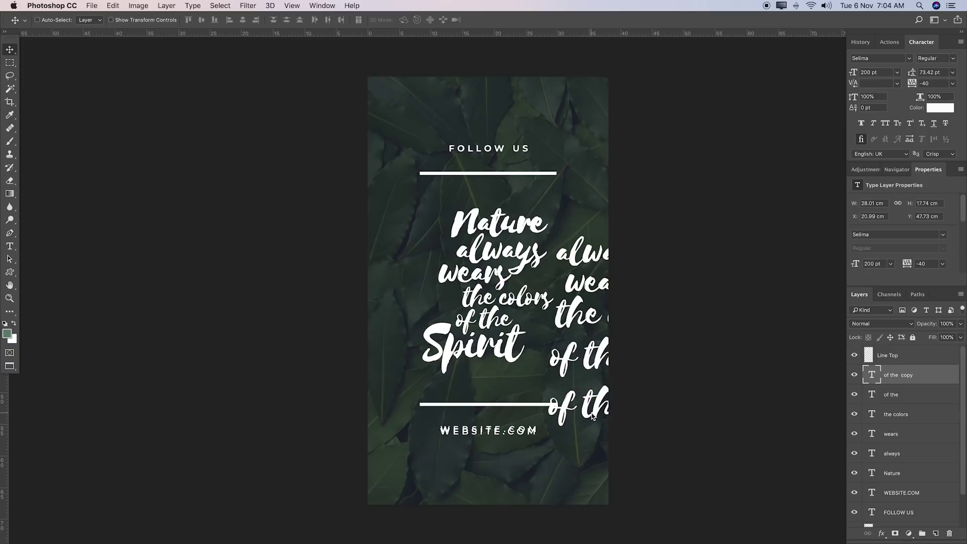
key(t)
click(592, 411)
key(super+a)
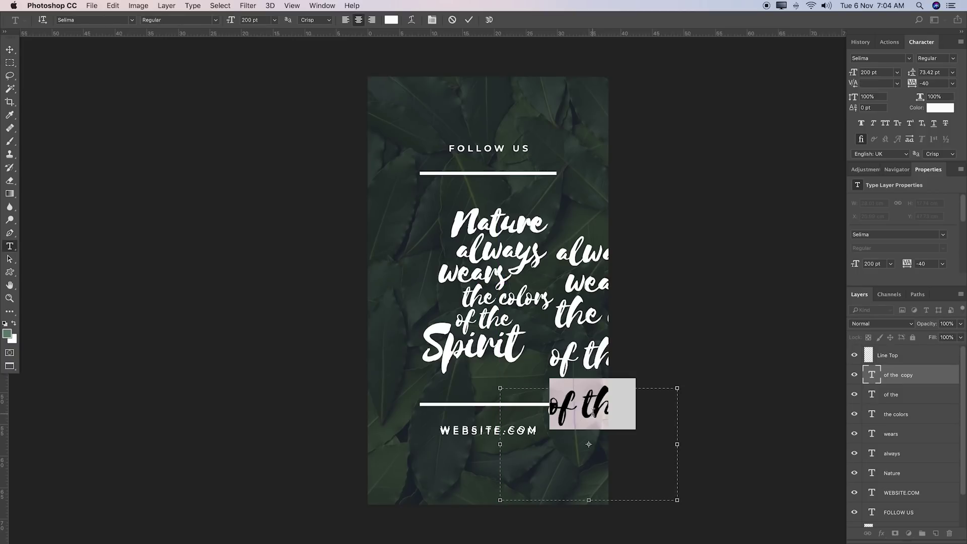
text(Spr)
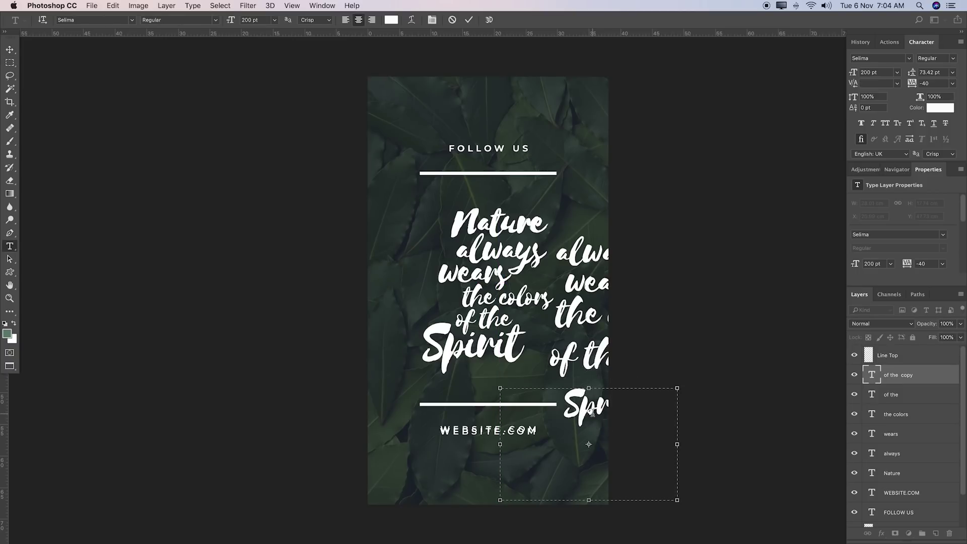
key(BackSpace)
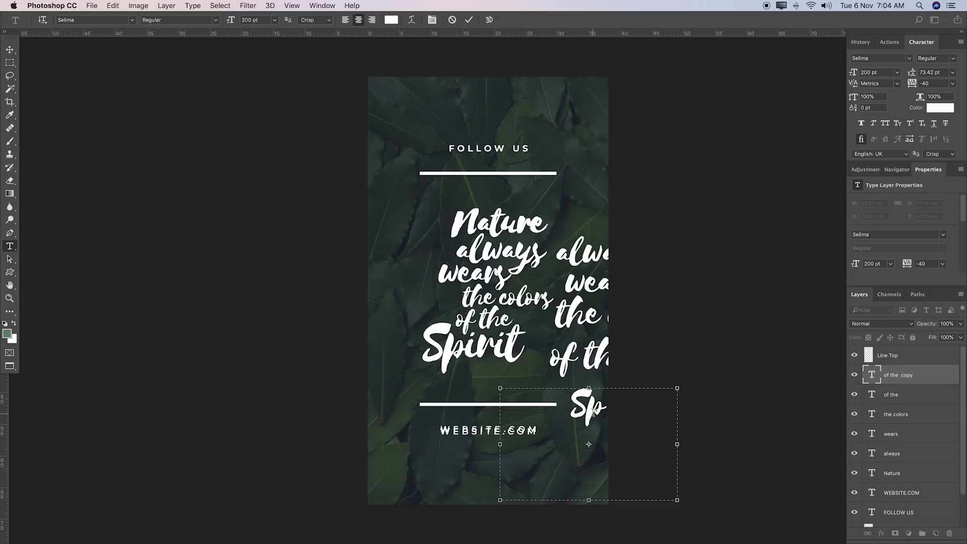
text(irit)
key(ctrl+Return)
key(v)
drag(610, 402, 613, 397)
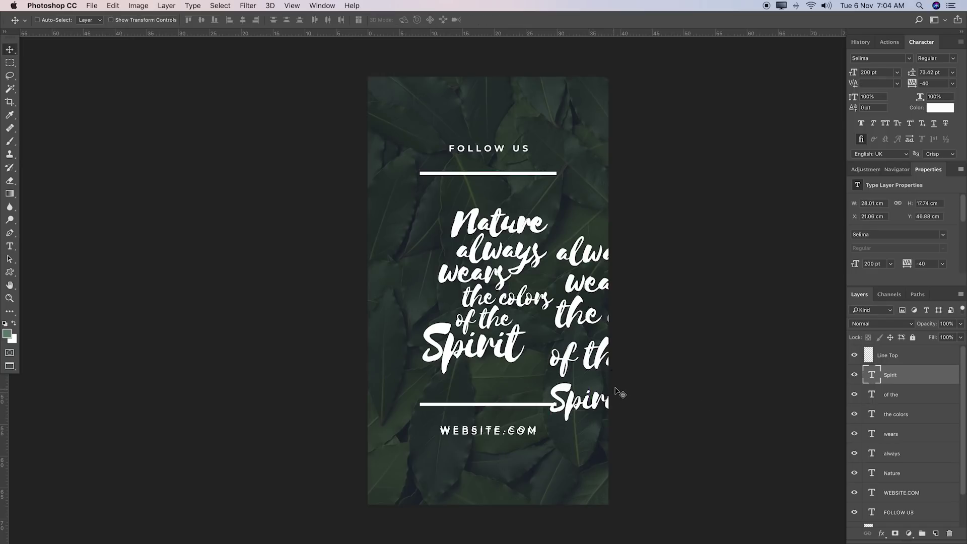
Move the always text over its matching word in the reference quote and set its font size to 195 pt
scroll(924, 402, down, 1)
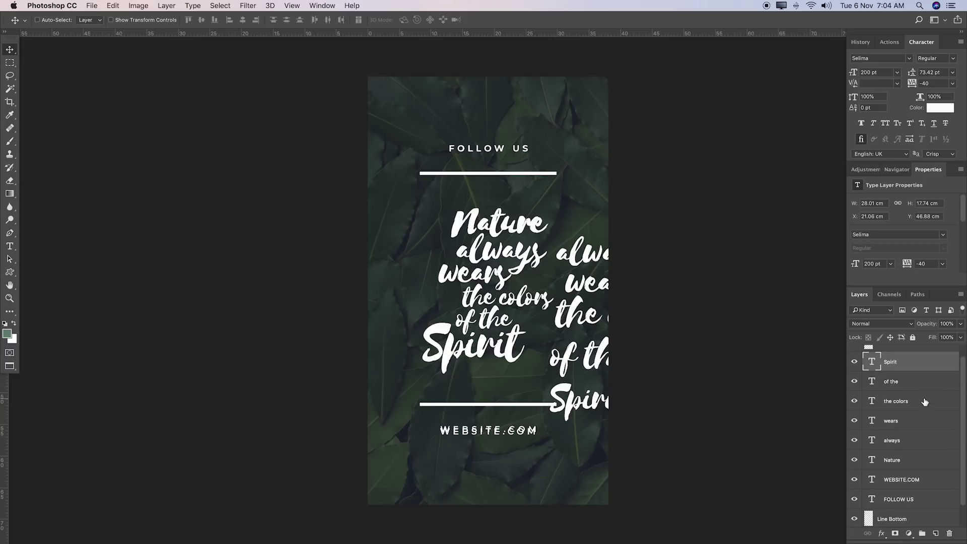
click(922, 447)
drag(649, 235, 548, 234)
double_click(543, 246)
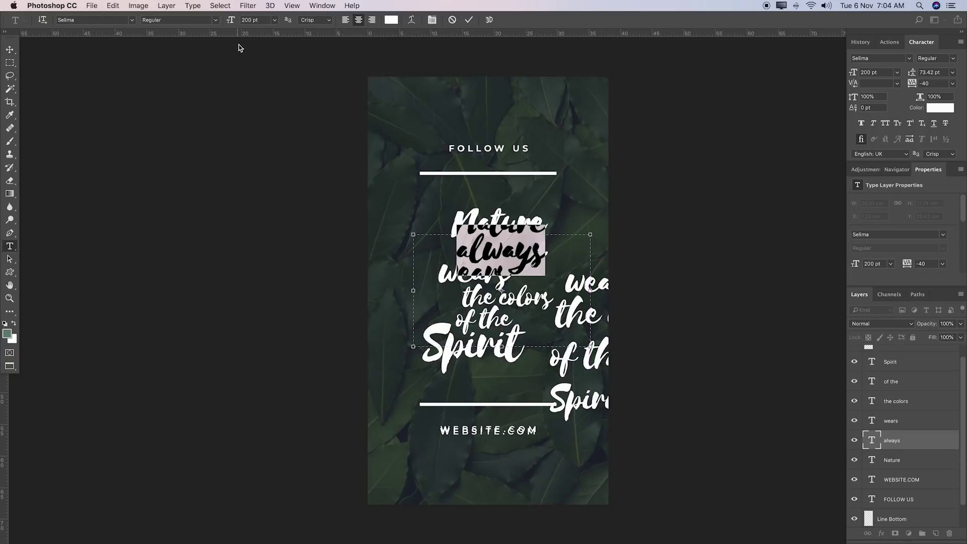
drag(234, 21, 231, 23)
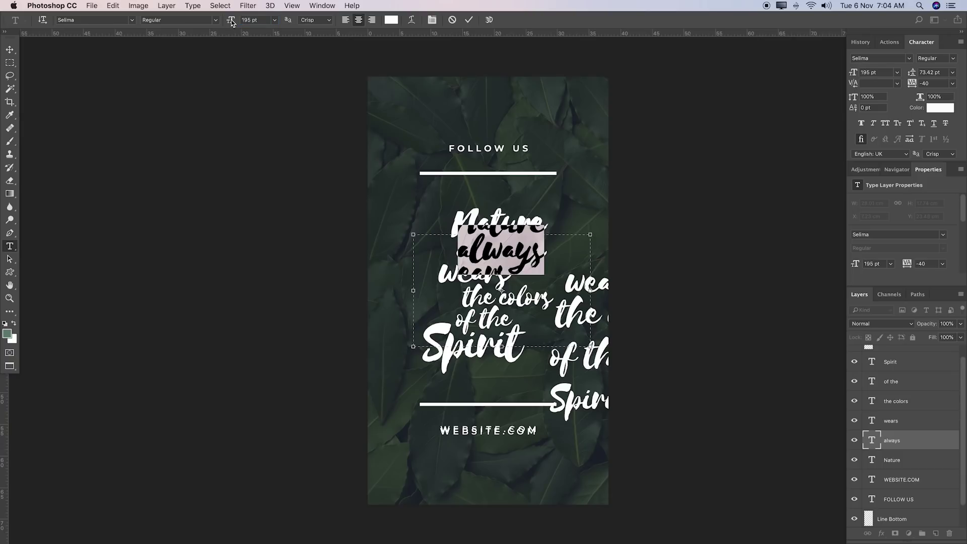
key(super+Return)
key(v)
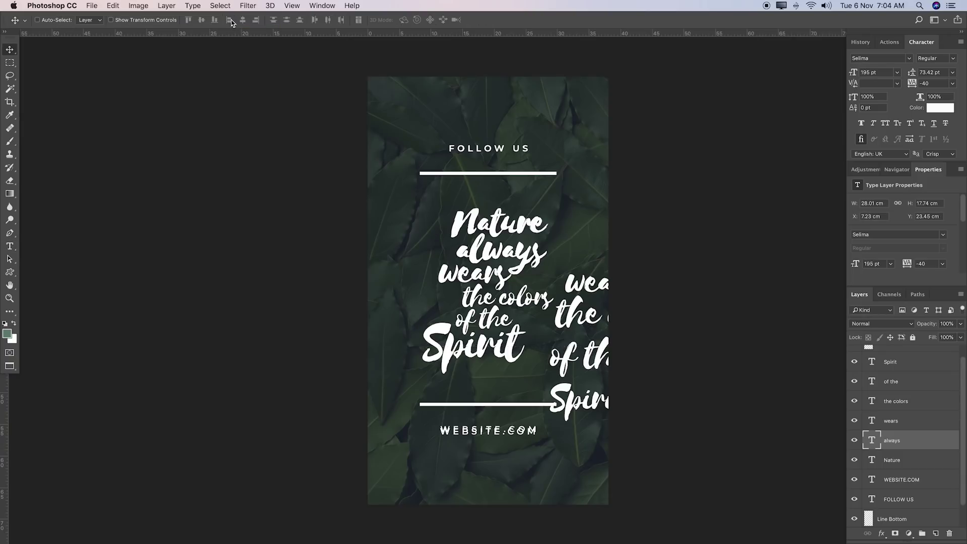
Move the wears text over its matching word in the reference quote and nudge it into alignment
click(895, 420)
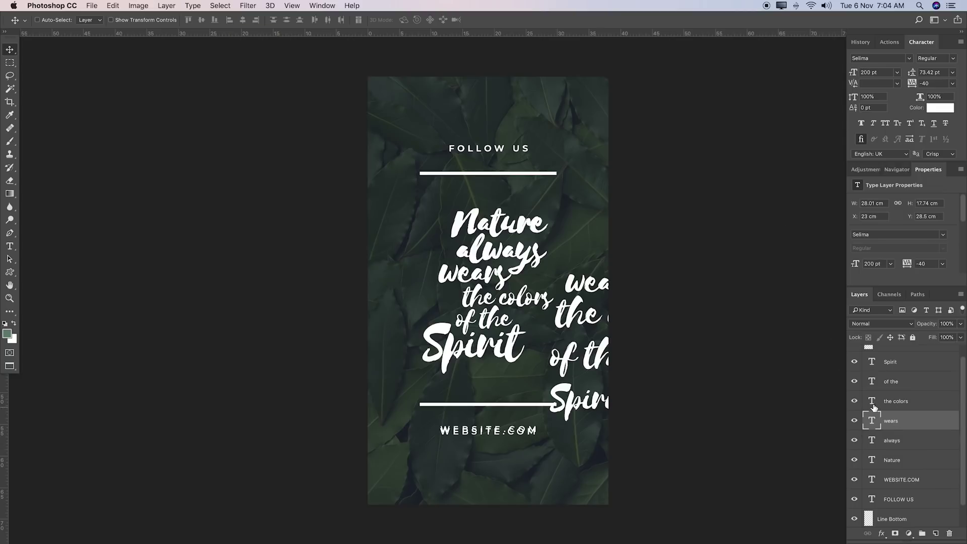
drag(552, 286, 520, 278)
key(Down)
key(Down)
key(Left)
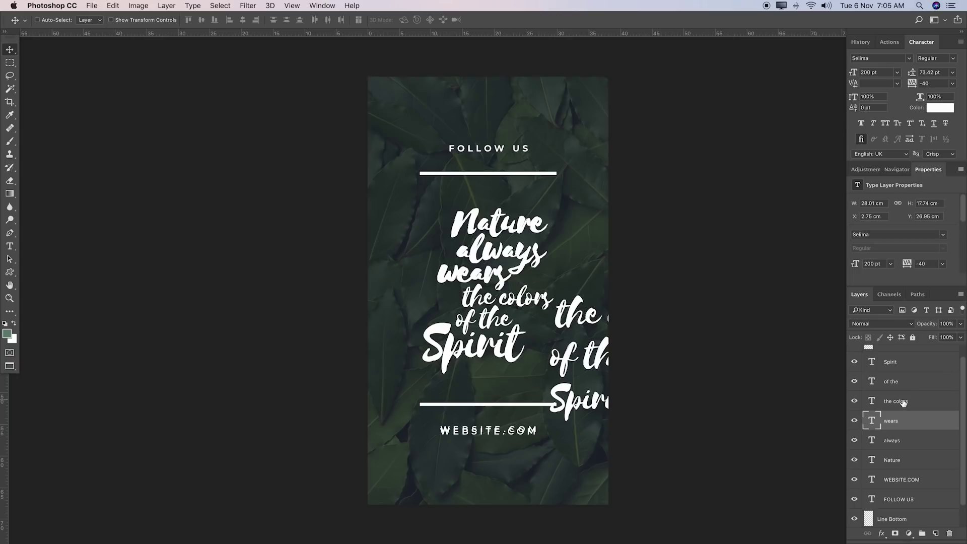
Set the font size of "the colors" text to 145 pt
click(903, 402)
key(t)
click(599, 311)
key(super+a)
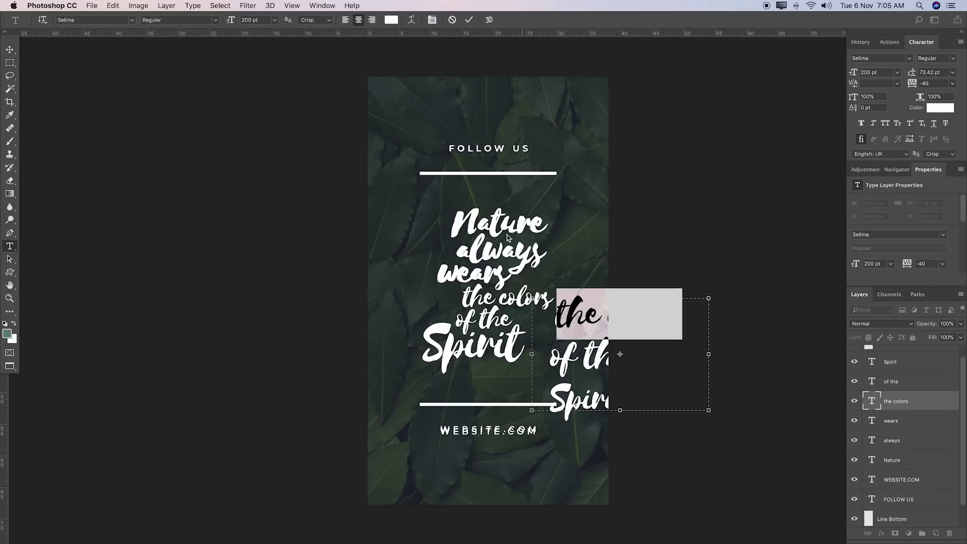
drag(229, 21, 206, 22)
click(468, 20)
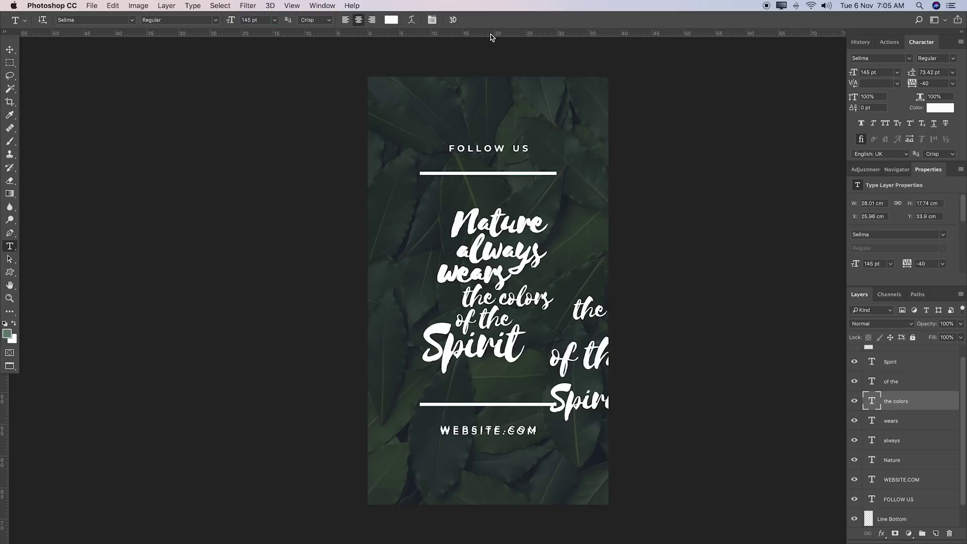
Move "the colors" text over its matching line in the reference quote and fine-tune its position
key(v)
drag(652, 276, 573, 265)
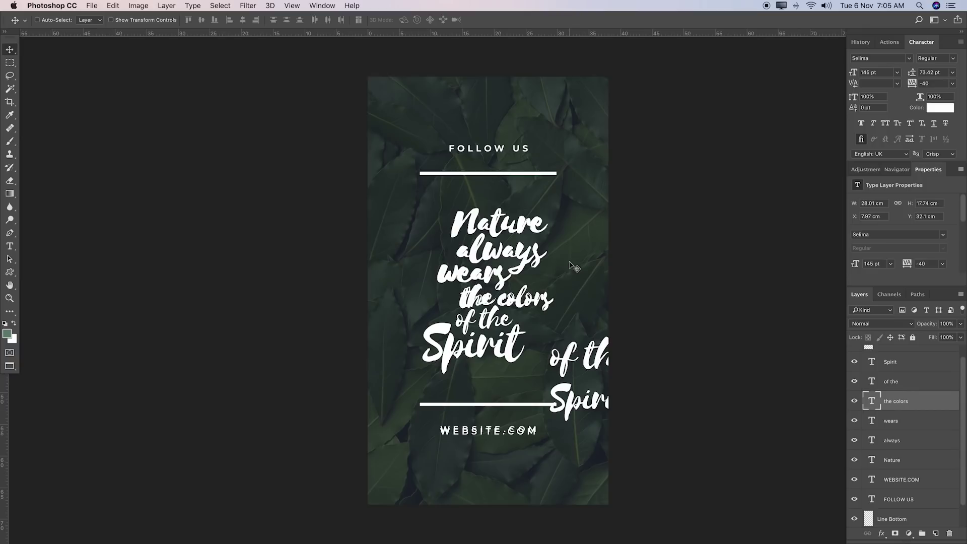
key(Left)
key(Left)
key(Left)
key(Left)
drag(471, 276, 477, 276)
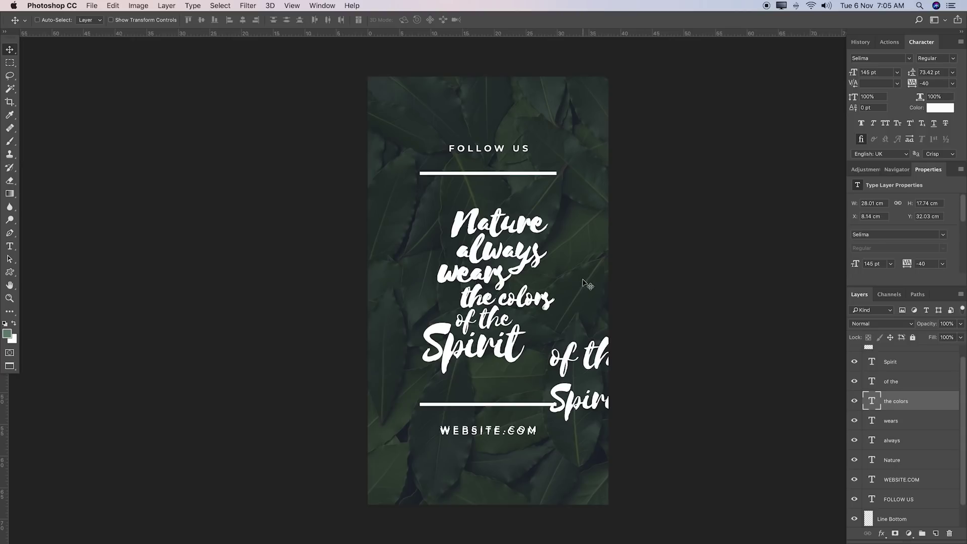
Set the font size of the "of the" text to 146 pt and move it over its matching line in the reference quote
key(t)
click(596, 355)
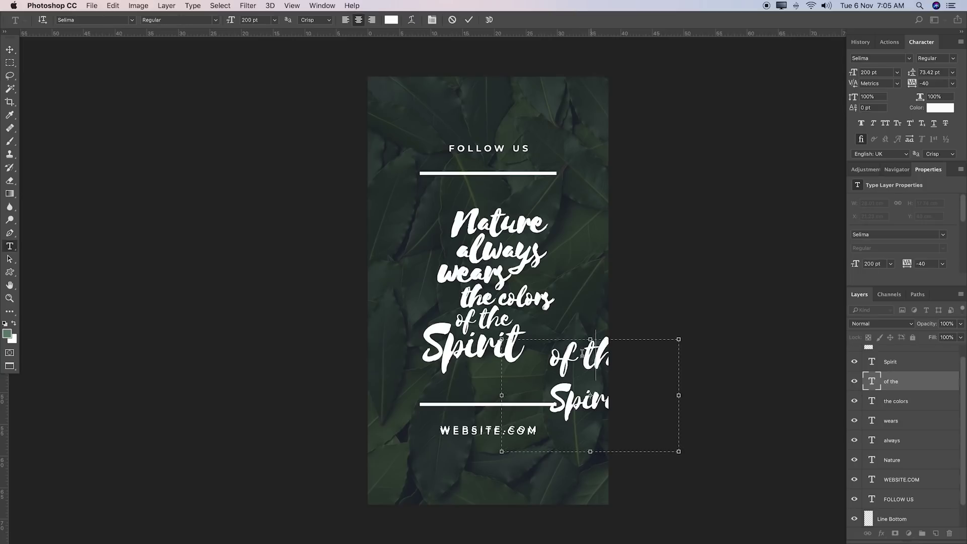
key(ctrl+a)
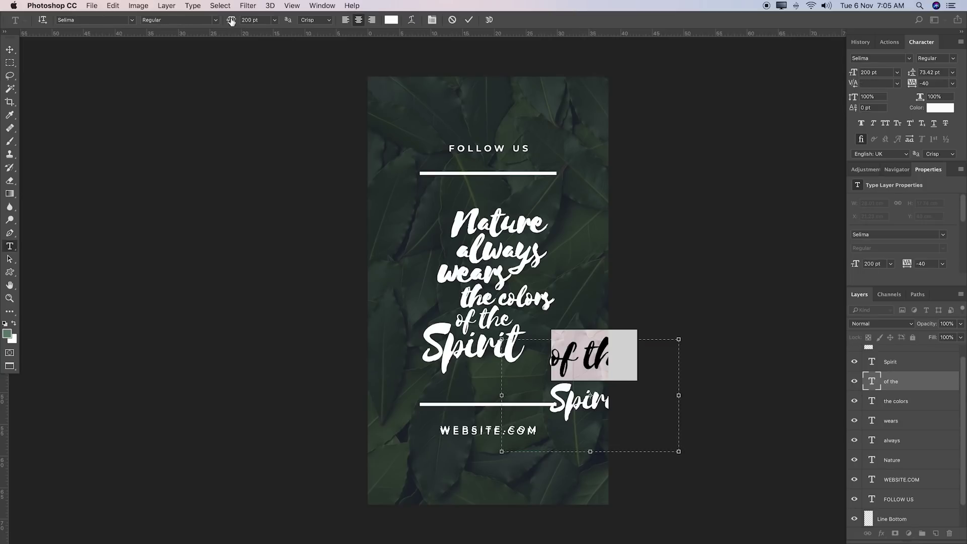
drag(230, 20, 203, 17)
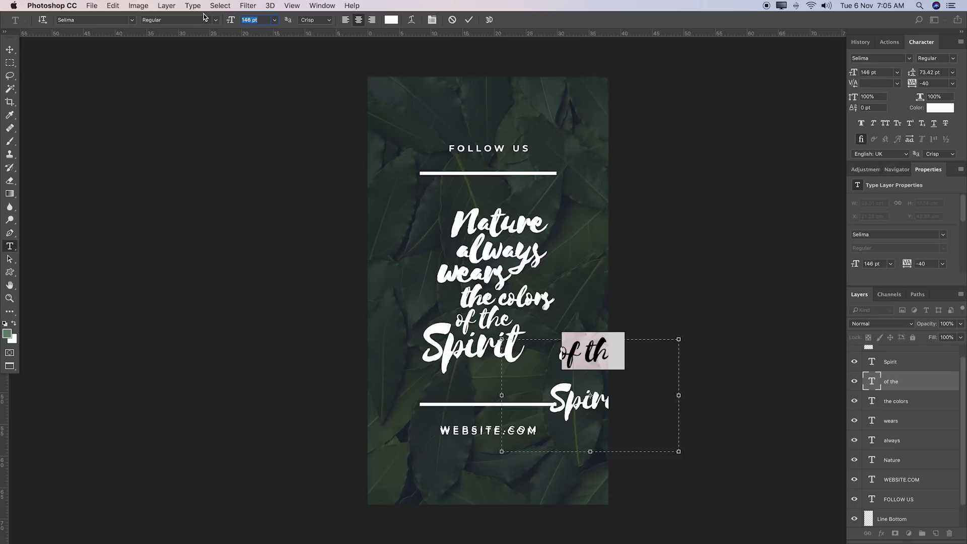
click(468, 20)
key(v)
drag(623, 340, 523, 307)
Move the partly off-canvas Spirit text near its matching word in the reference quote
key(t)
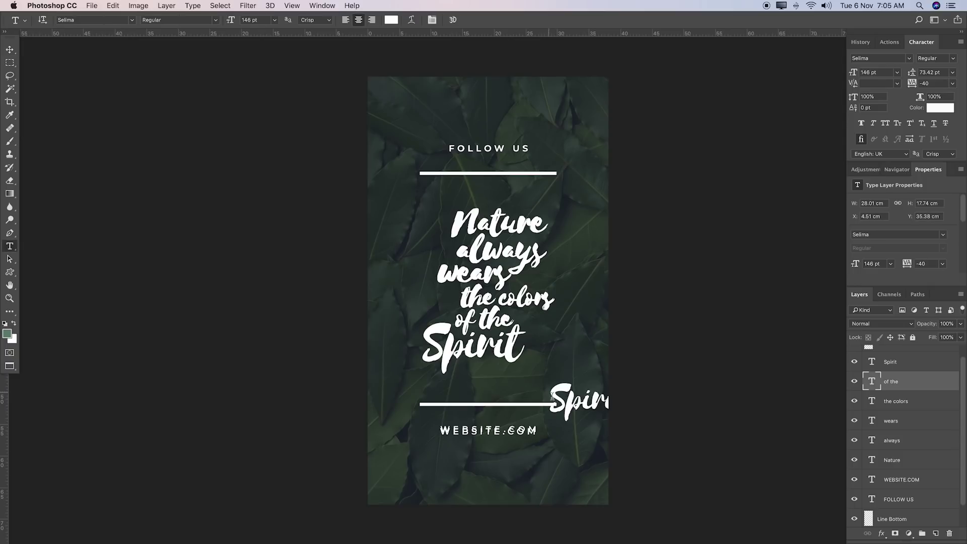
click(584, 405)
double_click(584, 408)
key(Escape)
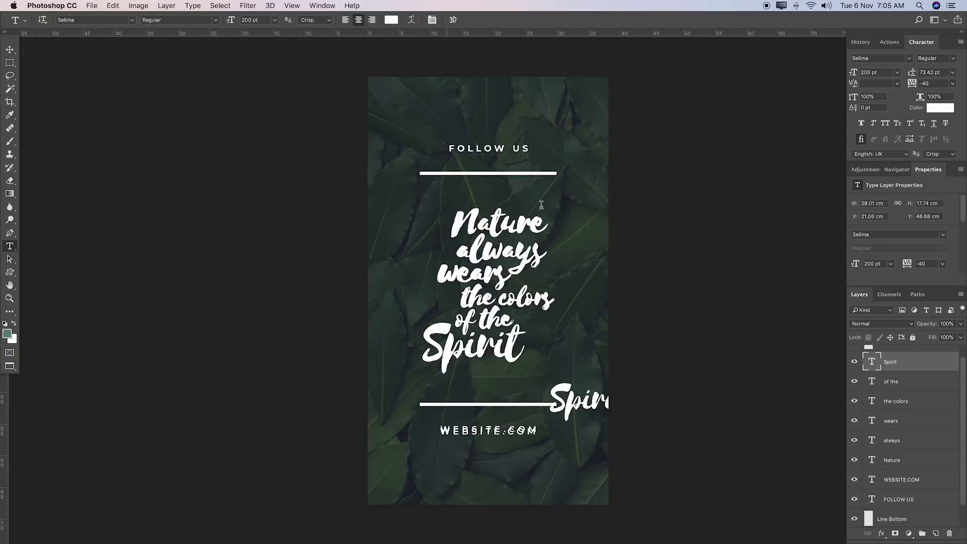
key(v)
drag(613, 280, 509, 291)
Set the Spirit text's font size to 247 pt and align it over its matching word in the reference quote
key(t)
double_click(463, 365)
click(249, 21)
scroll(253, 22, up, 20)
scroll(254, 22, up, 4)
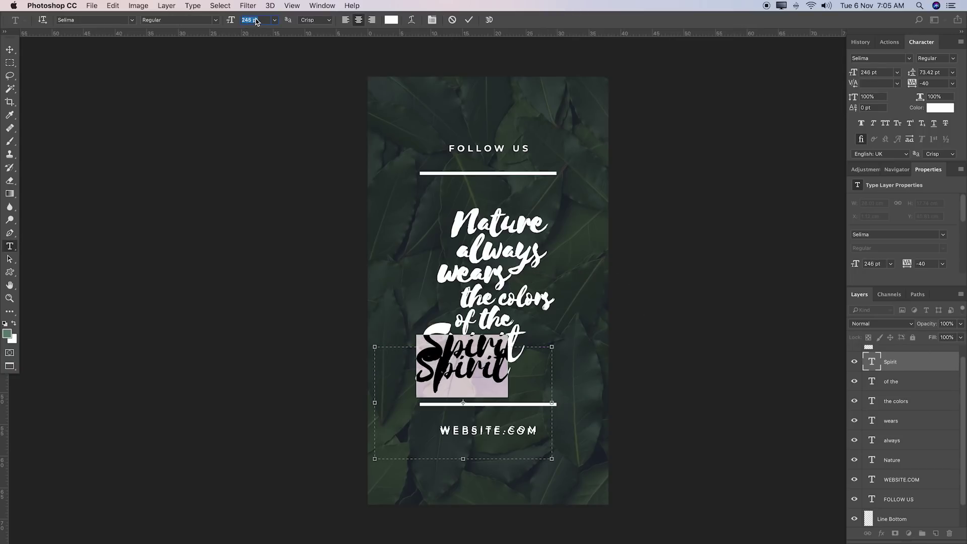
key(ctrl+Return)
key(v)
drag(477, 316, 485, 295)
Show the Background group so it covers the reference design behind the new text
scroll(914, 404, down, 1)
scroll(896, 443, up, 1)
scroll(866, 484, down, 1)
click(855, 510)
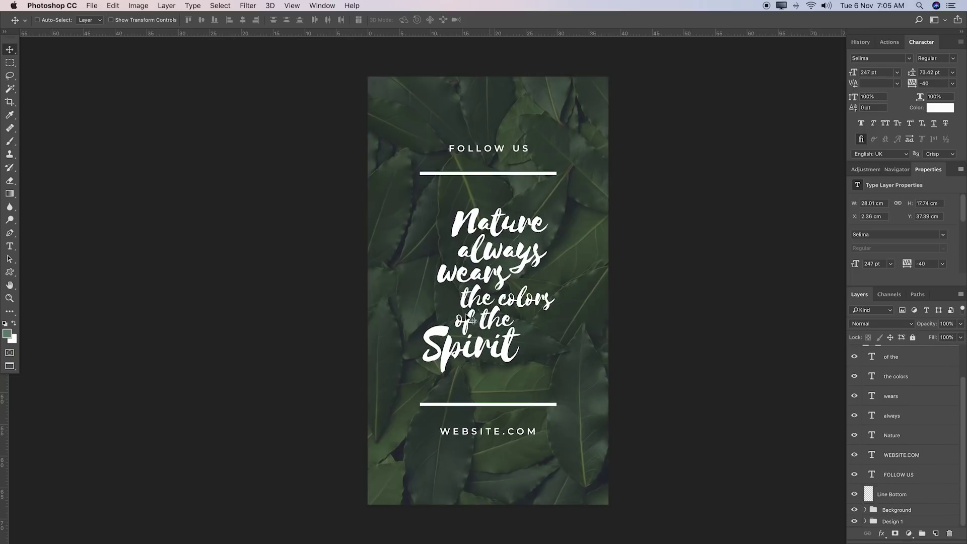
scroll(567, 295, down, 3)
scroll(571, 295, up, 1)
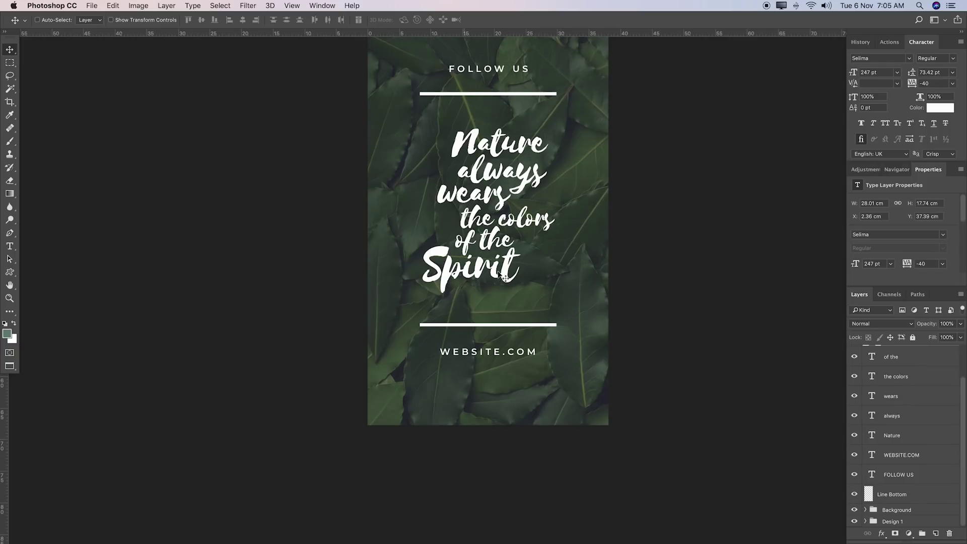
Set the Spirit text's font size to 254 pt and nudge it slightly right and down
key(t)
click(478, 259)
double_click(478, 258)
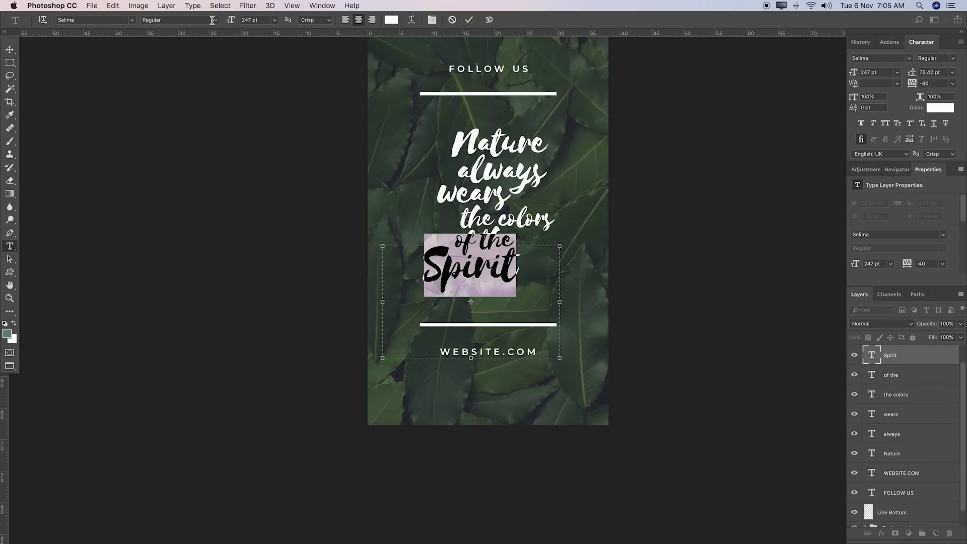
drag(227, 22, 232, 20)
key(super+Return)
key(v)
drag(495, 275, 499, 279)
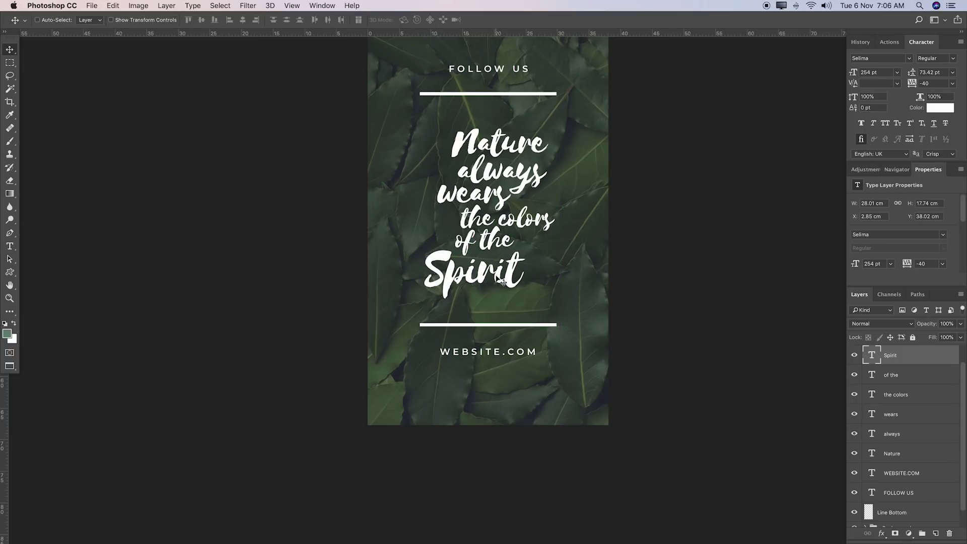
Lower the "of the" text slightly and nudge "the colors" a little left and down to even out the line spacing
key(alt+bracketleft)
scroll(491, 252, up, 2)
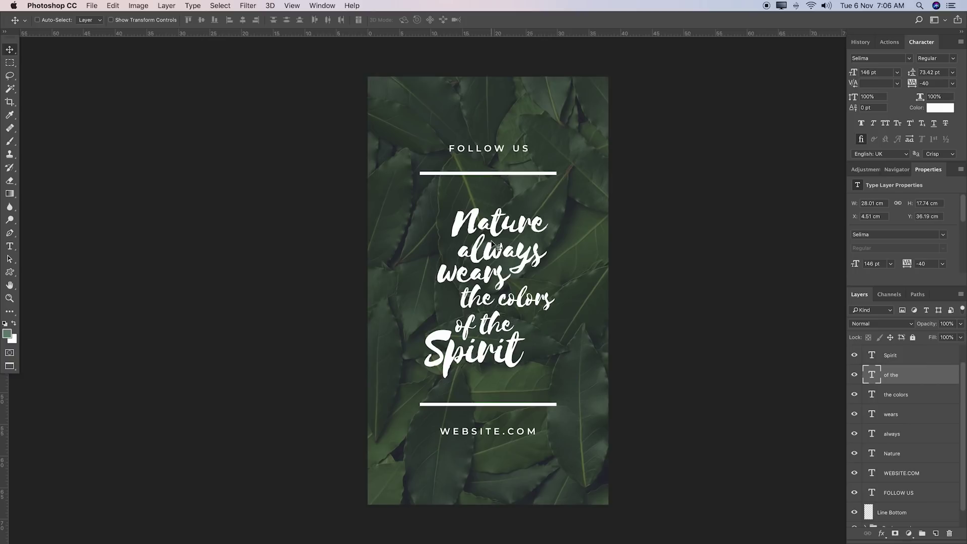
key(t)
click(521, 305)
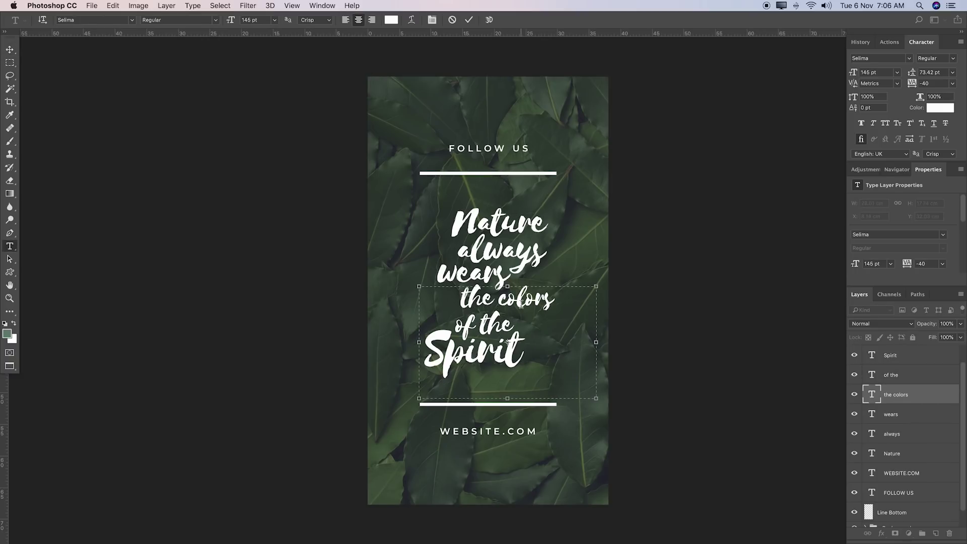
key(ctrl+Return)
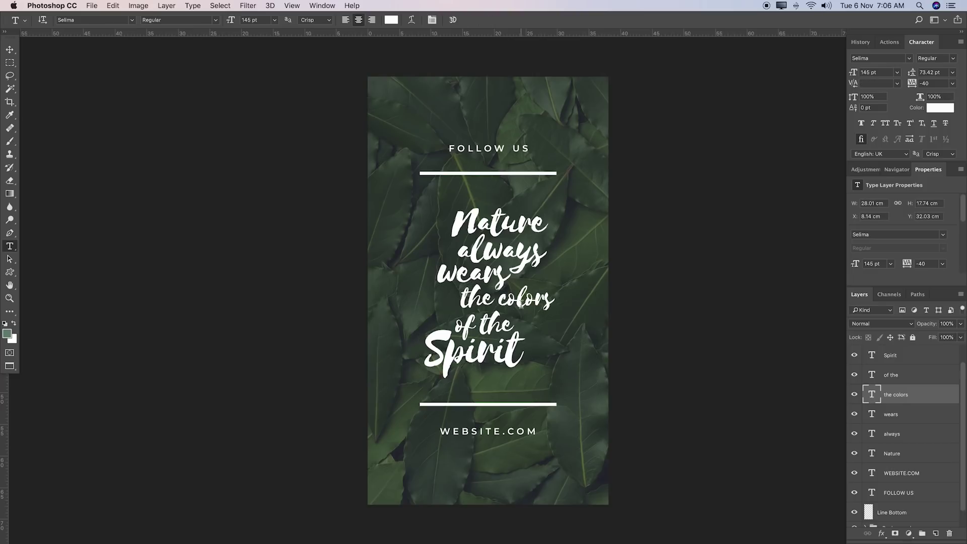
key(v)
drag(521, 305, 522, 308)
Fine-tune the position of the wears text and raise the Nature text slightly
super+click(482, 257)
key(t)
super+click(496, 272)
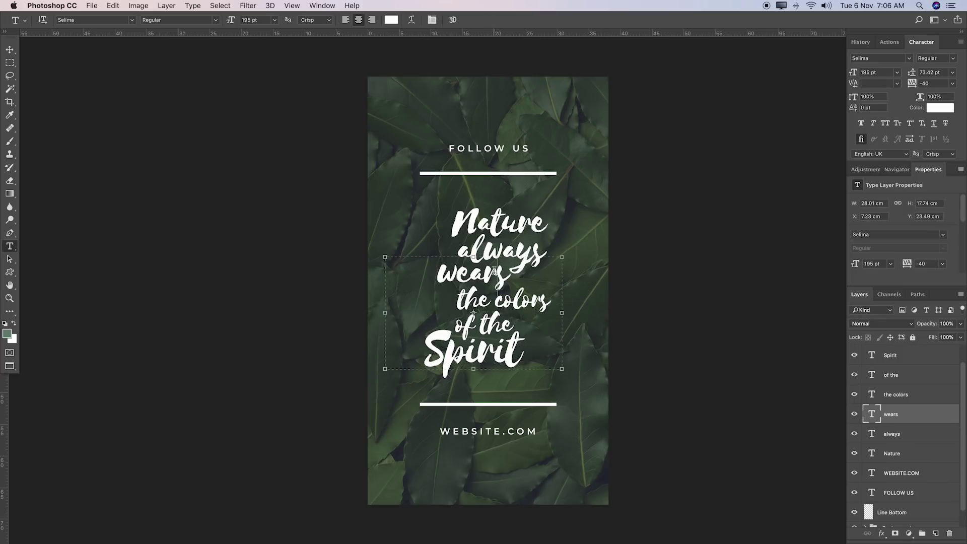
key(v)
drag(500, 277, 501, 278)
super+click(498, 233)
drag(498, 232, 498, 232)
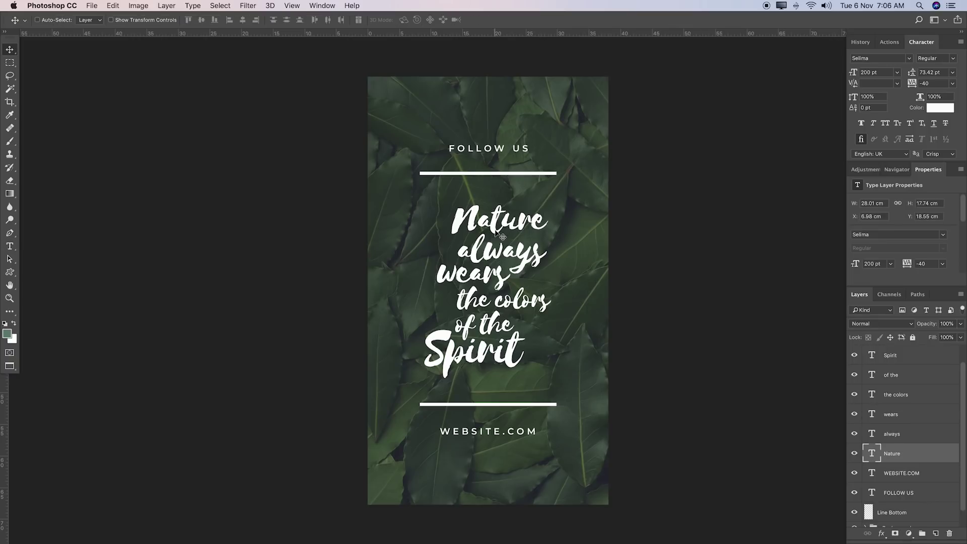
Nudge the always text slightly between the Nature and wears lines
key(t)
super+click(496, 238)
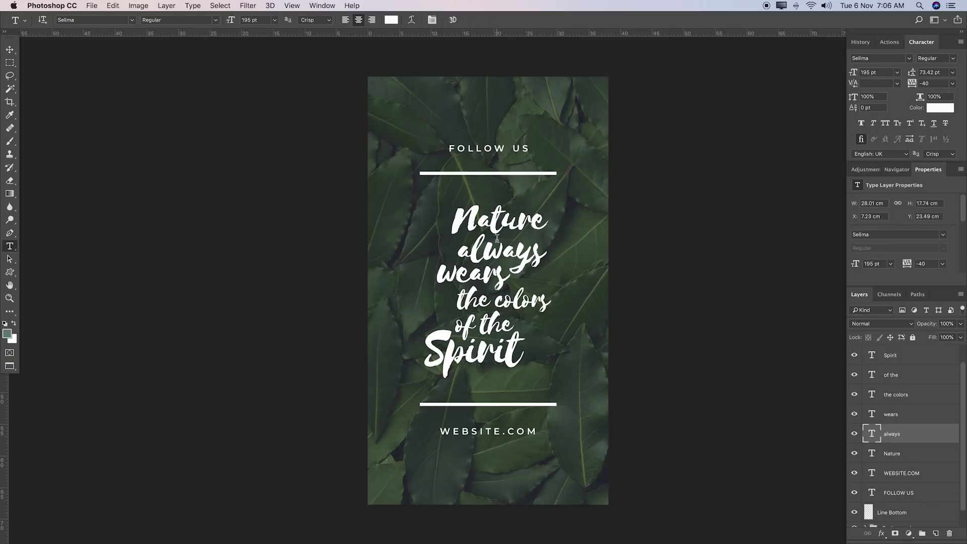
key(v)
drag(497, 238, 498, 242)
Group all the text and line layers above the Background group and name the new group Design
key(z)
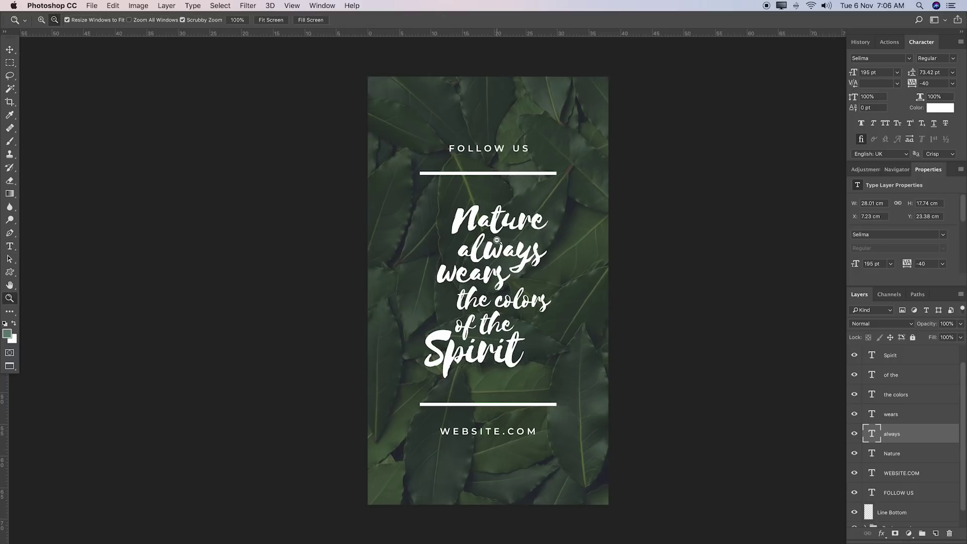
alt+click(578, 242)
drag(598, 242, 586, 237)
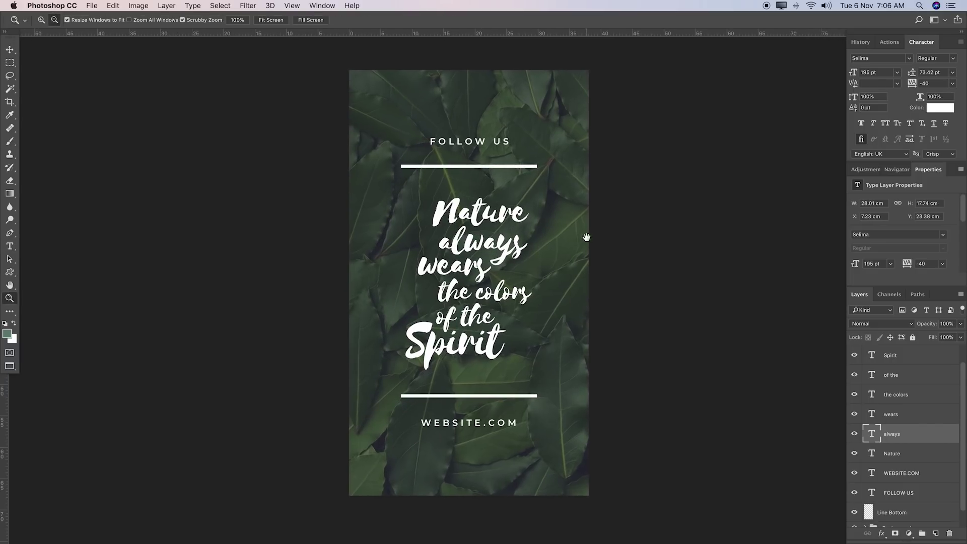
scroll(908, 359, up, 1)
click(917, 358)
scroll(920, 365, down, 2)
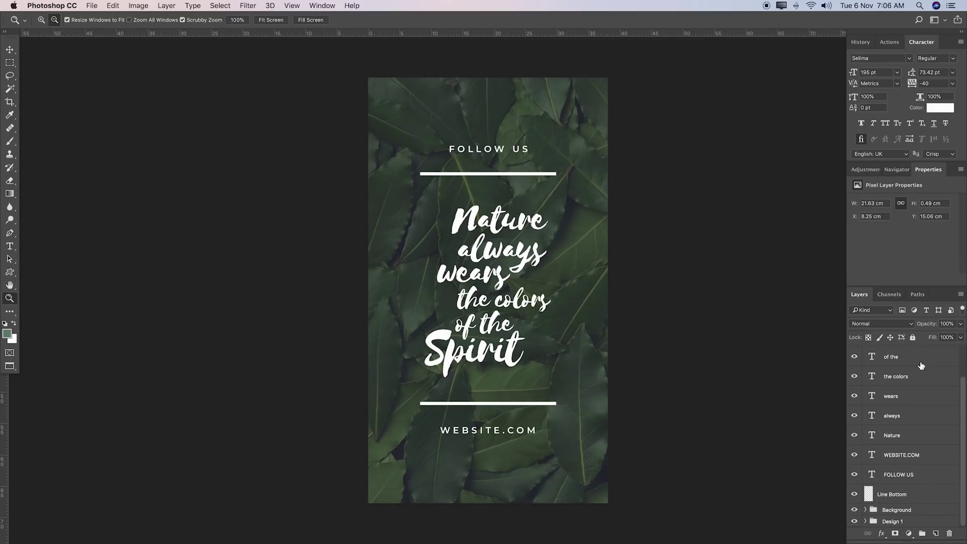
shift+click(913, 486)
key(super+g)
double_click(891, 350)
key(BackSpace)
key(Return)
Inspect the Background group's layers, and temporarily hide the Design and Background groups to compare with the reference design
click(904, 364)
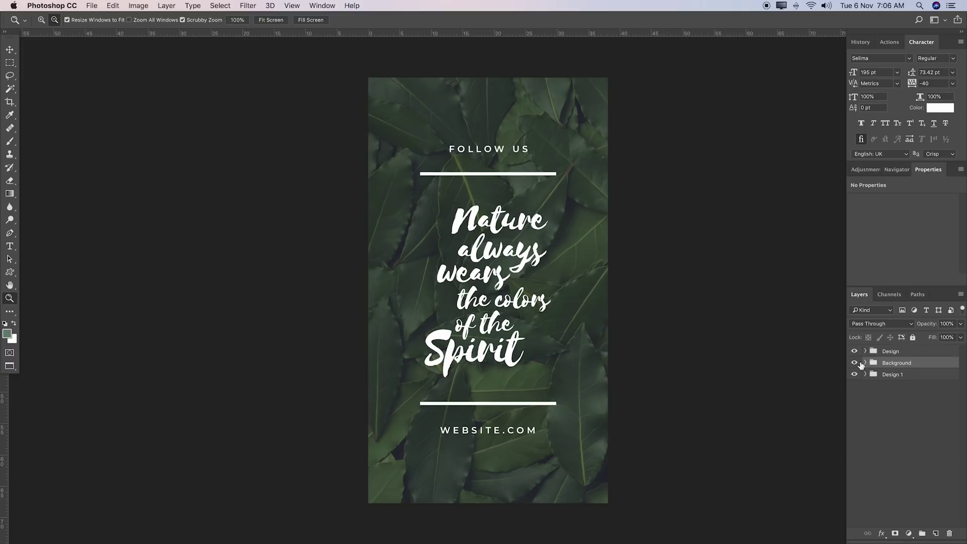
click(865, 363)
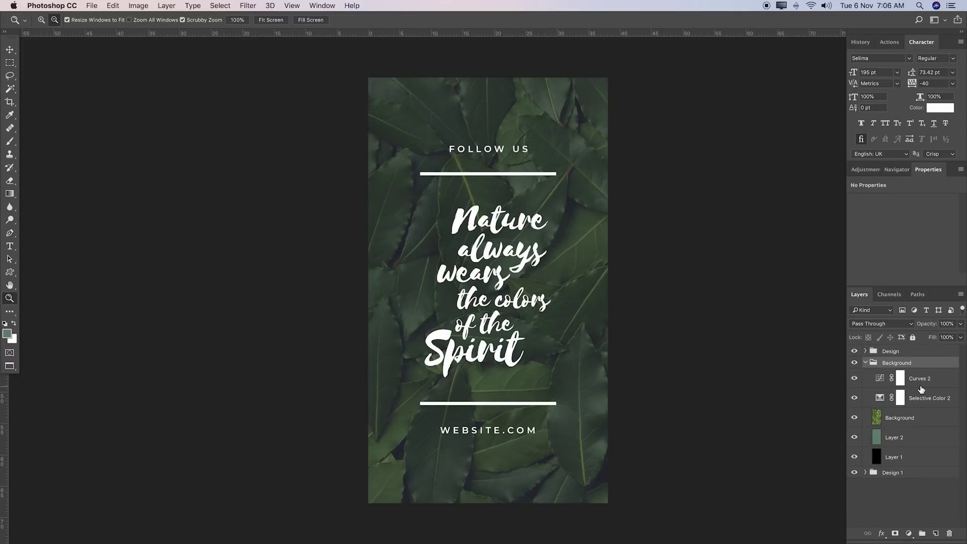
click(865, 363)
drag(854, 350, 854, 362)
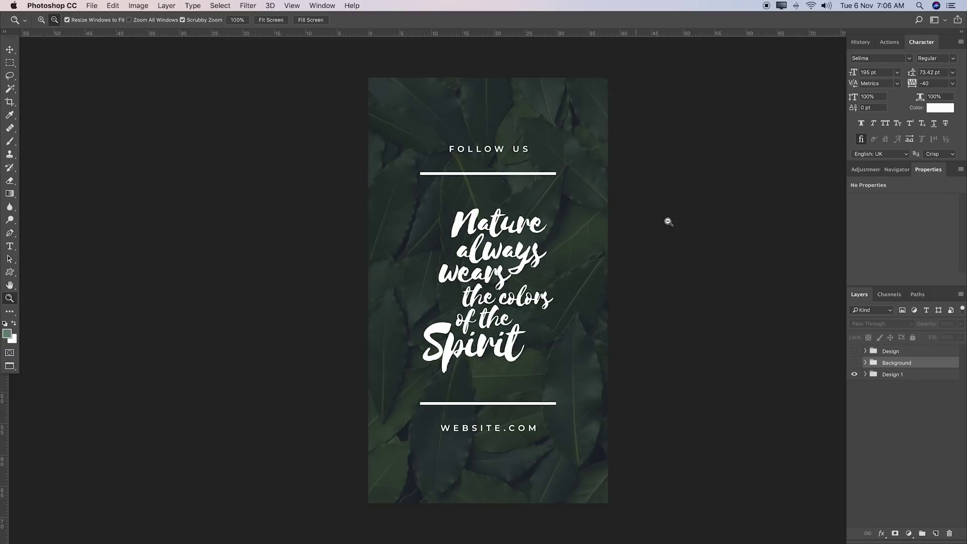
click(854, 362)
click(854, 351)
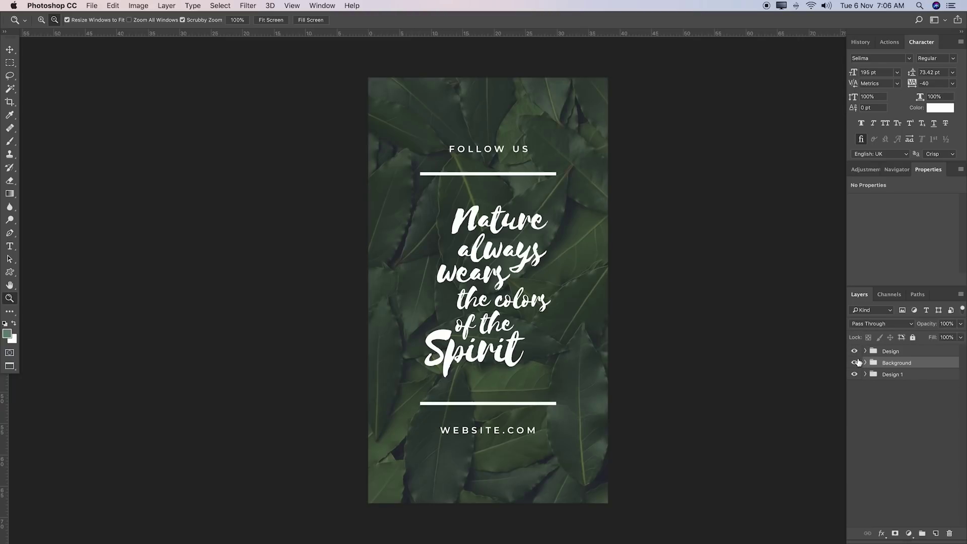
Expand the Background group and set the opacity of Layer 2 to 14%
click(865, 363)
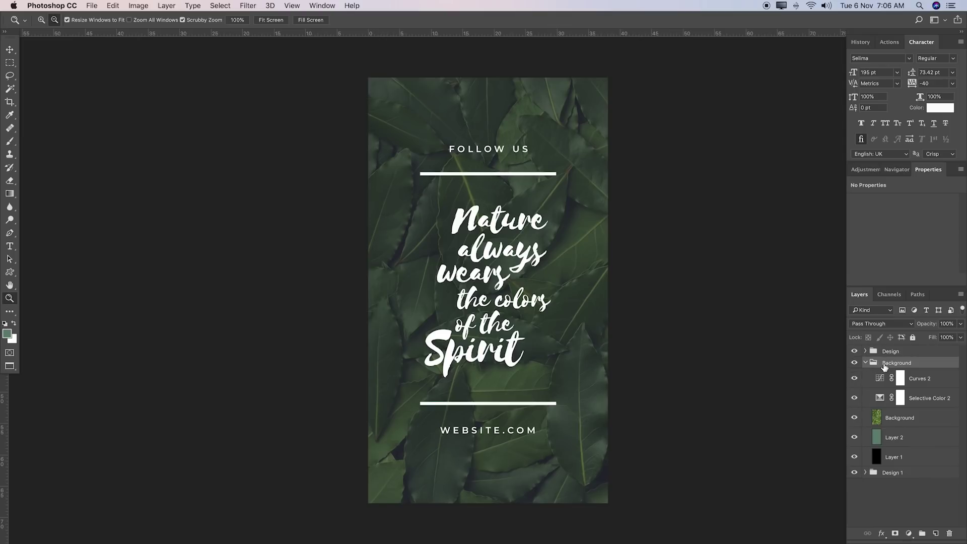
click(915, 441)
click(924, 326)
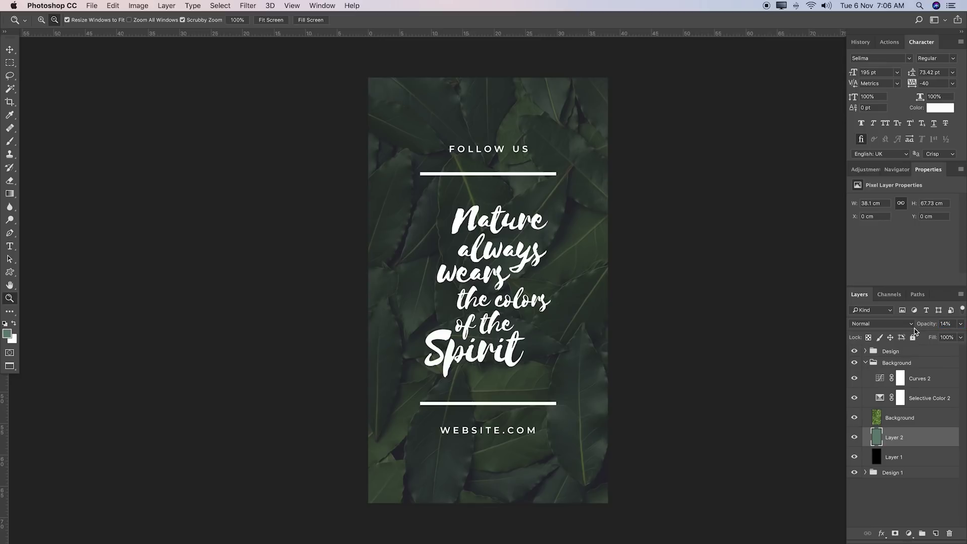
click(903, 424)
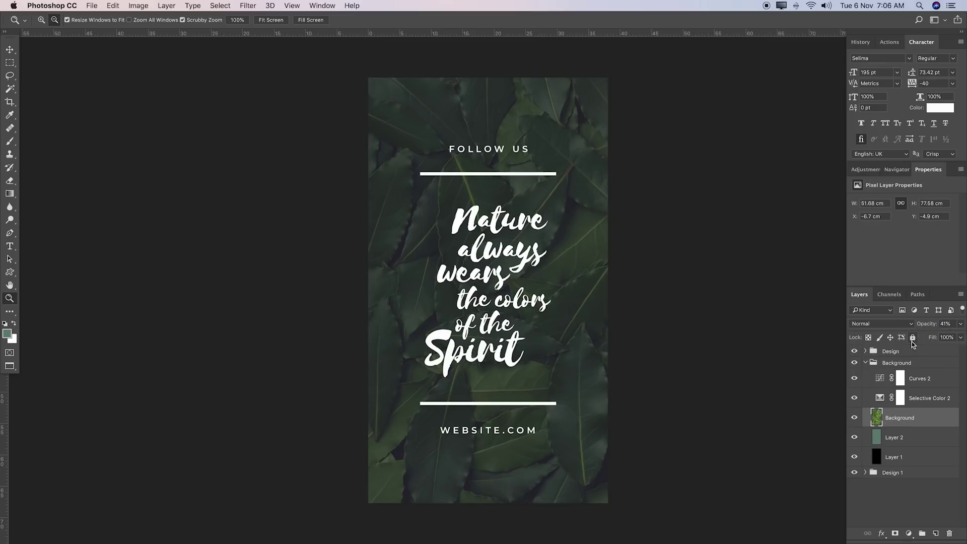
click(910, 442)
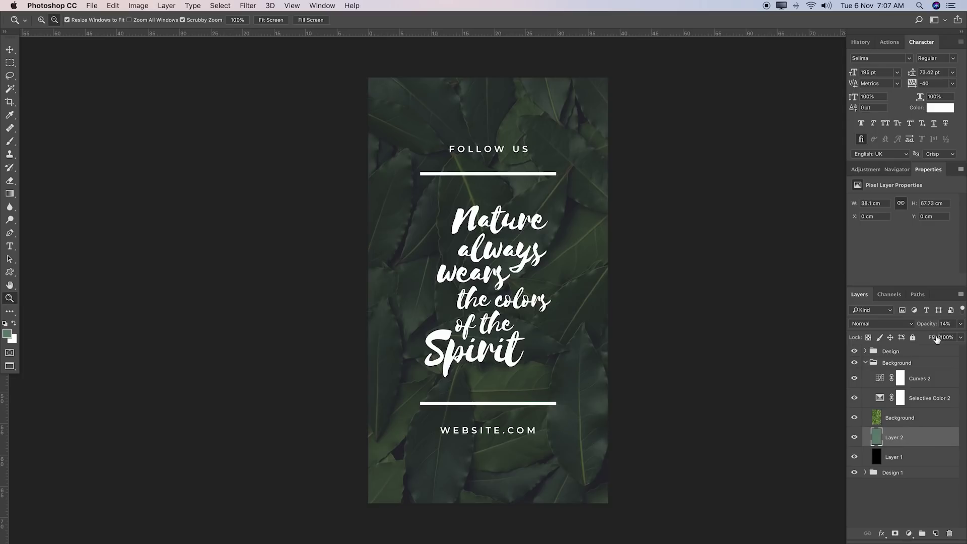
click(905, 417)
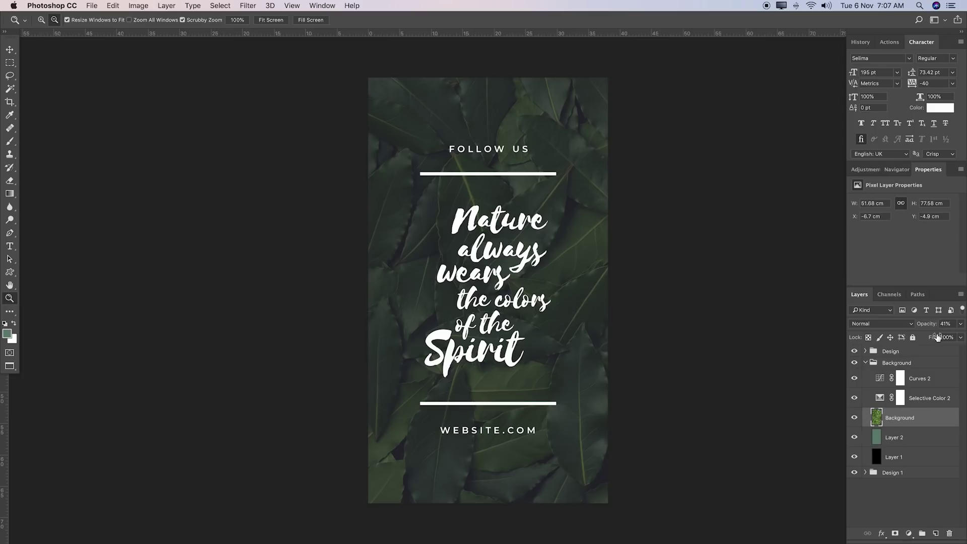
Enlarge the Curves 2 adjustment's settings area and slightly adjust the shadow point on its RGB curve
click(881, 379)
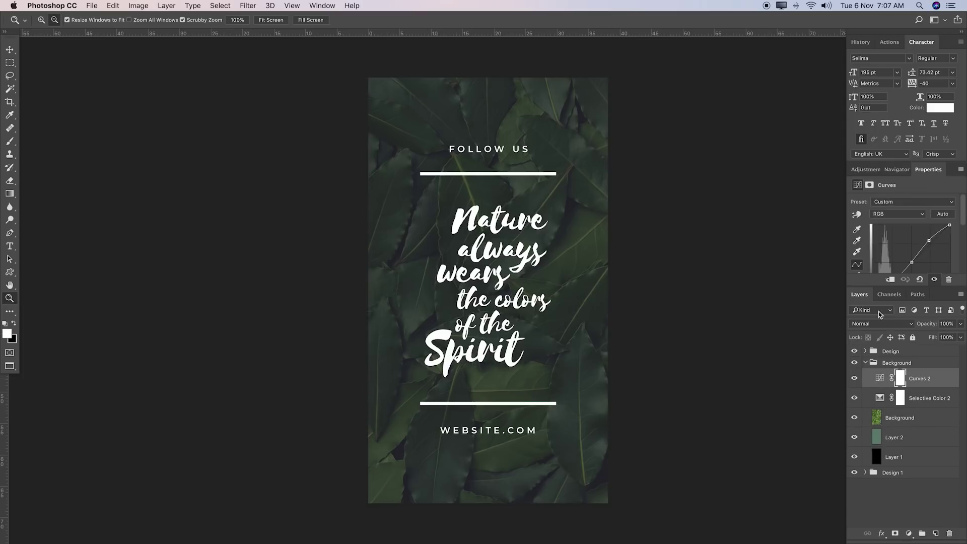
drag(908, 290, 904, 338)
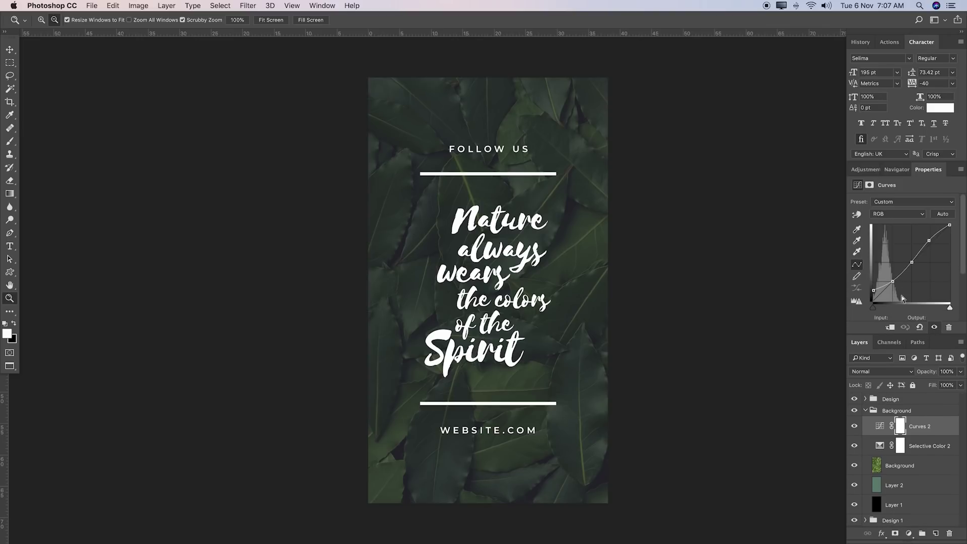
click(893, 282)
drag(895, 283, 896, 283)
Adjust the cyan and black amounts for the Blacks range in the Selective Color 2 adjustment
click(880, 445)
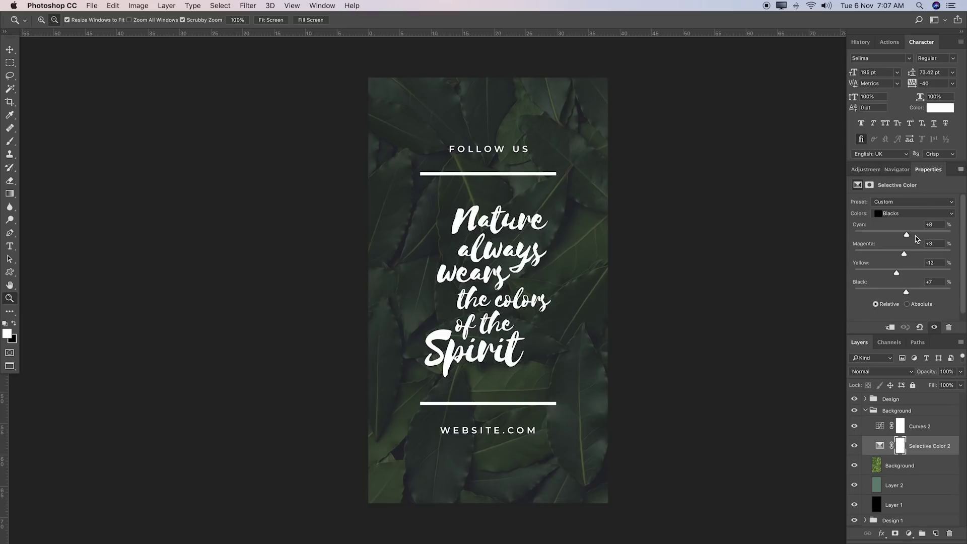
drag(911, 237, 907, 237)
drag(905, 298, 909, 297)
Set the opacity of the leaf photo layer in the Background group to 40%
click(930, 466)
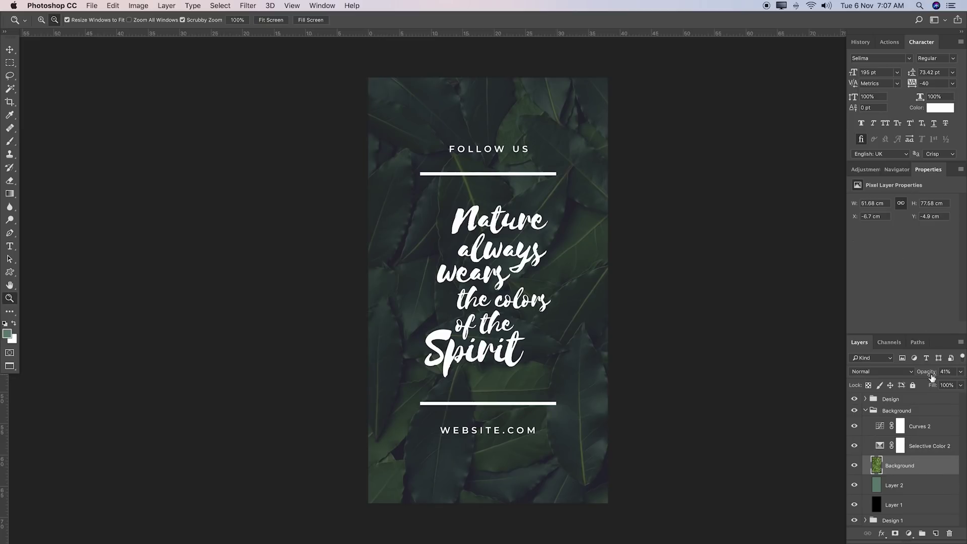
drag(921, 378, 924, 375)
scroll(775, 364, right, 2)
scroll(775, 364, down, 1)
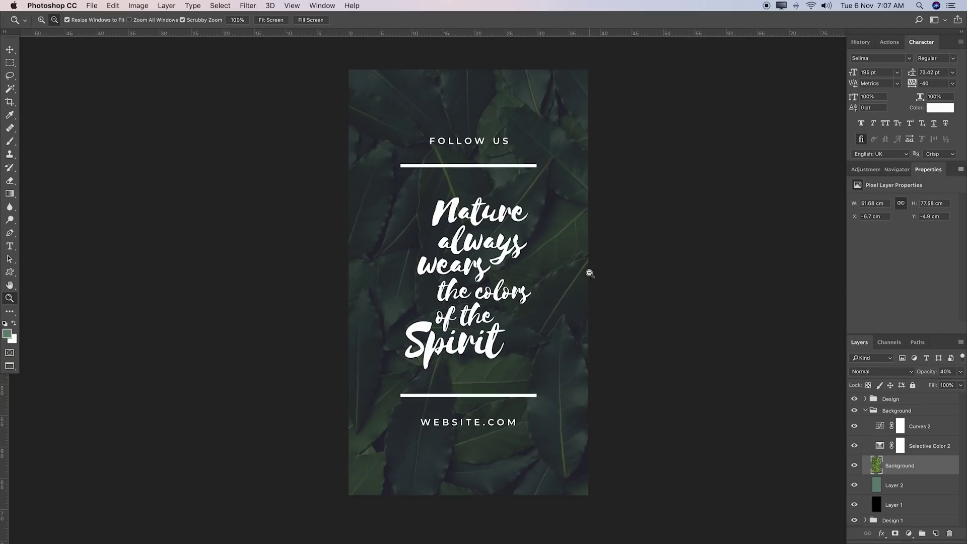
Move the shadow point on the Curves 2 RGB curve to input 57 and output 63
click(881, 429)
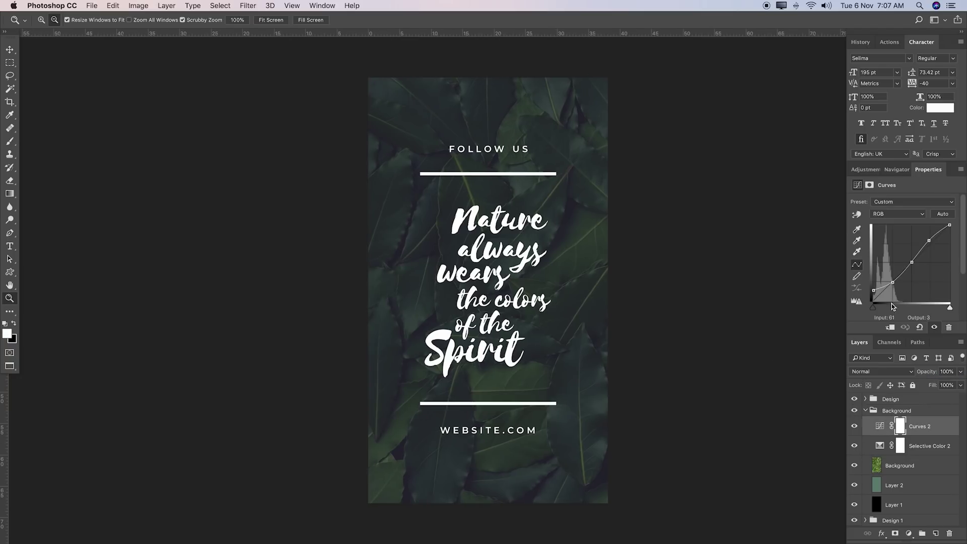
drag(892, 282, 890, 282)
scroll(679, 305, right, 2)
scroll(679, 305, down, 1)
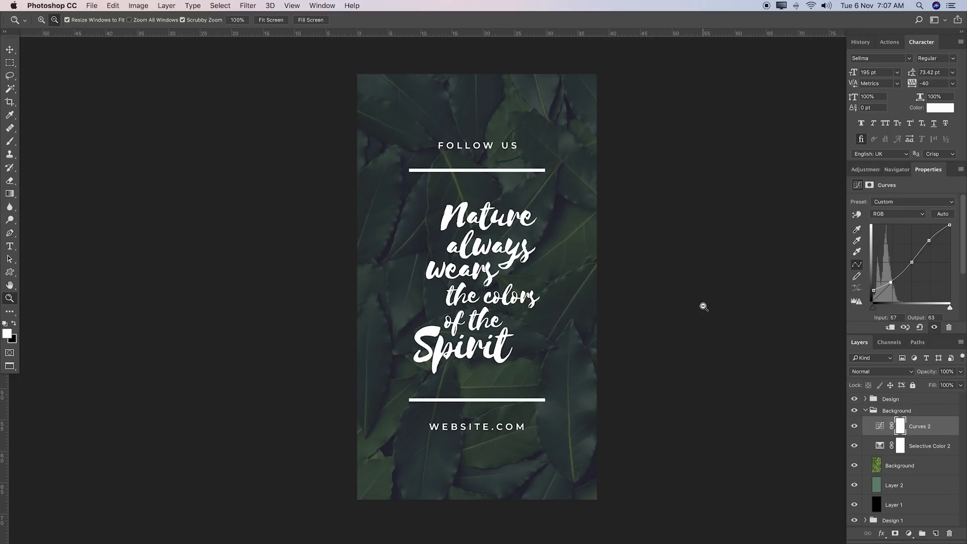